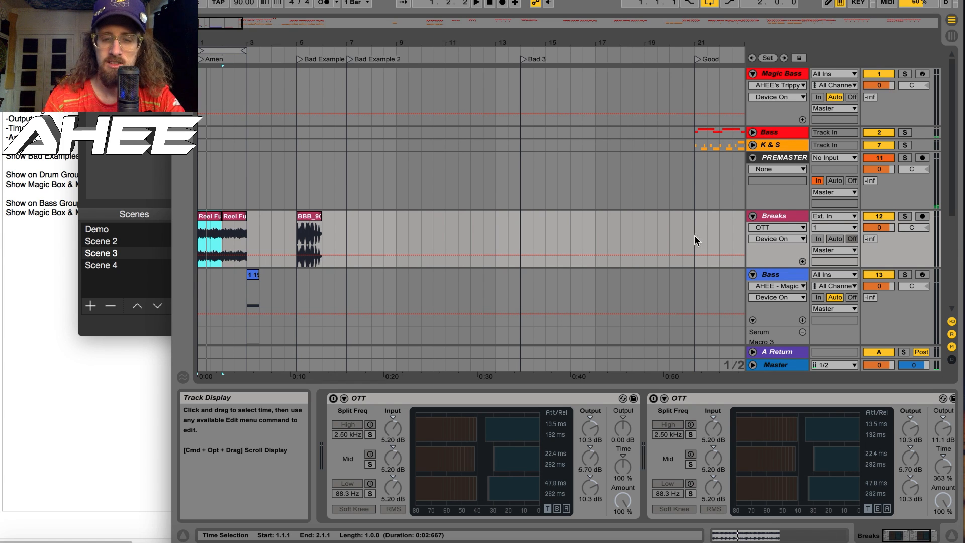
Step: Find the OTT preset under the Multiband Dynamics audio effect and load it in the first slot of the Breaks track's device chain
left_click_drag(230, 42, 231, 90)
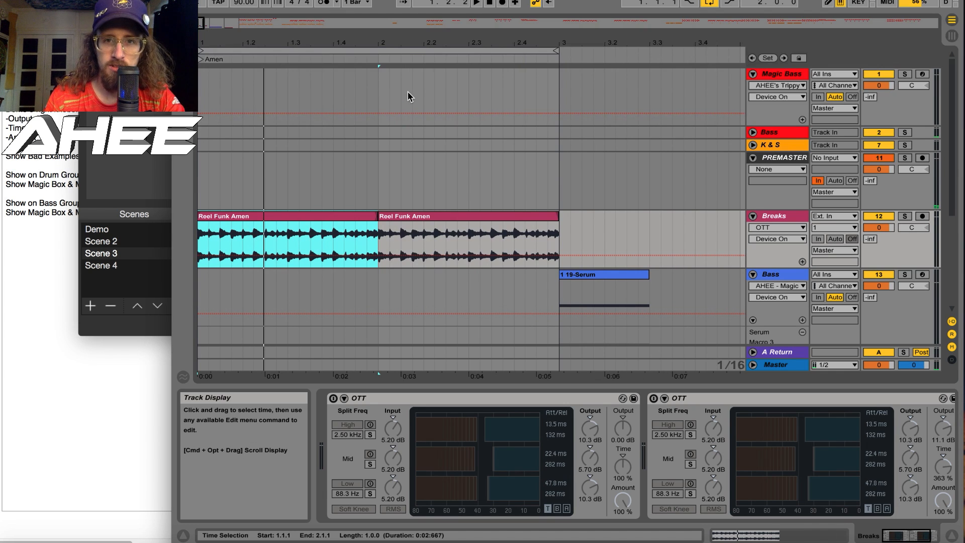
key("super+alt+b")
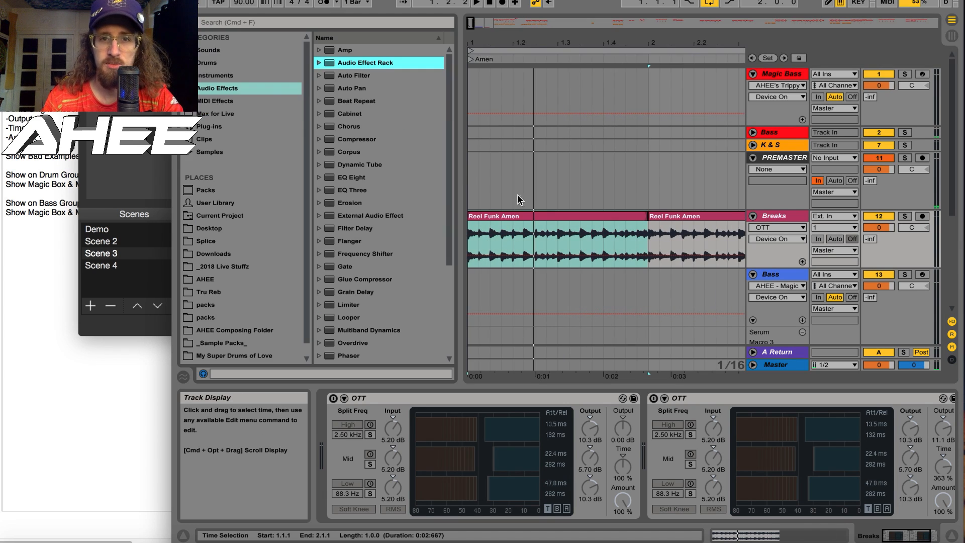
left_click(216, 89)
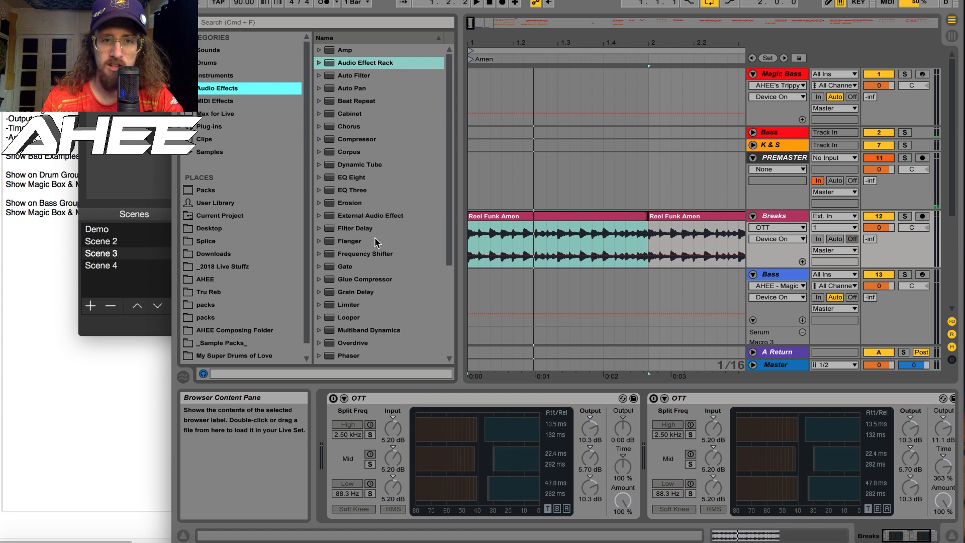
scroll(357, 251, "down", 3)
scroll(356, 252, "down", 2)
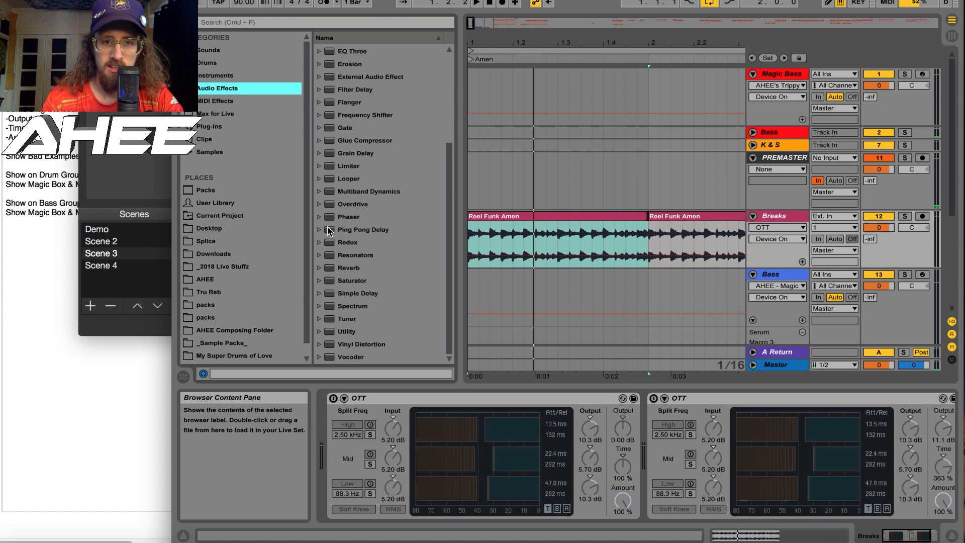
left_click(318, 193)
scroll(348, 285, "down", 4)
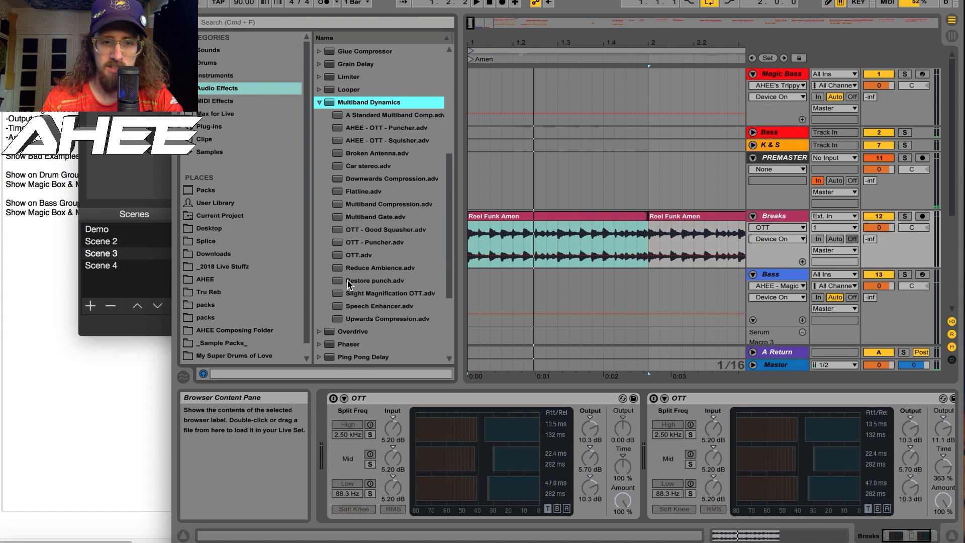
left_click_drag(353, 255, 329, 460)
key("super+alt+b")
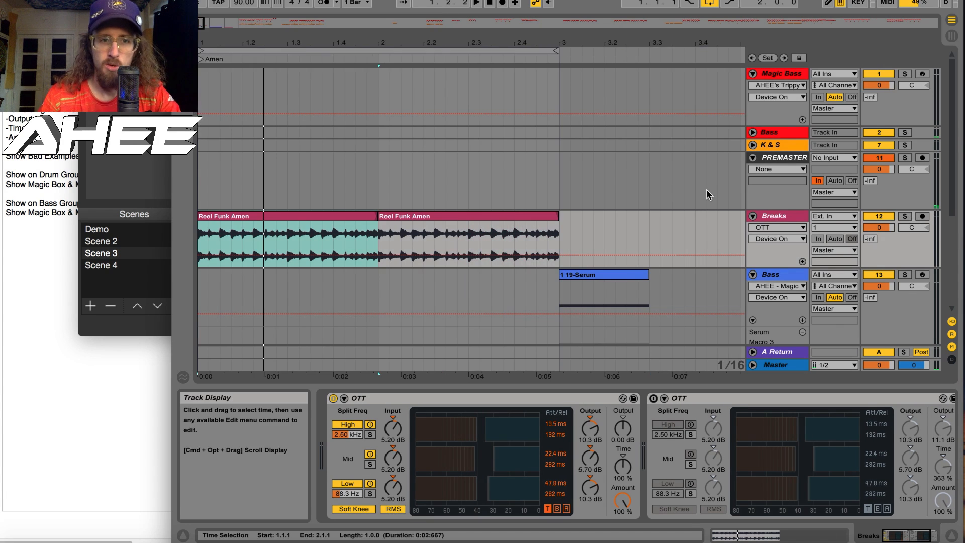
Step: Solo the Breaks track, bypass the first OTT, and audition the Reel Funk Amen clip without compression
left_click(905, 215)
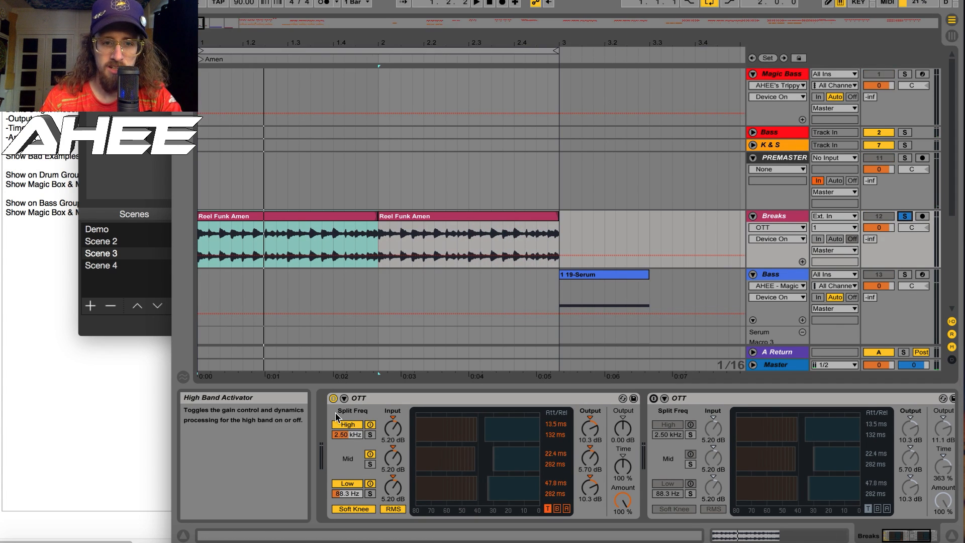
left_click(333, 398)
left_click(241, 220)
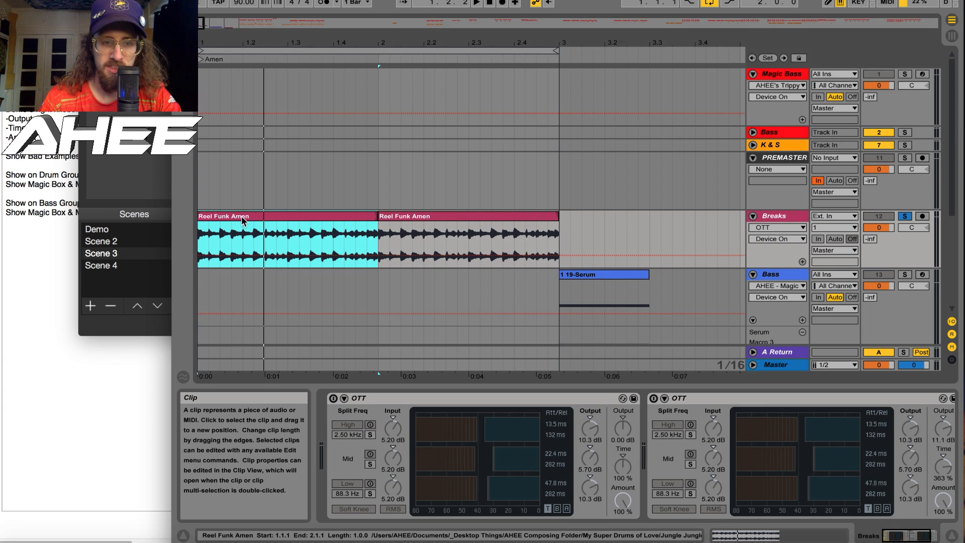
key("space")
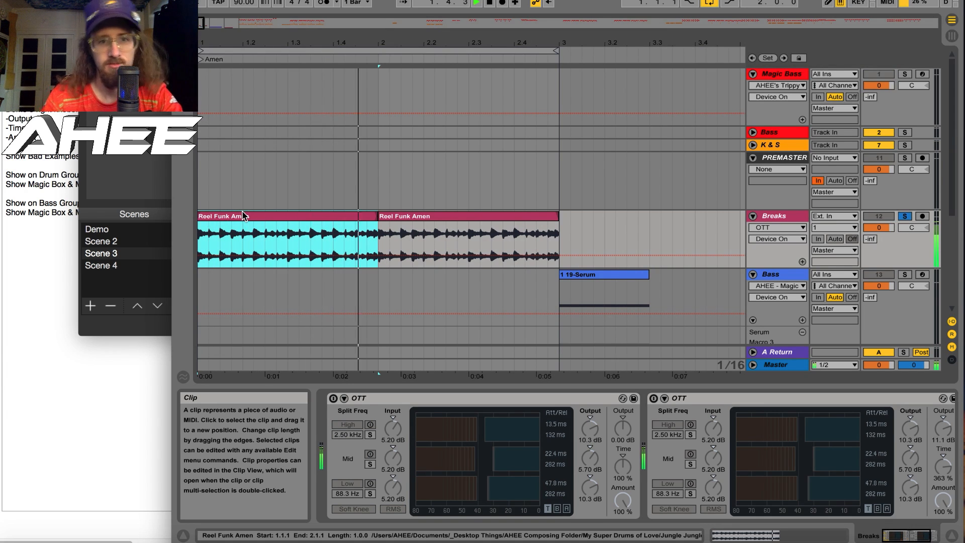
key("space")
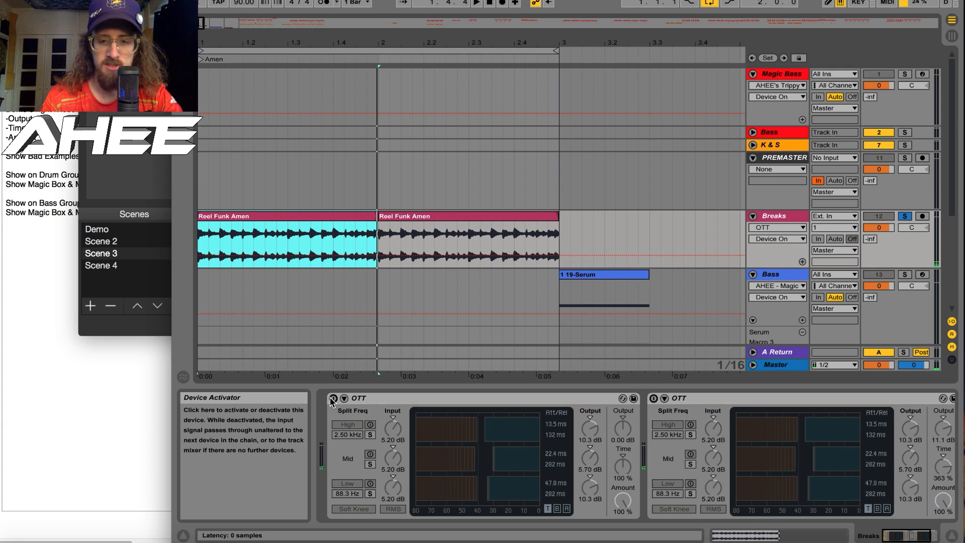
Step: Re-enable the first OTT and audition the break through it, checking the device's Above and Time settings
left_click(333, 399)
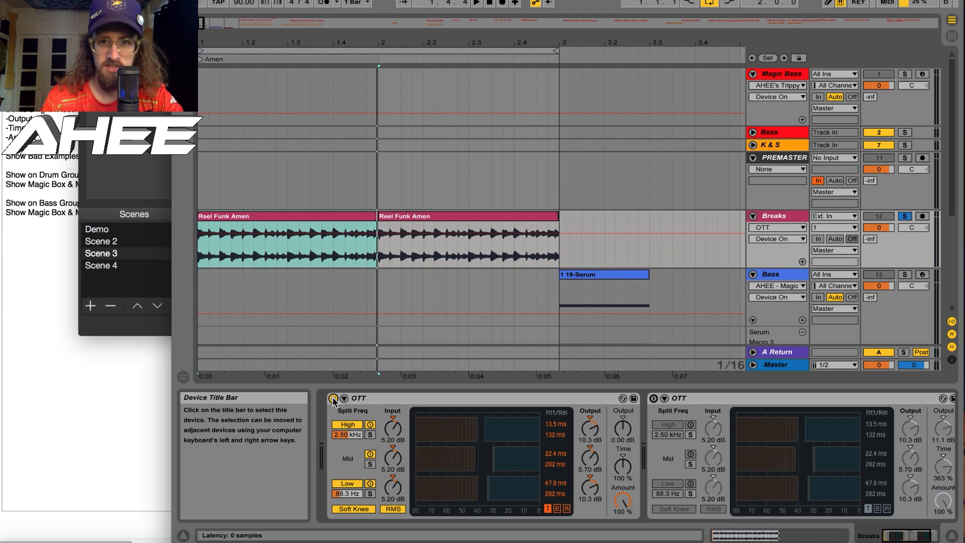
key("space")
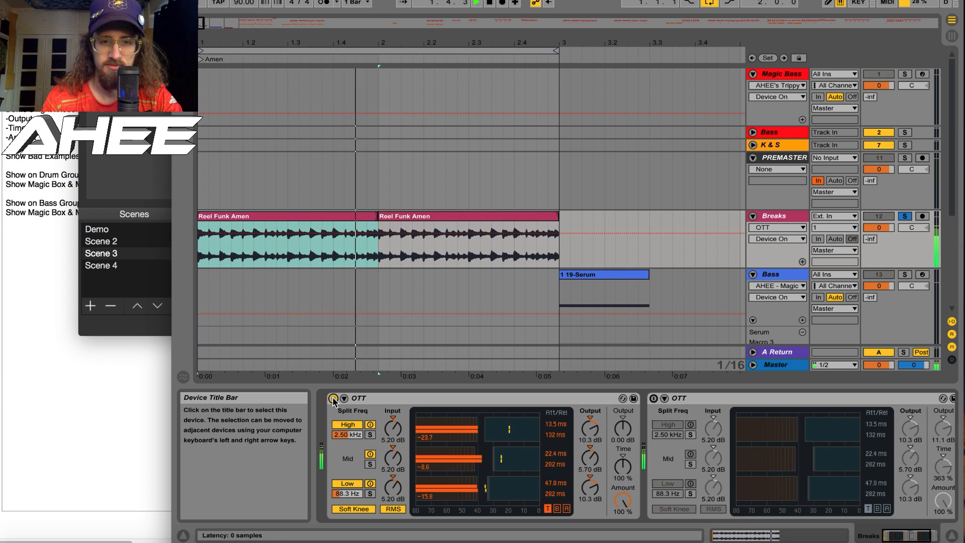
key("space")
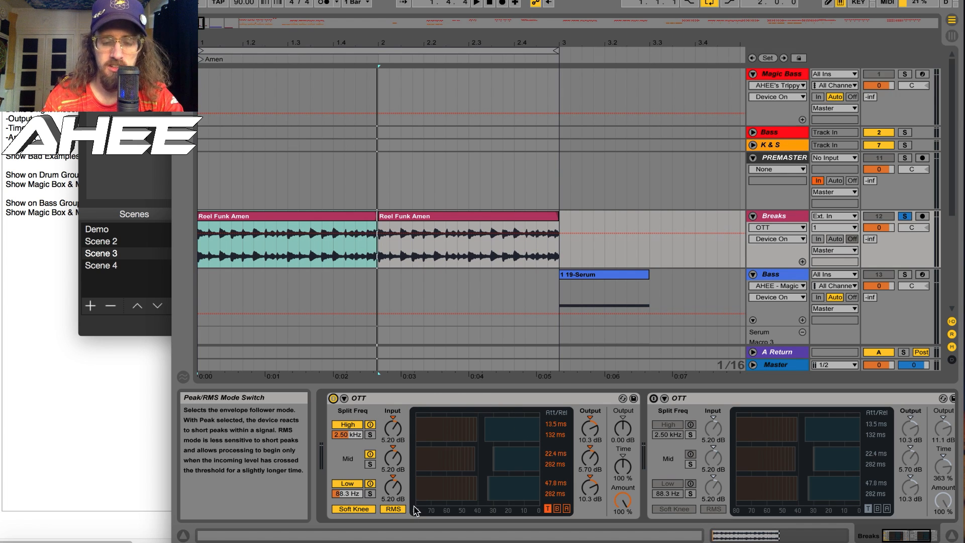
left_click(567, 509)
left_click(548, 508)
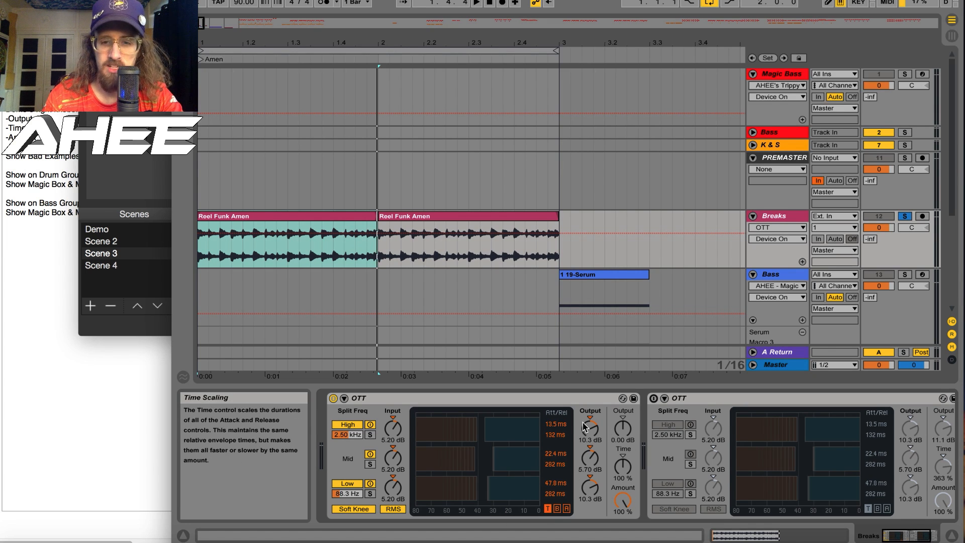
Step: Raise the first OTT's master output to 10.5 dB while auditioning the break
left_click(619, 431)
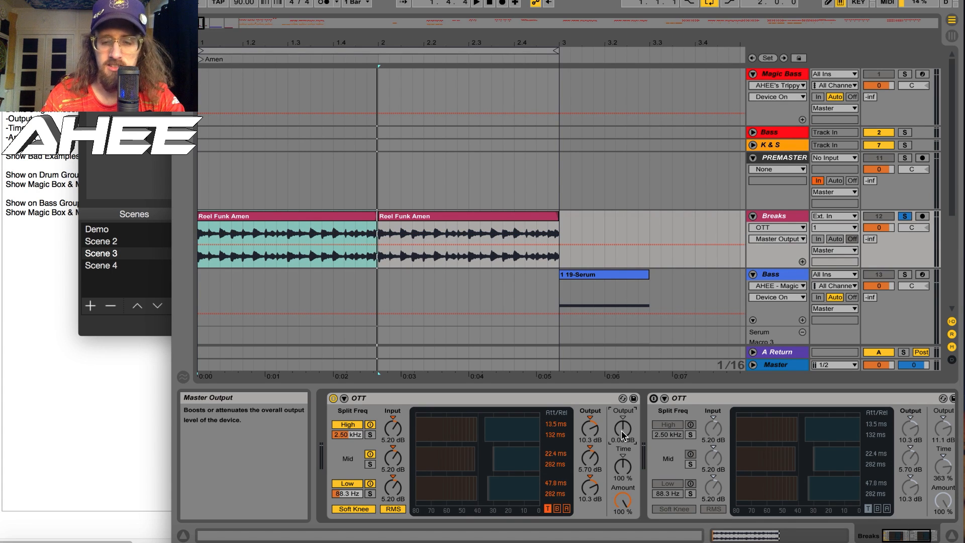
key("space")
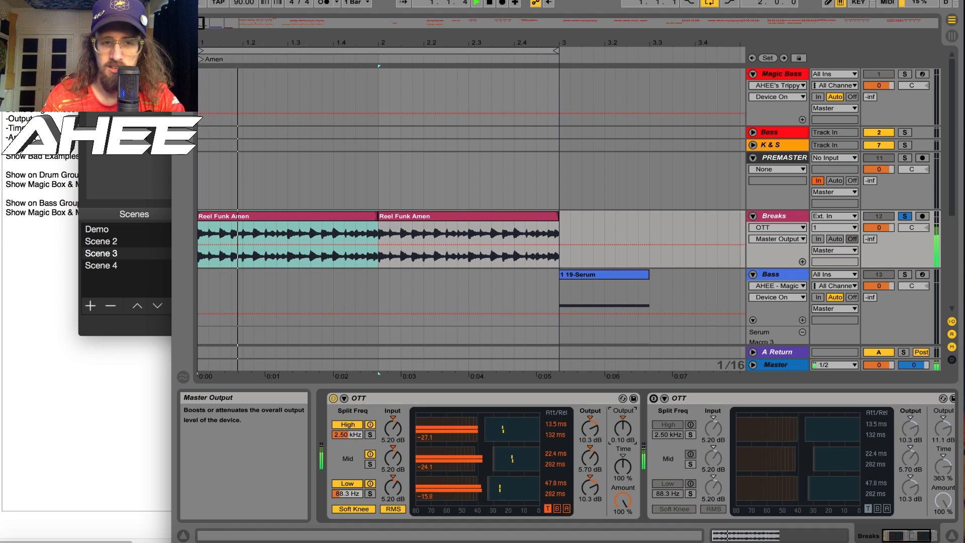
mouse_move(621, 430)
left_mouse_down()
mouse_move(621, 397)
mouse_move(622, 411)
left_mouse_up()
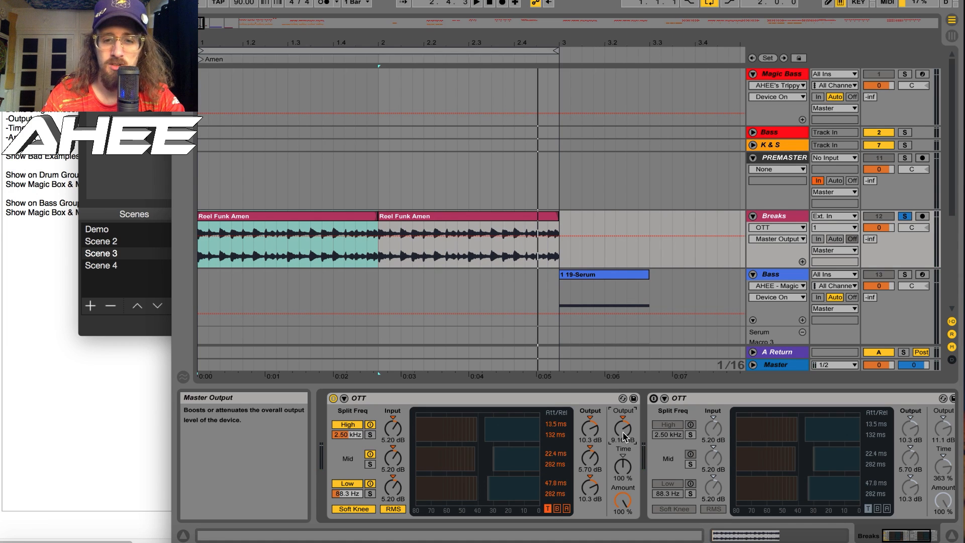
left_click_drag(625, 436, 625, 433)
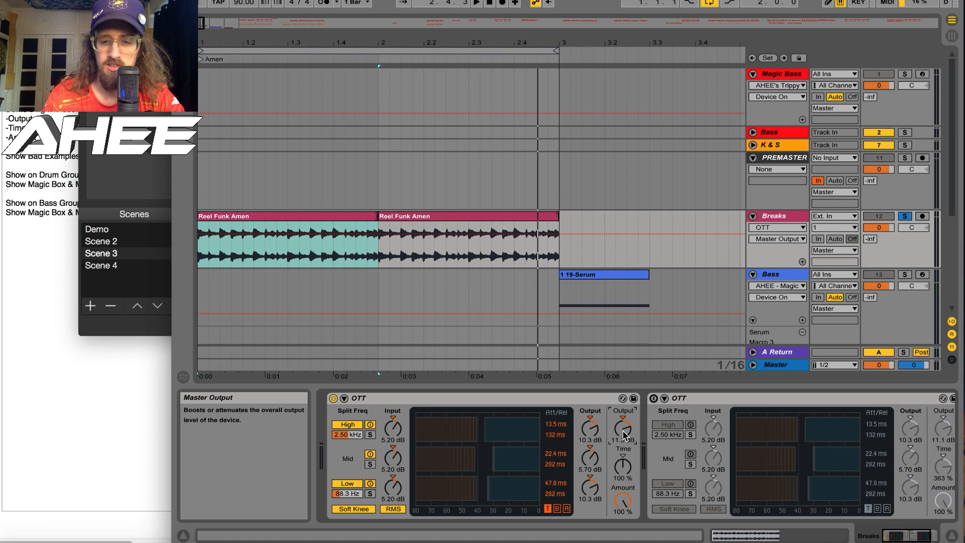
left_click_drag(623, 436, 623, 442)
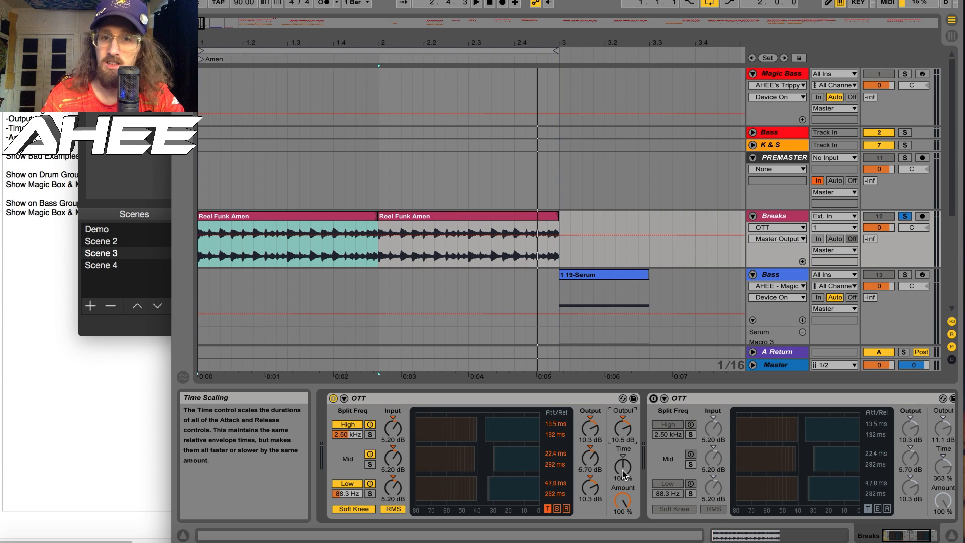
Step: Demonstrate the first OTT's Time scaling range by setting it to 10 % and 1000 %, and return it to 100 %
left_click(623, 465)
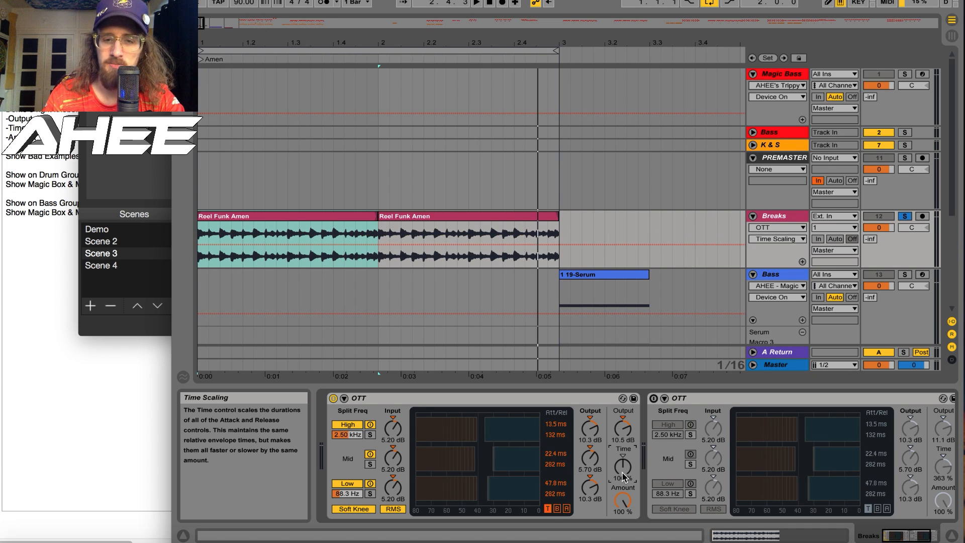
mouse_move(622, 466)
left_mouse_down()
mouse_move(623, 417)
mouse_move(623, 483)
left_mouse_up()
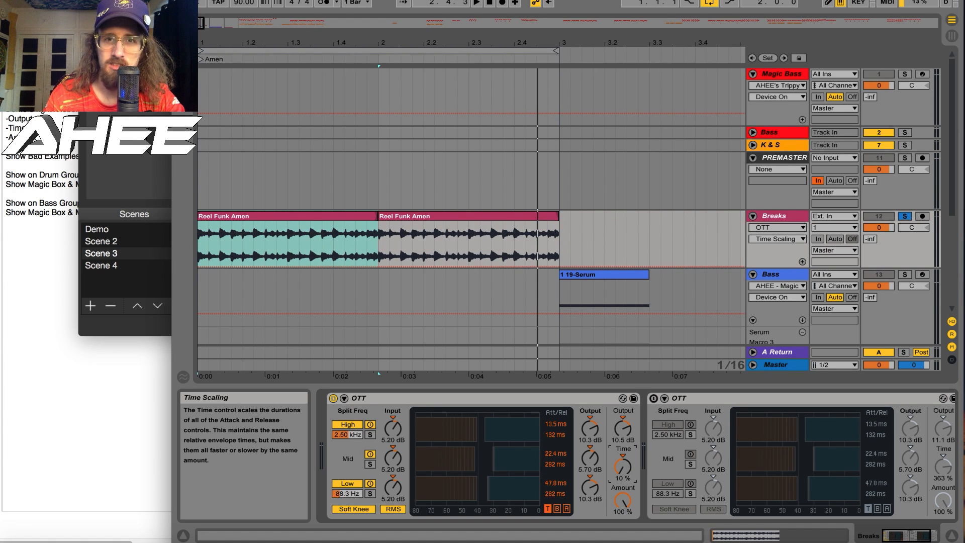
left_click(623, 479)
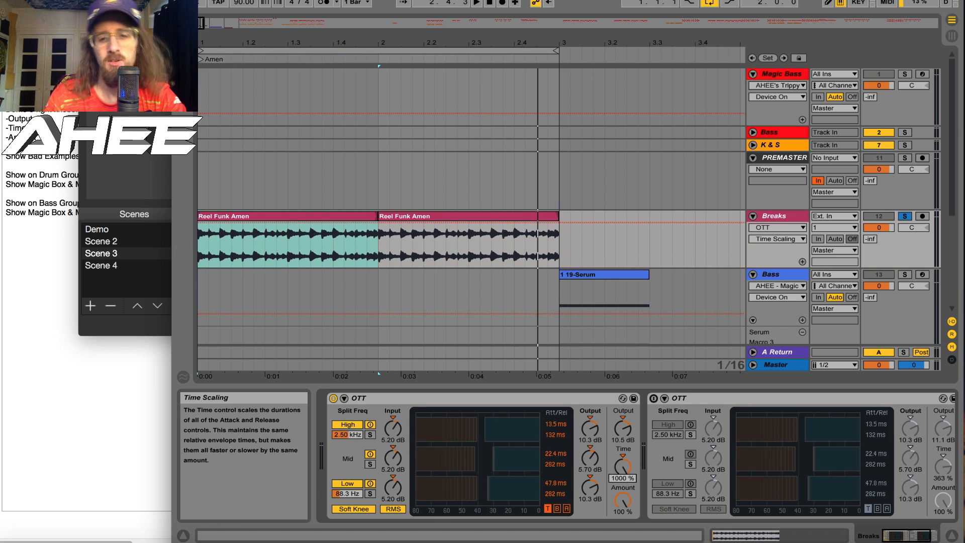
left_click_drag(623, 472, 622, 437)
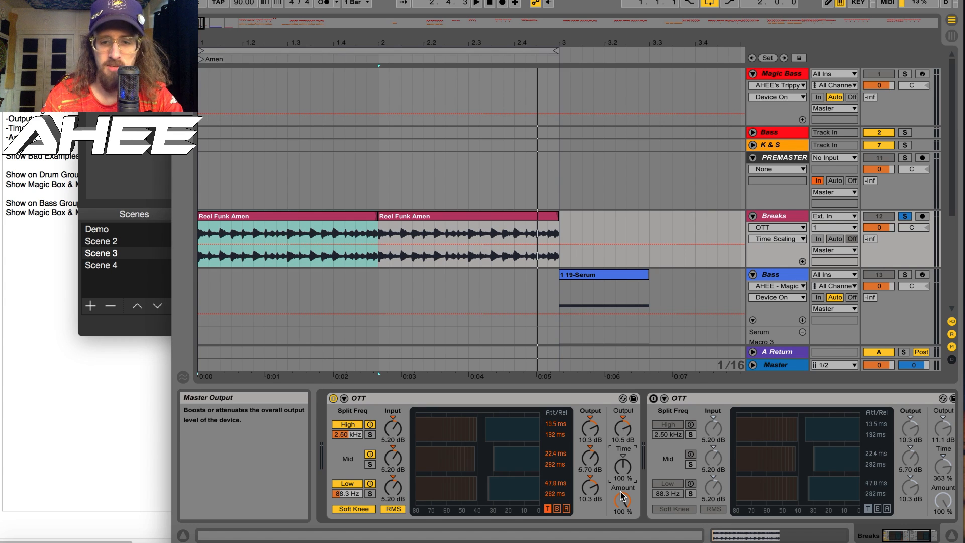
Step: Compare the break with the first OTT's Time scaling at 100 % and at 1000 % by playing it with each setting
key("space")
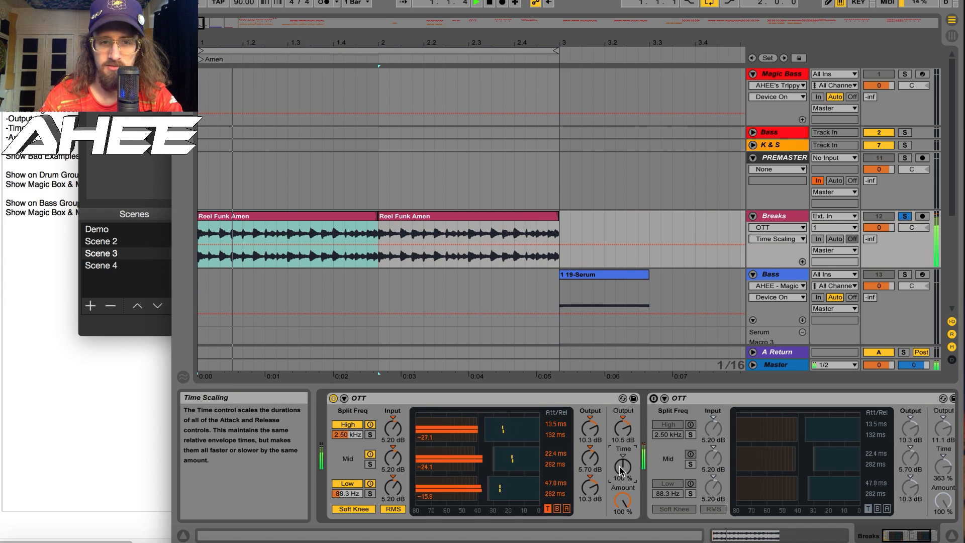
key("space")
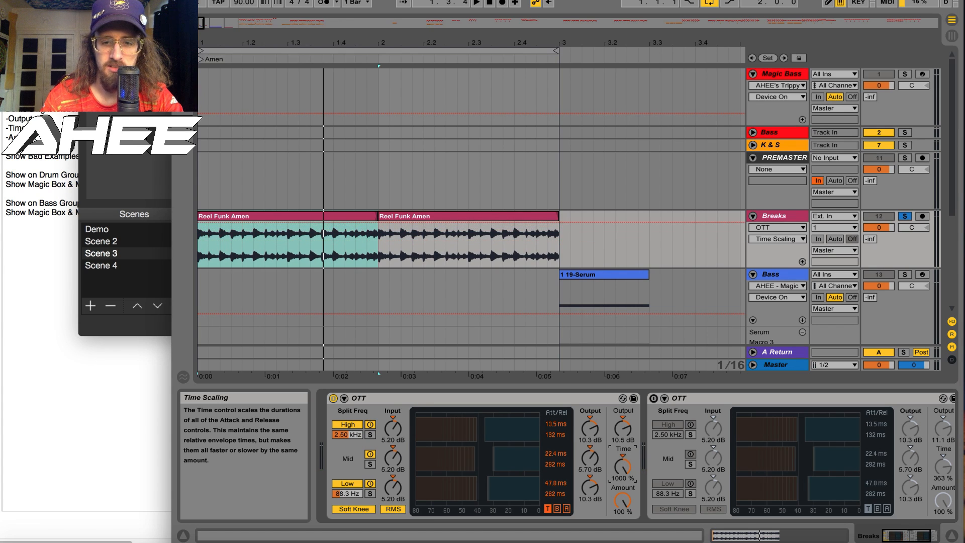
key("space")
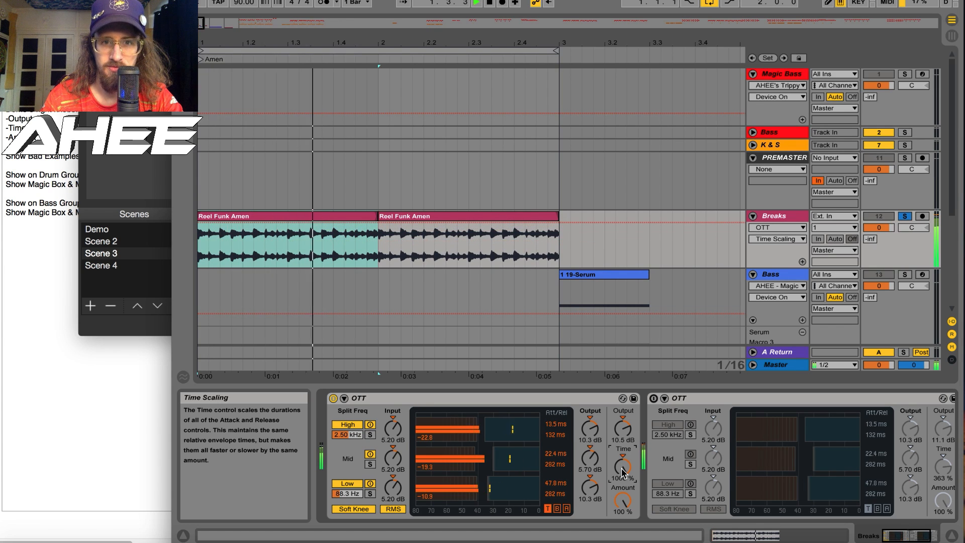
key("space")
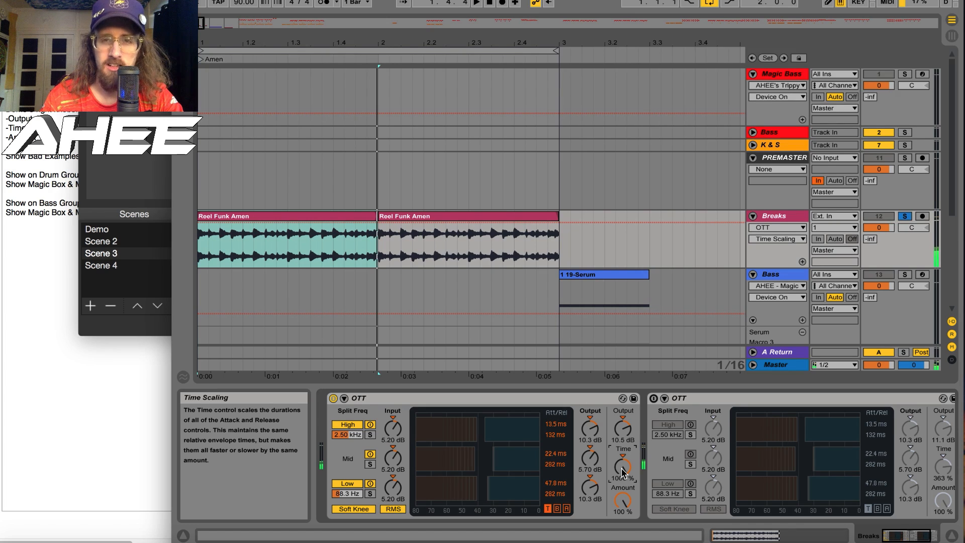
Step: Audition the break with the first OTT's Time scaling at 10 %, and reset it to 100 %
left_click_drag(623, 470, 623, 493)
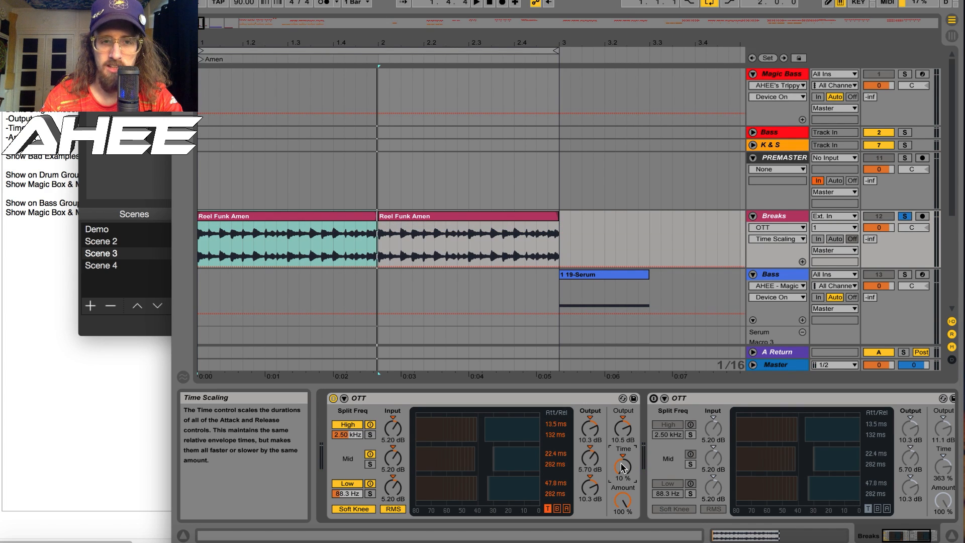
key("space")
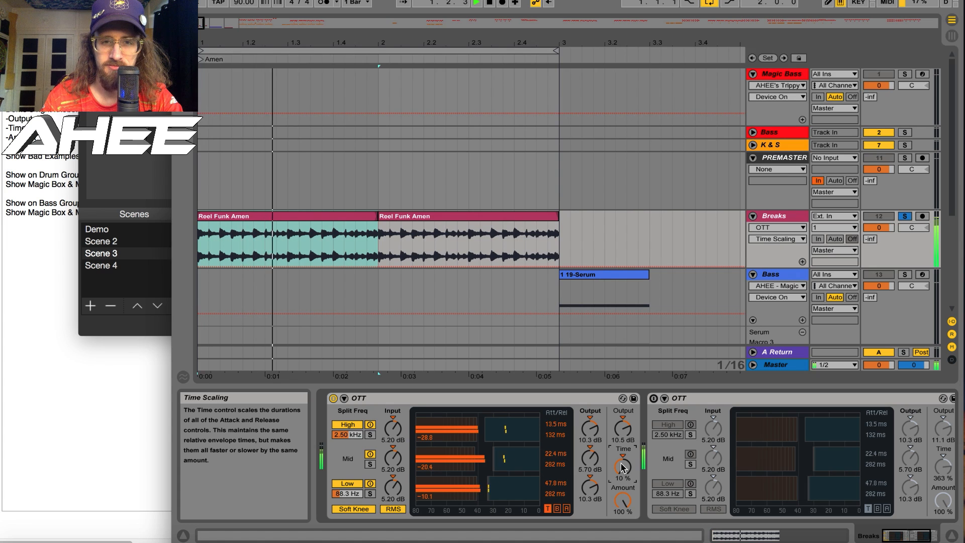
key("space")
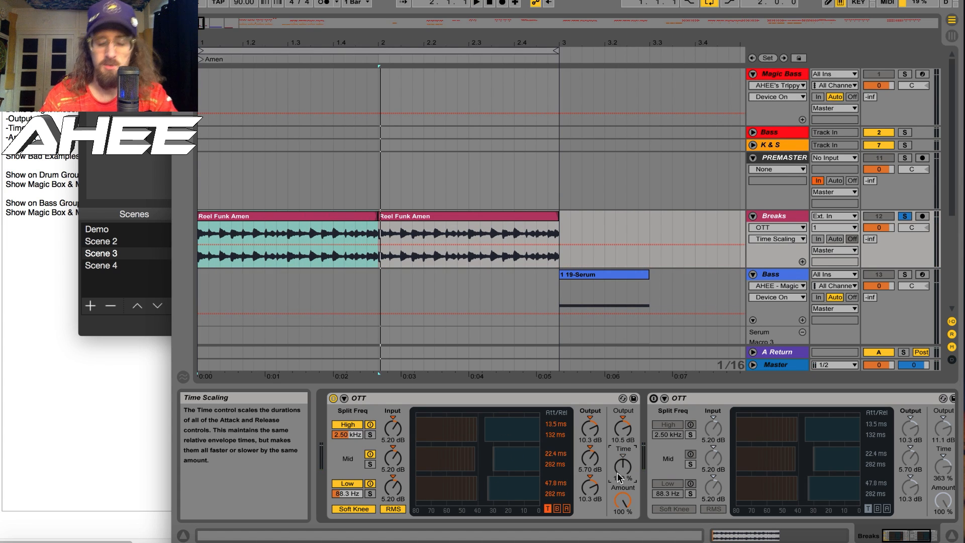
key("Delete")
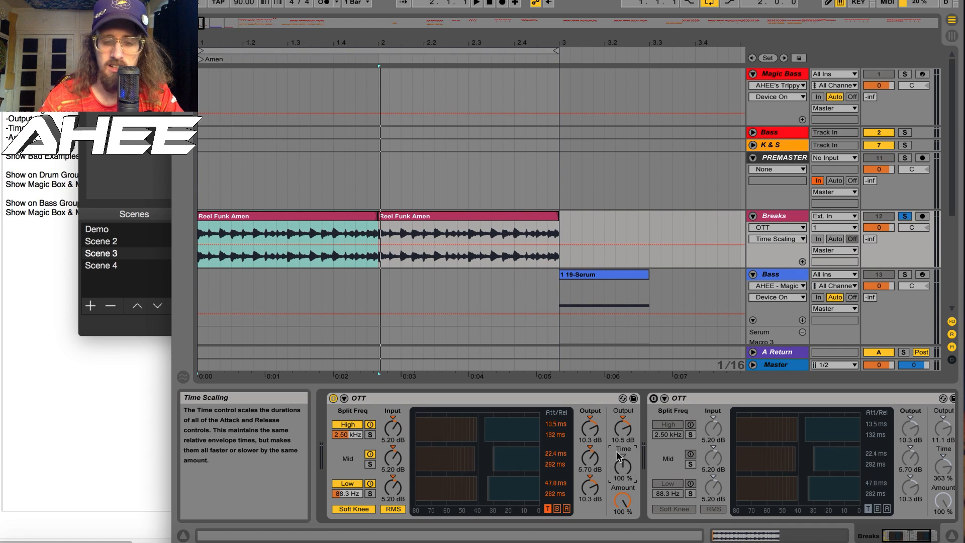
Step: Lower the first OTT's Amount to 0 % and audition the break several times
mouse_move(624, 499)
left_mouse_down()
mouse_move(624, 523)
mouse_move(623, 482)
mouse_move(622, 502)
left_mouse_up()
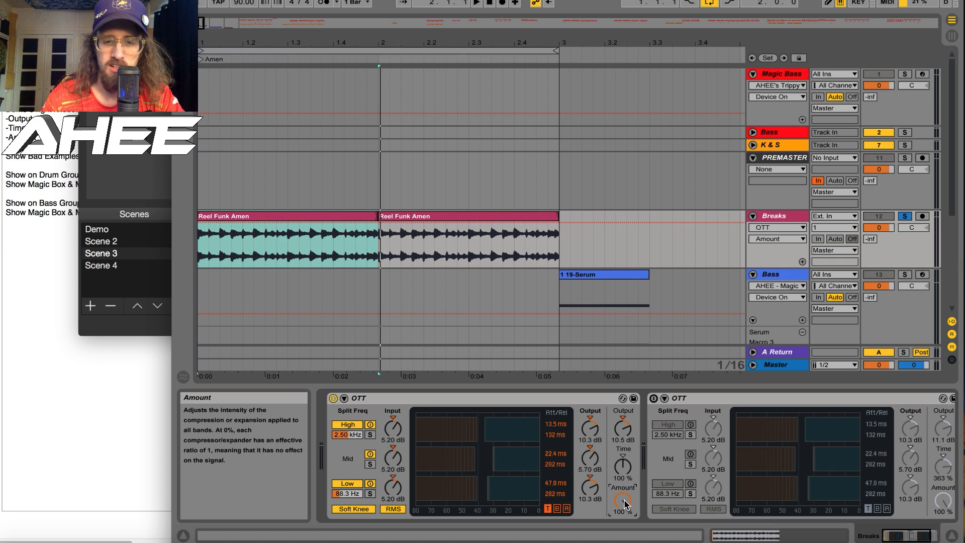
left_click_drag(623, 503, 623, 541)
key("space")
key("space")
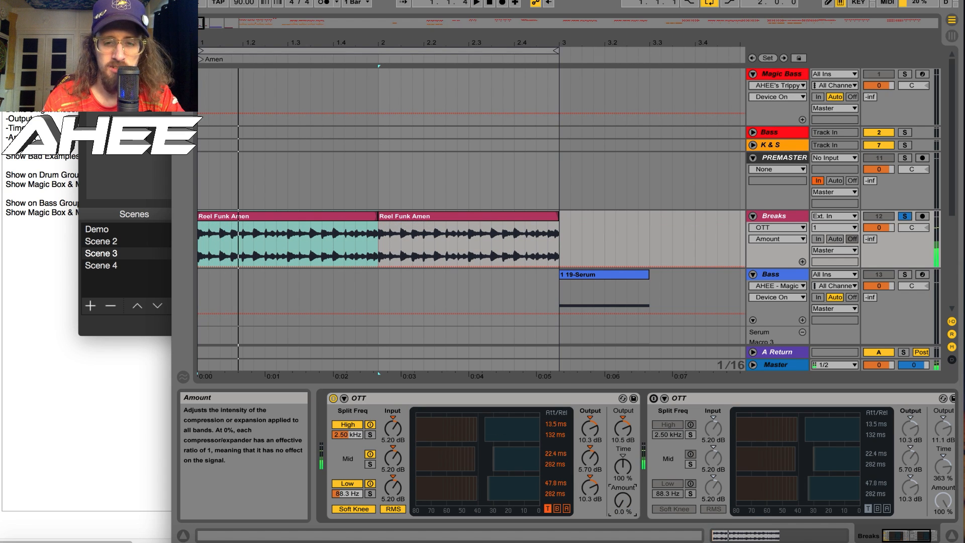
key("space")
key("space")
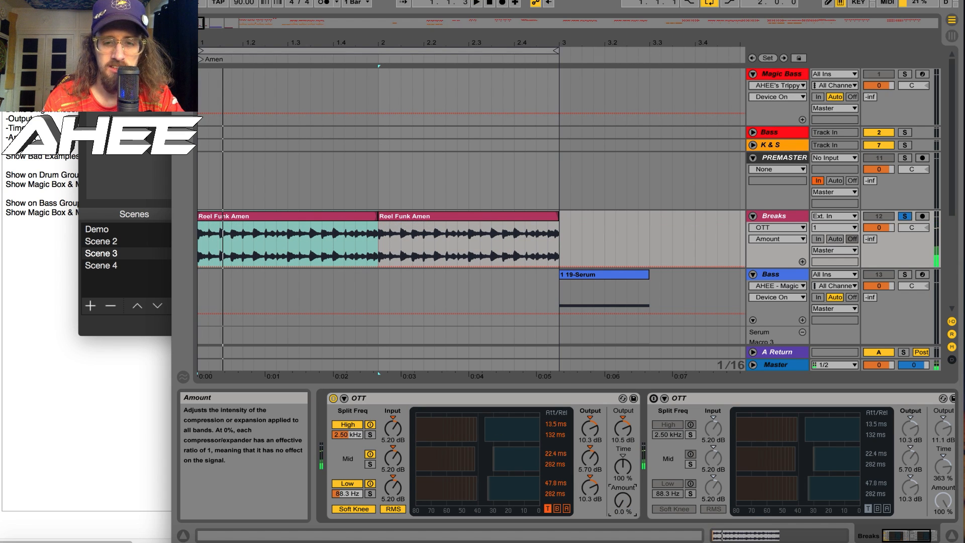
key("space")
mouse_move(623, 502)
left_mouse_down()
mouse_move(623, 456)
mouse_move(623, 501)
left_mouse_up()
key("space")
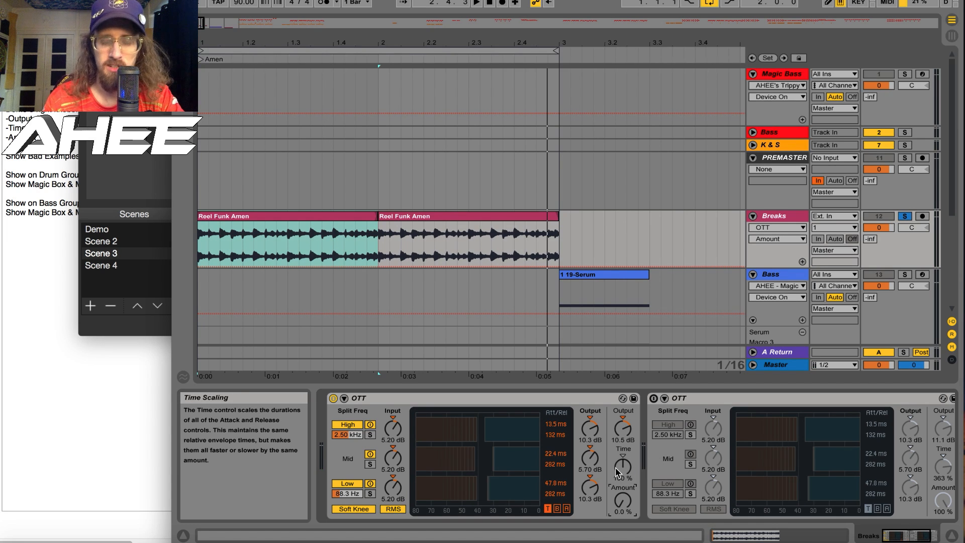
Step: Set the first OTT's Amount to 23 %, bypass it and enable the second OTT
mouse_move(630, 503)
left_mouse_down()
mouse_move(631, 474)
mouse_move(625, 502)
left_mouse_up()
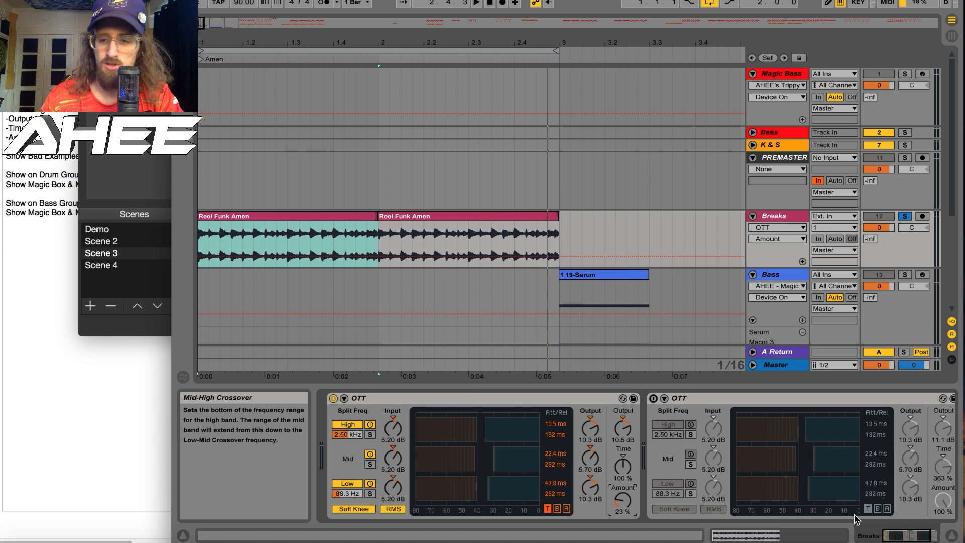
left_click(333, 398)
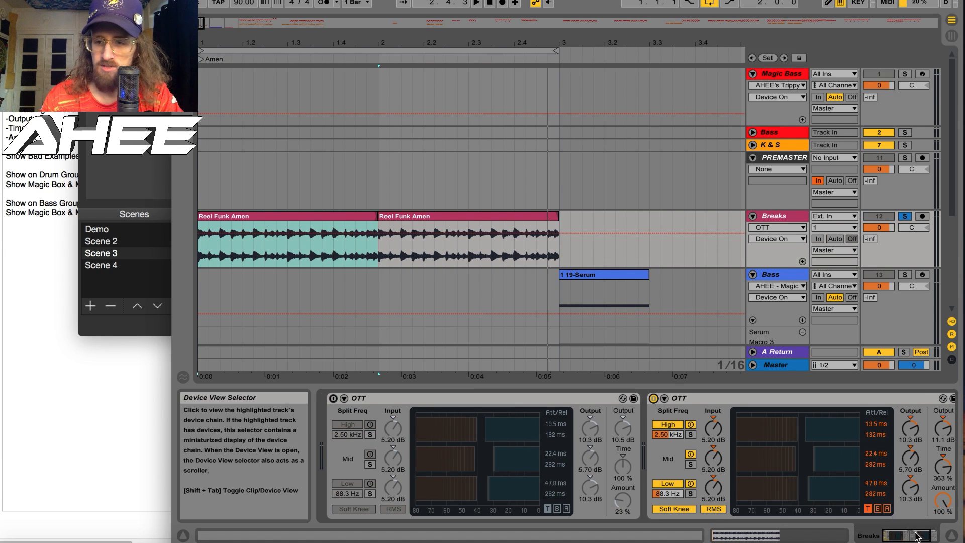
left_click(654, 398)
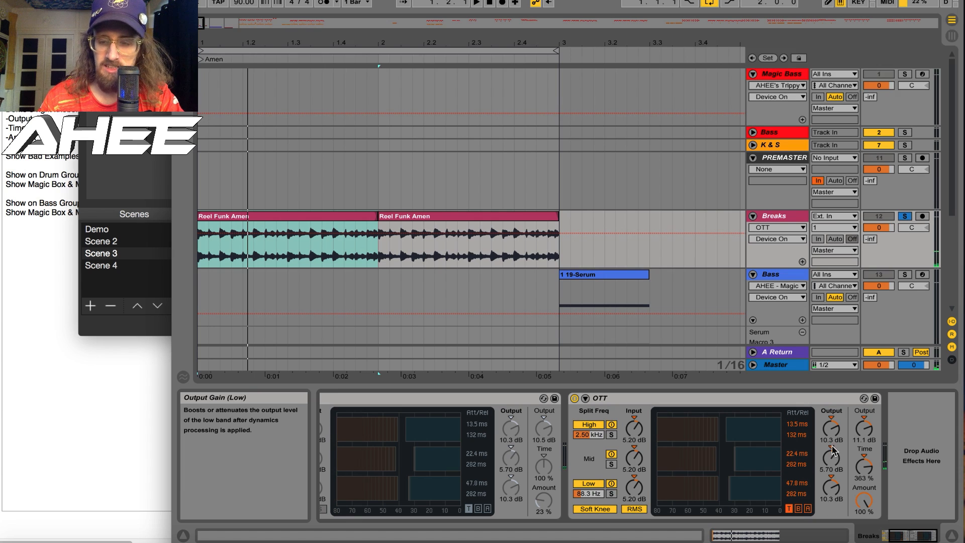
Step: Audition the break with the second OTT's high-band output raised to 23.8 dB, and undo the change
left_click_drag(829, 429, 829, 398)
key("space")
key("space")
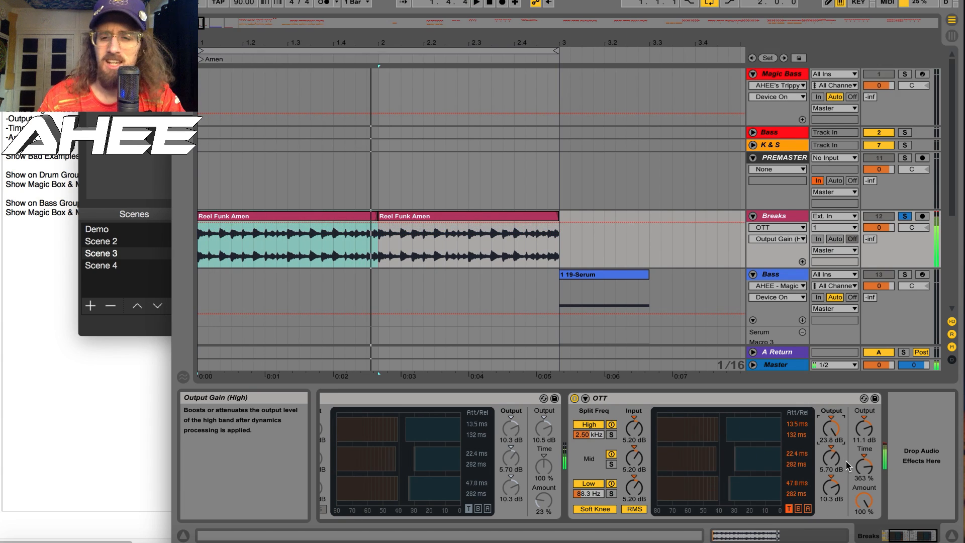
key("ctrl+z")
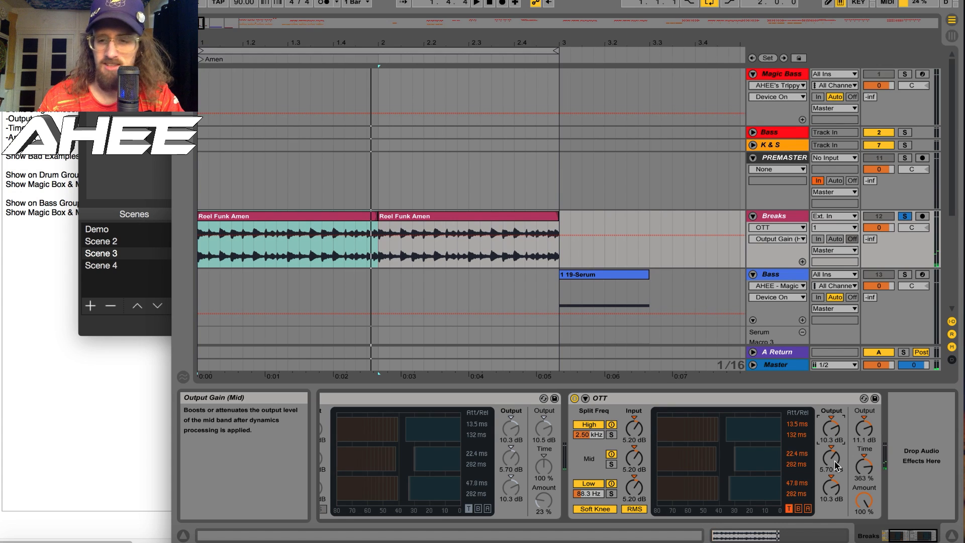
Step: Audition the break while changing the second OTT's mid-band output and raising its low-band output to 24 dB, undoing each change
key("space")
left_click_drag(833, 461, 832, 489)
key("ctrl+z")
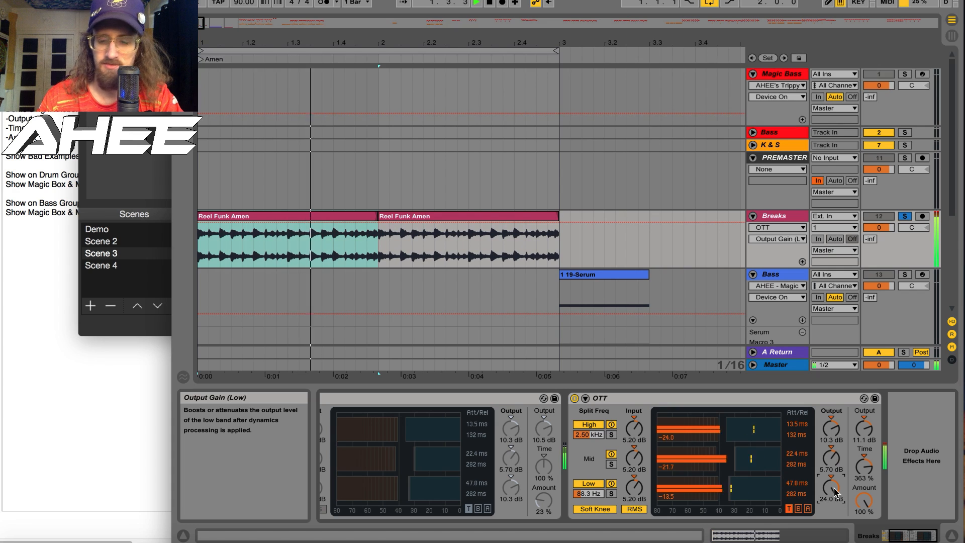
key("space")
key("ctrl+z")
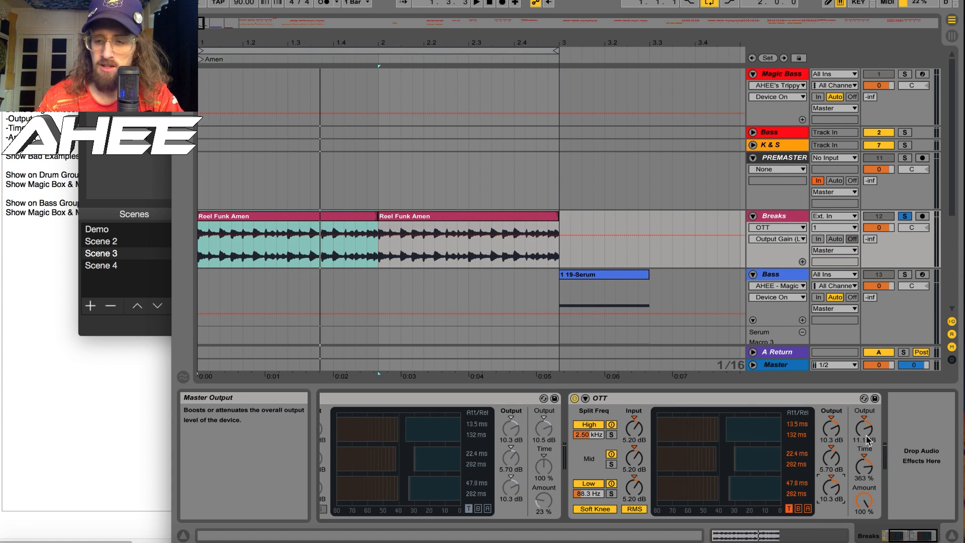
Step: Set the second OTT's Time to 437 %, Output to 13.8 dB and Amount to 57 %, auditioning the break
left_click_drag(863, 500, 861, 463)
key("space")
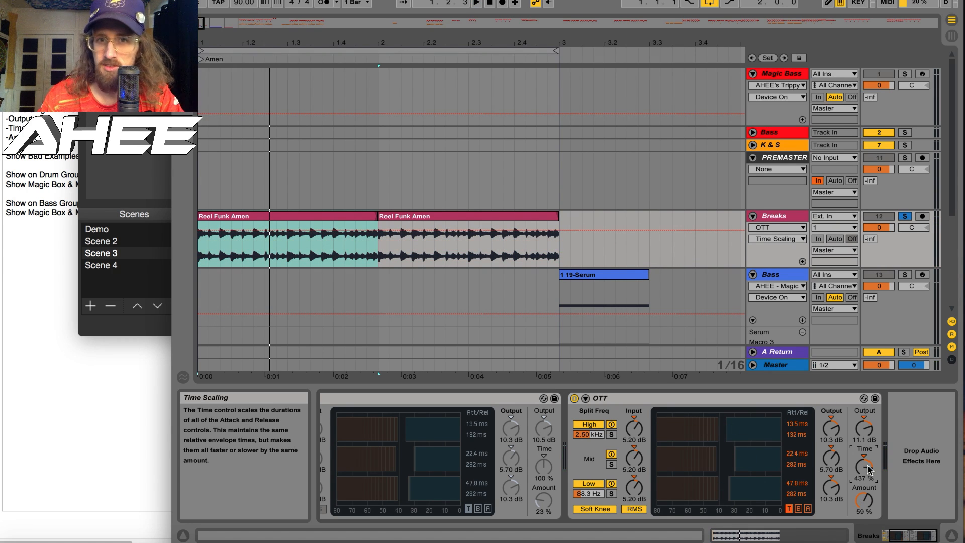
left_click(864, 429)
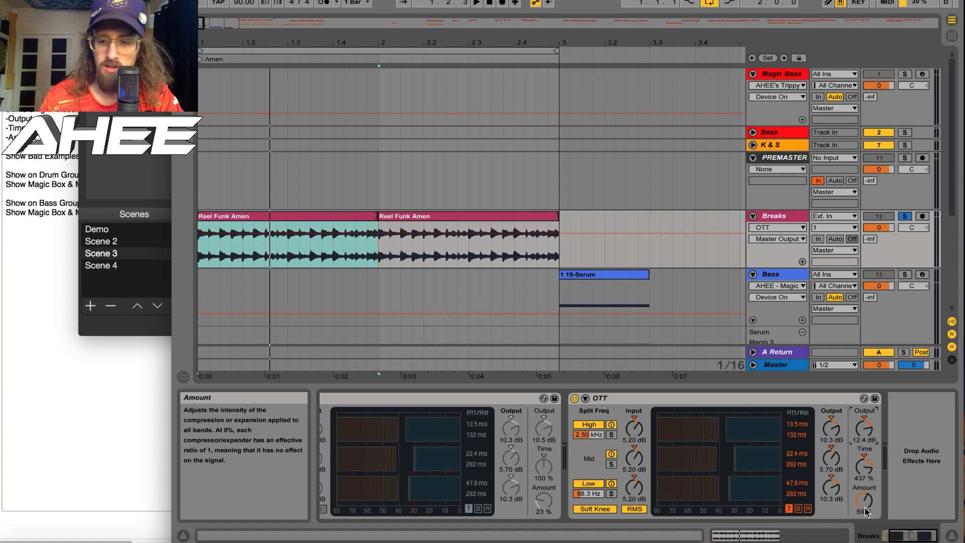
left_click_drag(865, 503, 866, 528)
left_click_drag(865, 433, 866, 431)
key("space")
left_click_drag(864, 500, 865, 476)
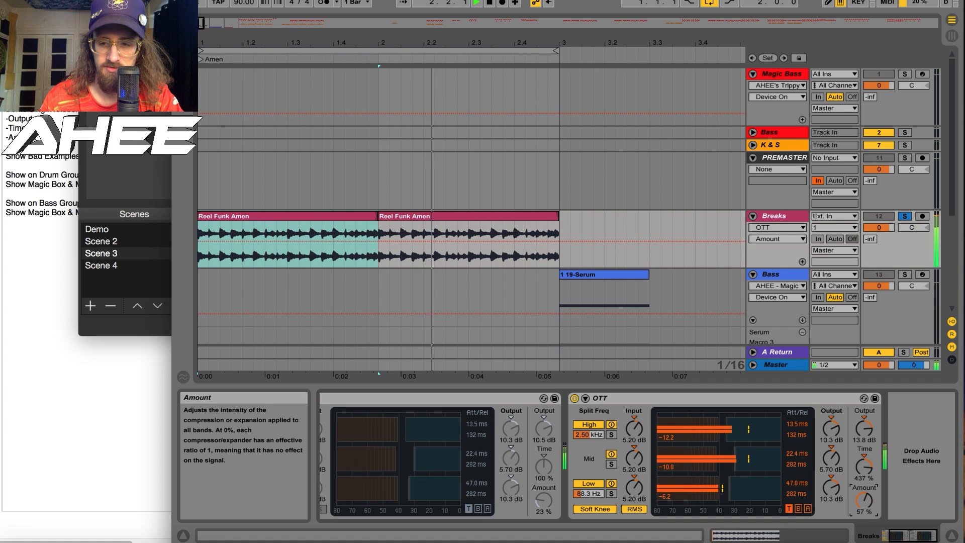
Step: Compare the break with the second OTT bypassed and enabled during playback, and leave the device bypassed
left_click(574, 398)
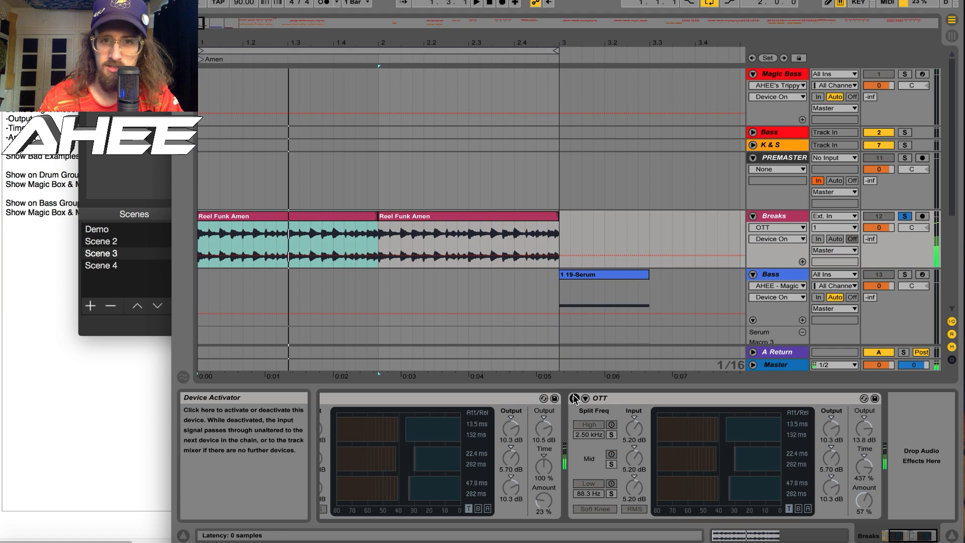
key("space")
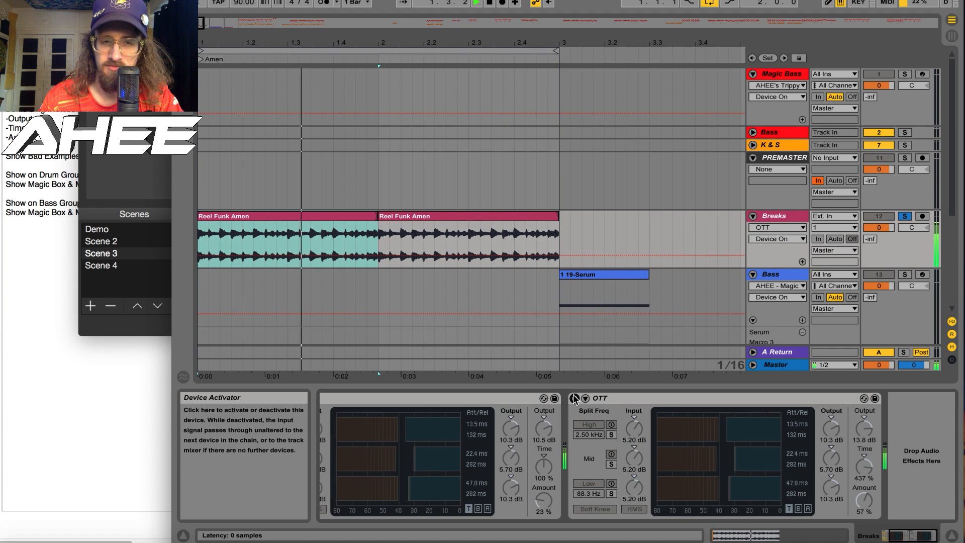
left_click(575, 398)
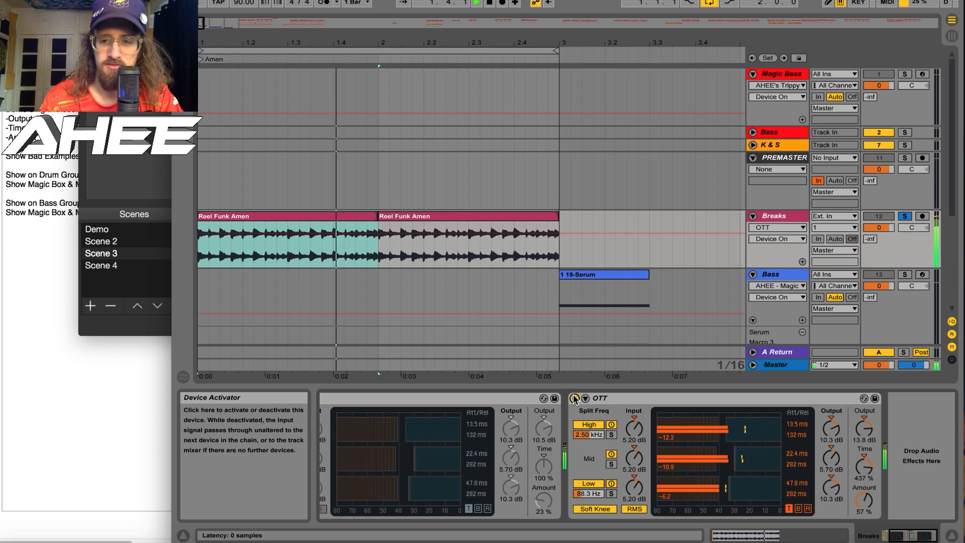
key("space")
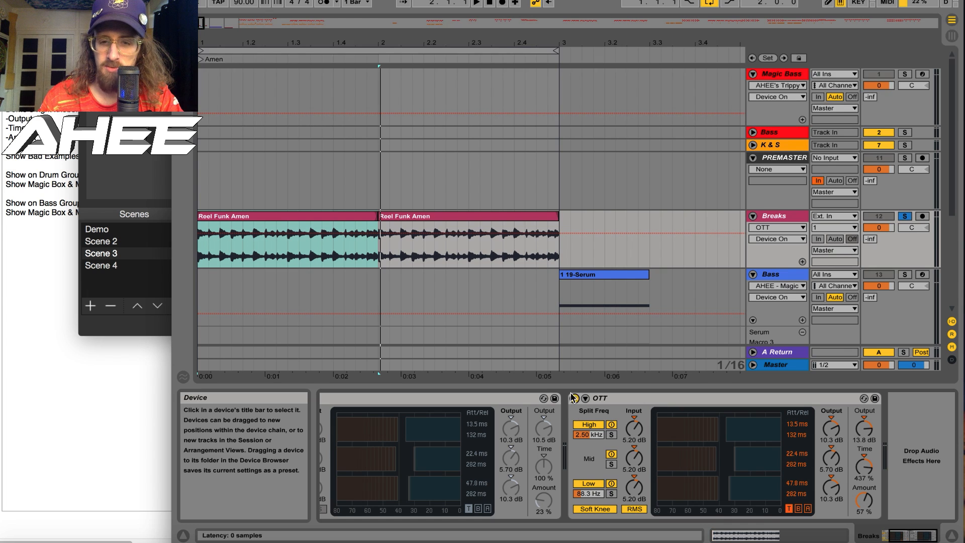
key("space")
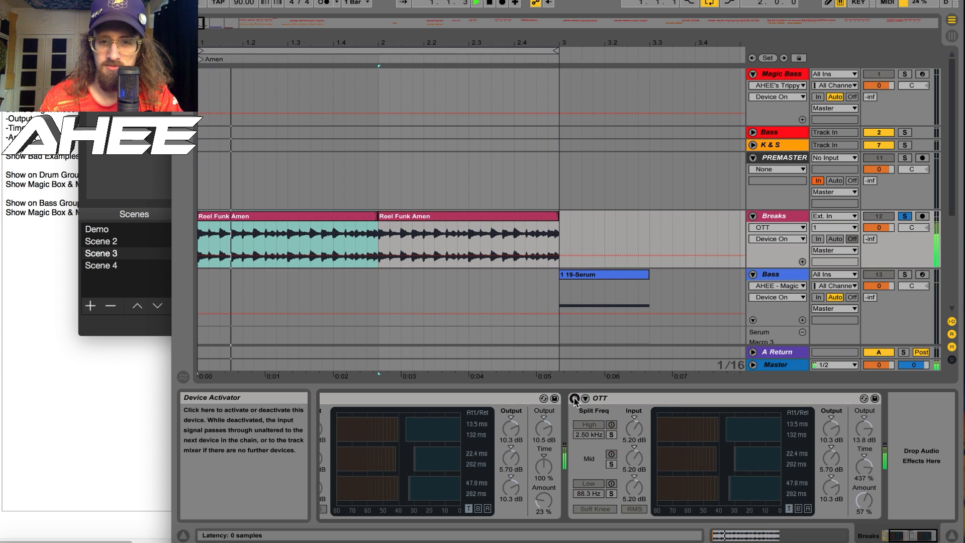
key("space")
left_click(574, 399)
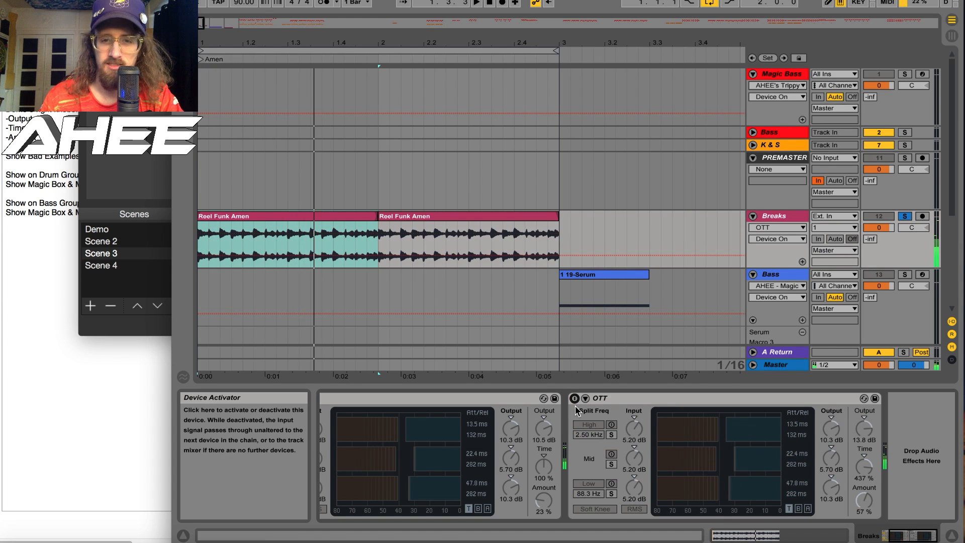
Step: Select the 19-Serum clip on the Bass track, bring its OTT and Magic Box devices into view, and solo the track
scroll(452, 251, "down", 5)
scroll(426, 235, "up", 5)
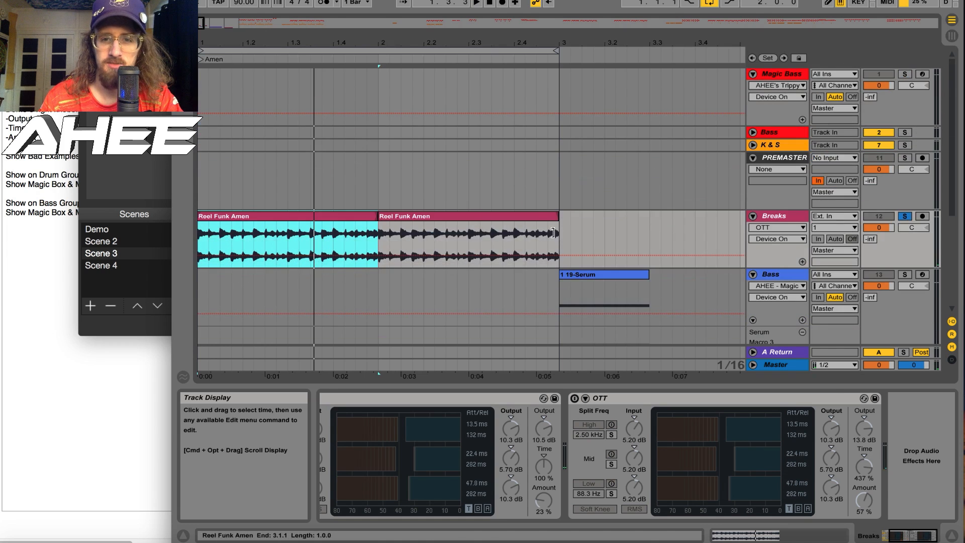
left_click(573, 280)
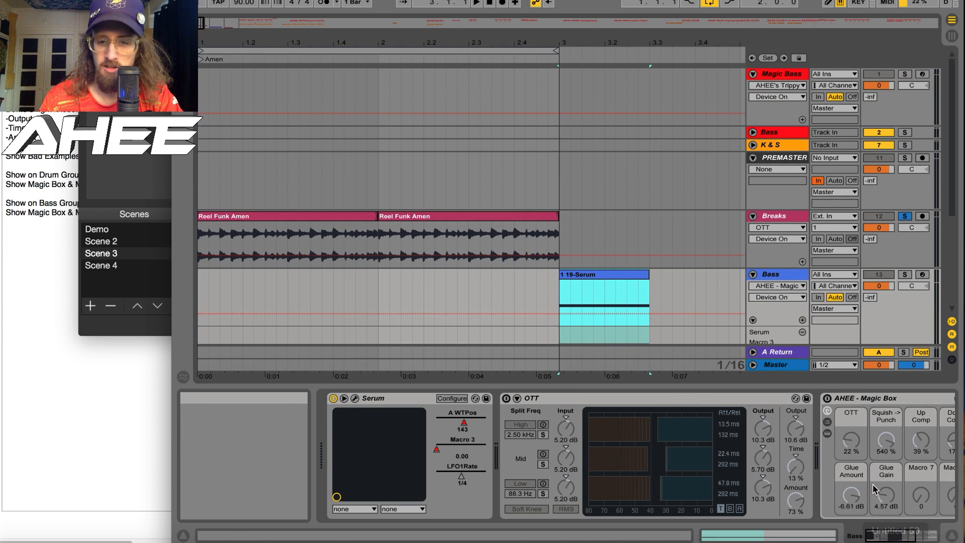
left_click(904, 536)
left_click_drag(905, 537, 892, 537)
key("s")
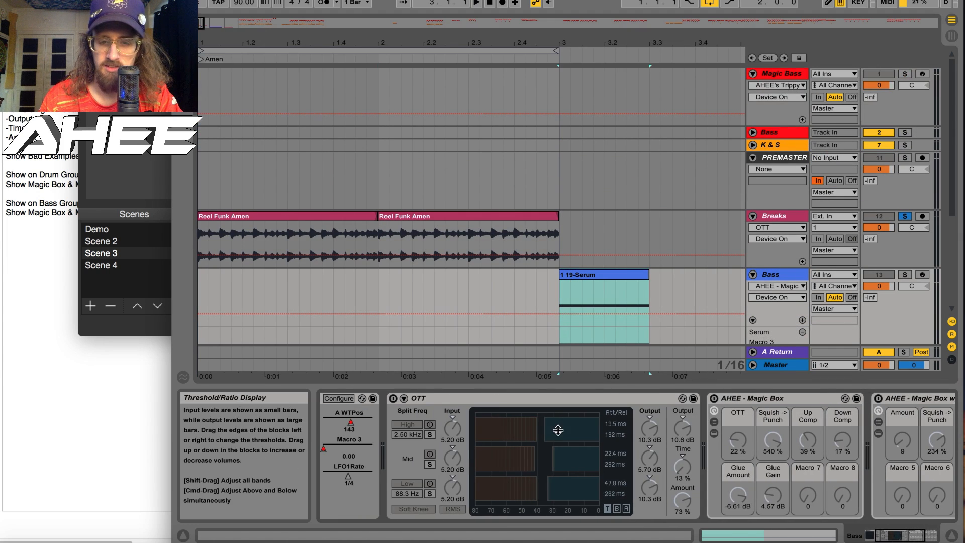
Step: Play the 19-Serum bass clip without its OTT and with the OTT enabled for comparison
key("space")
left_click(578, 276)
key("space")
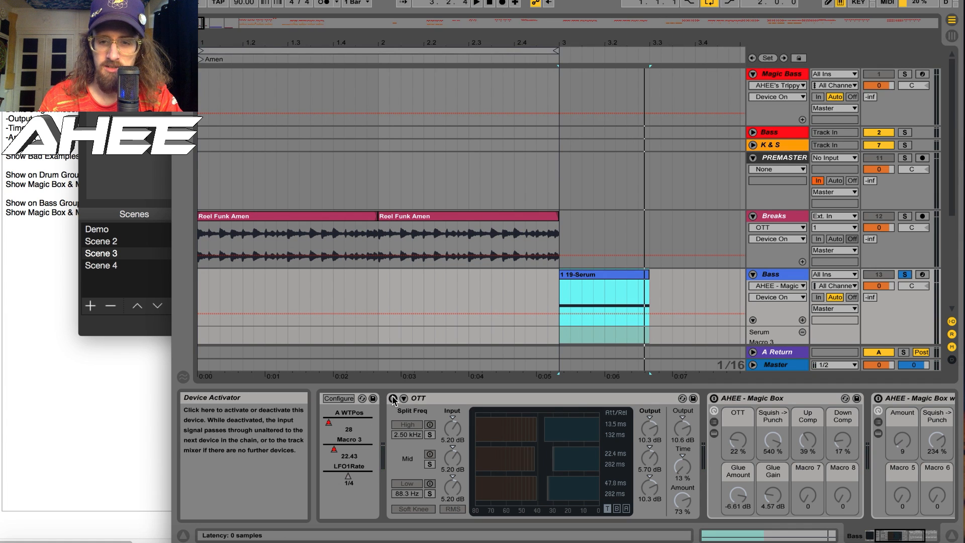
left_click(393, 399)
key("space")
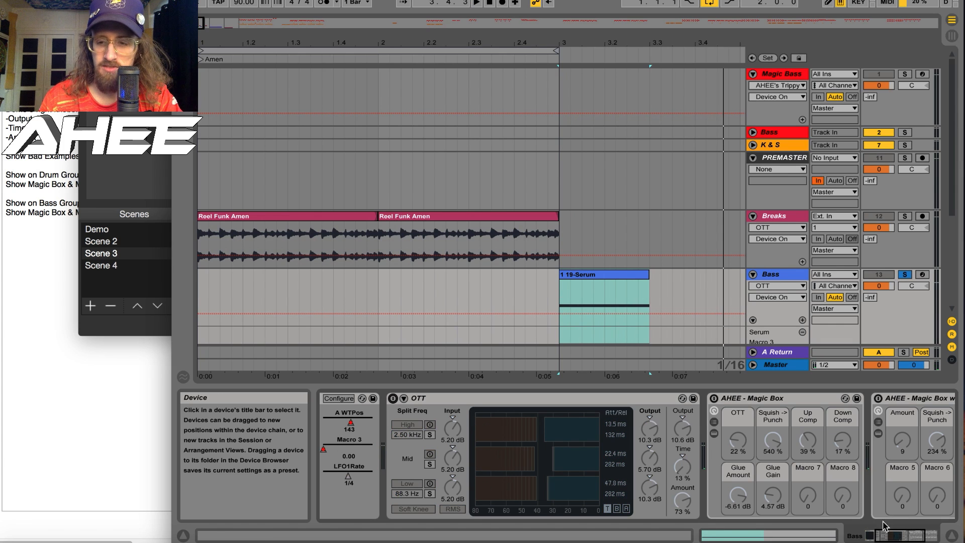
Step: Show the AHEE - Magic Box and AHEE - Magic Box w_ 2 Knobs racks on the Bass track, selecting each in turn
left_click_drag(892, 536, 901, 536)
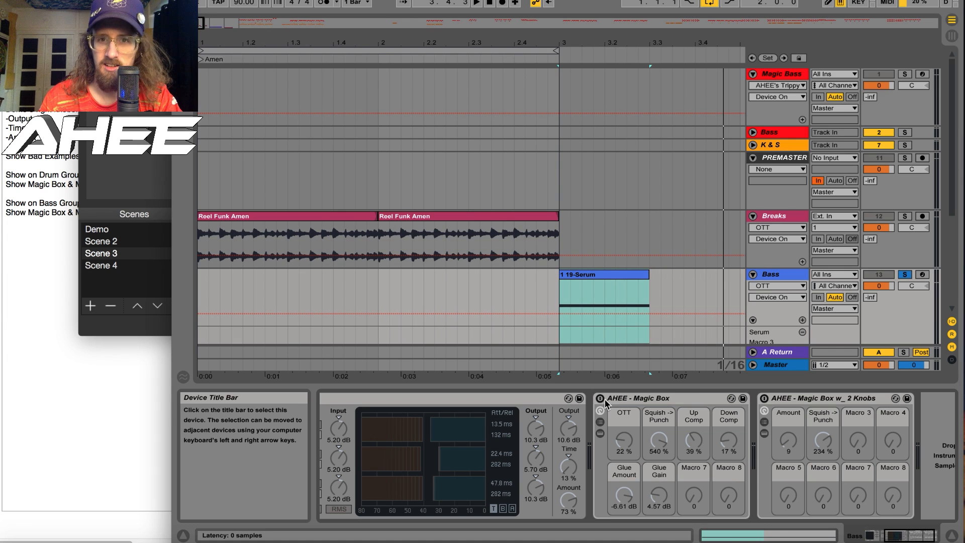
left_click(646, 399)
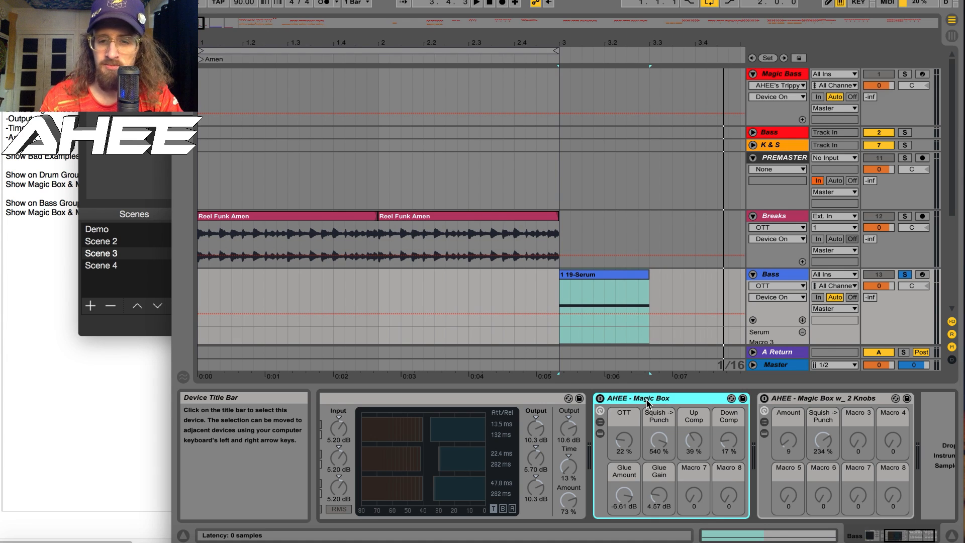
left_click(784, 398)
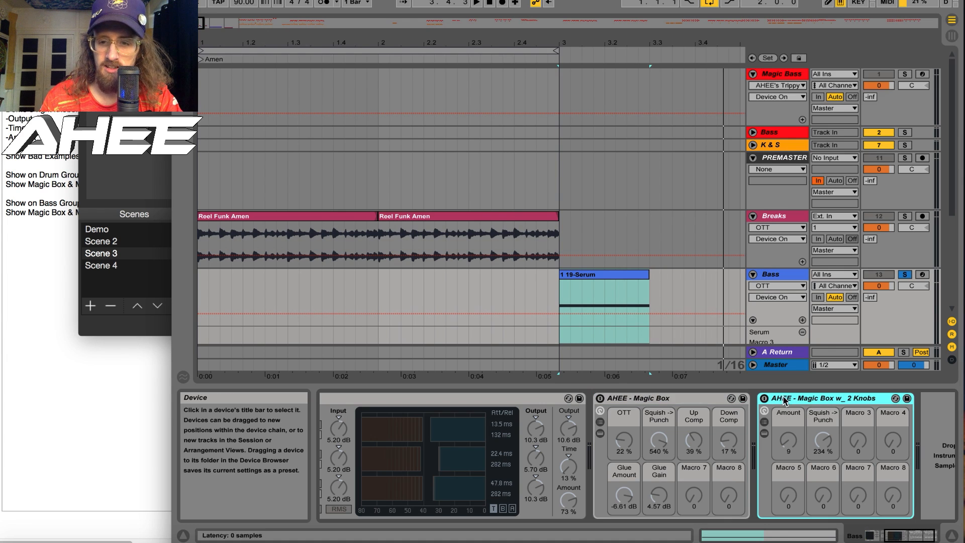
left_click(603, 399)
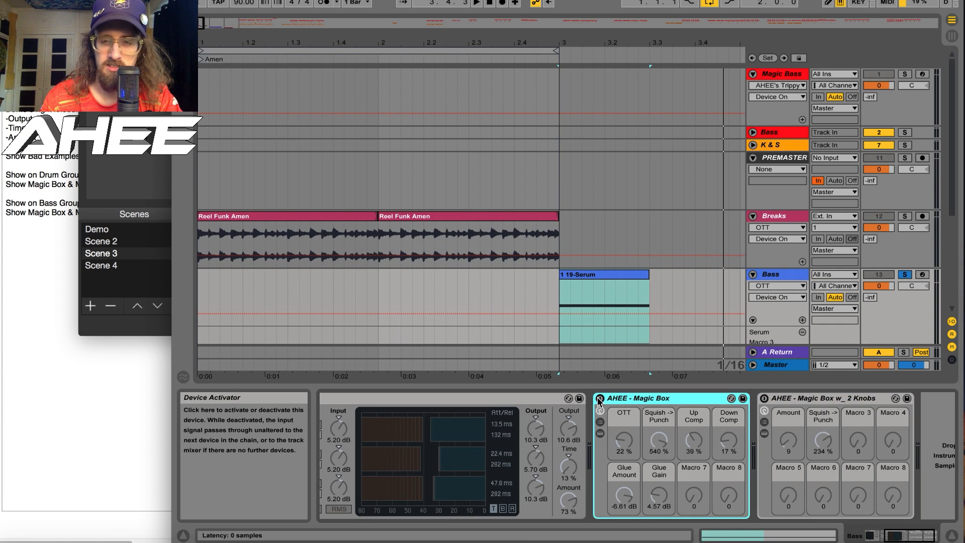
Step: Compare the bass clip with the AHEE - Magic Box rack bypassed and enabled during playback
left_click(599, 400)
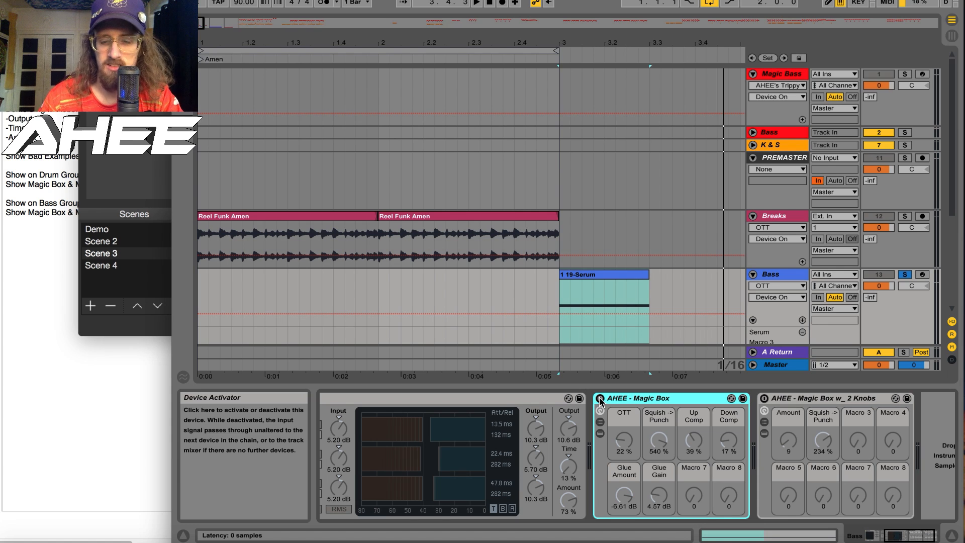
key("space")
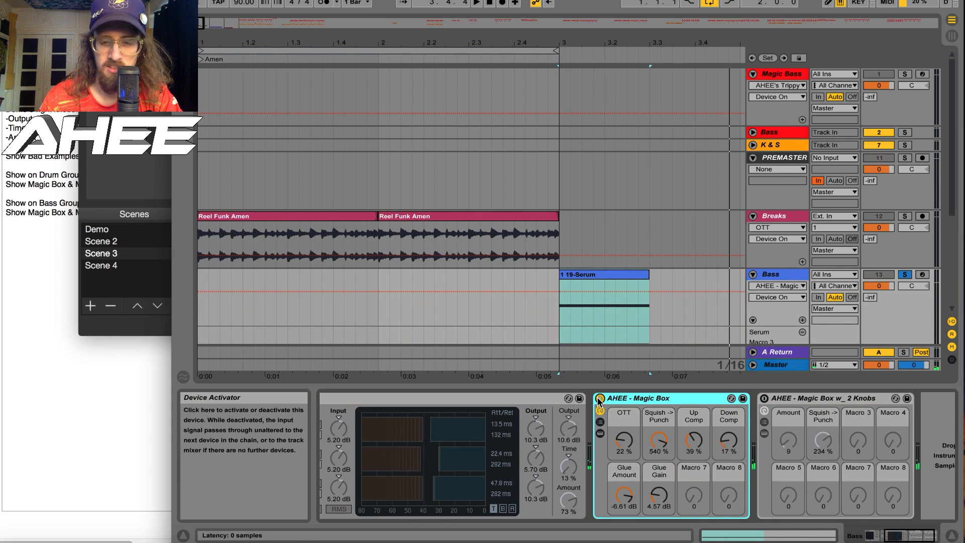
left_click(599, 399)
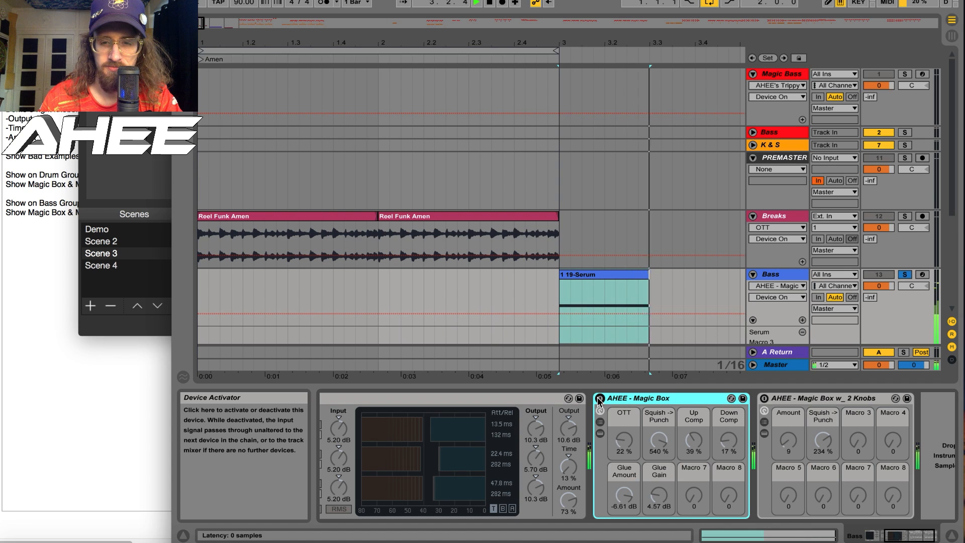
left_click(599, 401)
key("space")
left_click(592, 275)
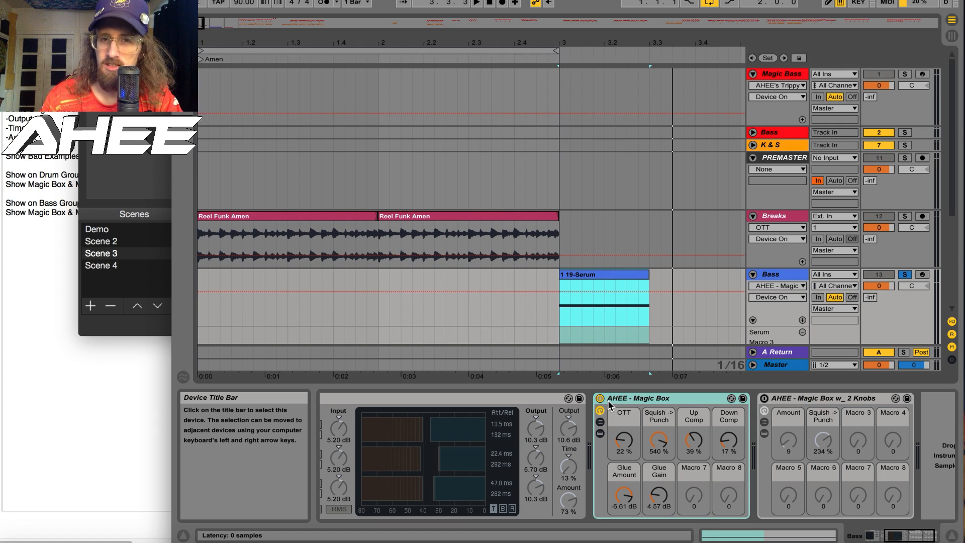
Step: Set the Magic Box's OTT macro to 23 % while playing the bass, and bypass the rack
key("space")
left_click(623, 445)
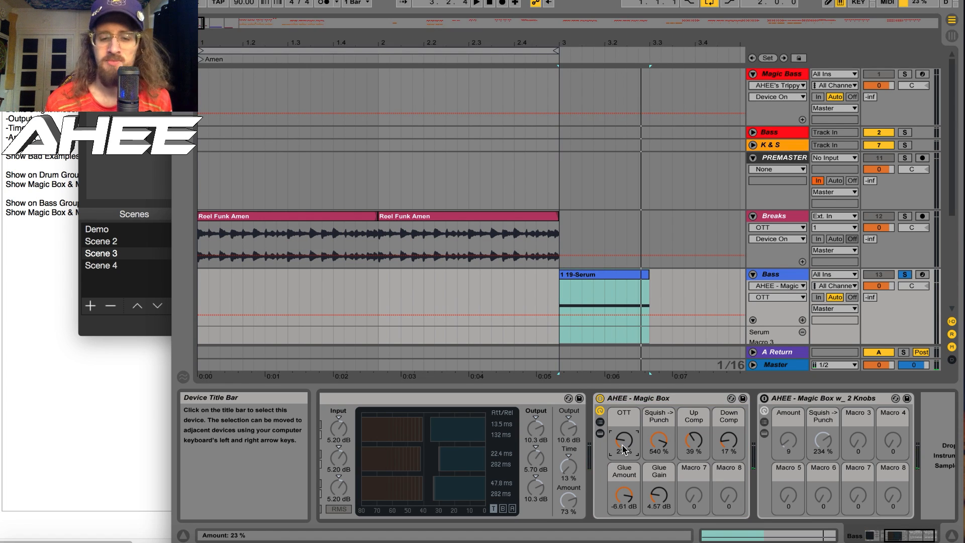
left_click(600, 398)
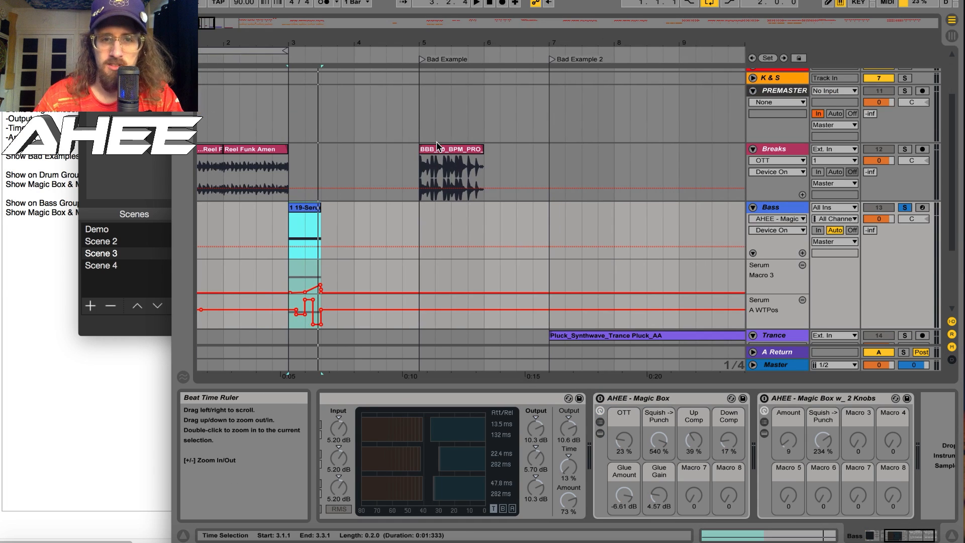
Step: Loop and solo the Bad Example break, and compare it with the second OTT off and on at 0 dB Output, 100 % Time and 100 % Amount
left_click(421, 167)
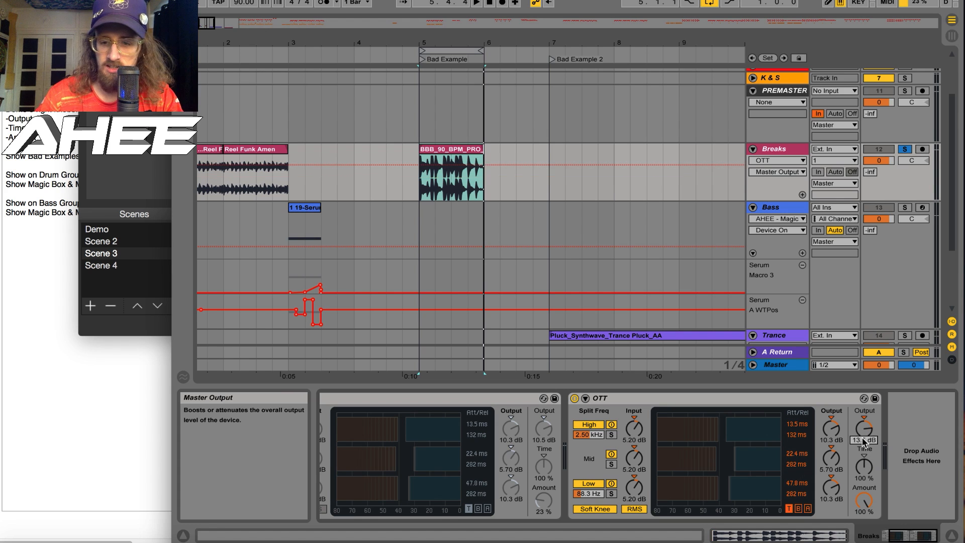
left_click(574, 398)
key("space")
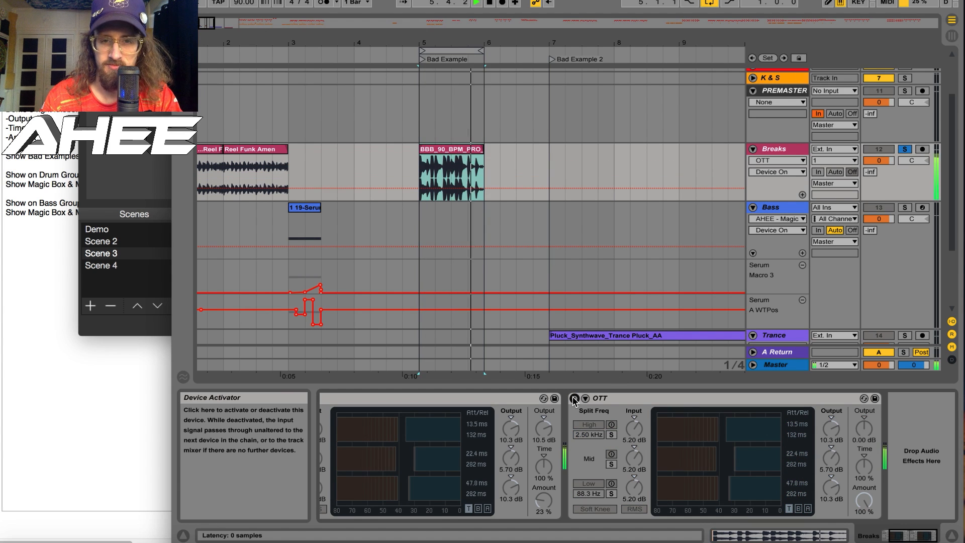
left_click(574, 398)
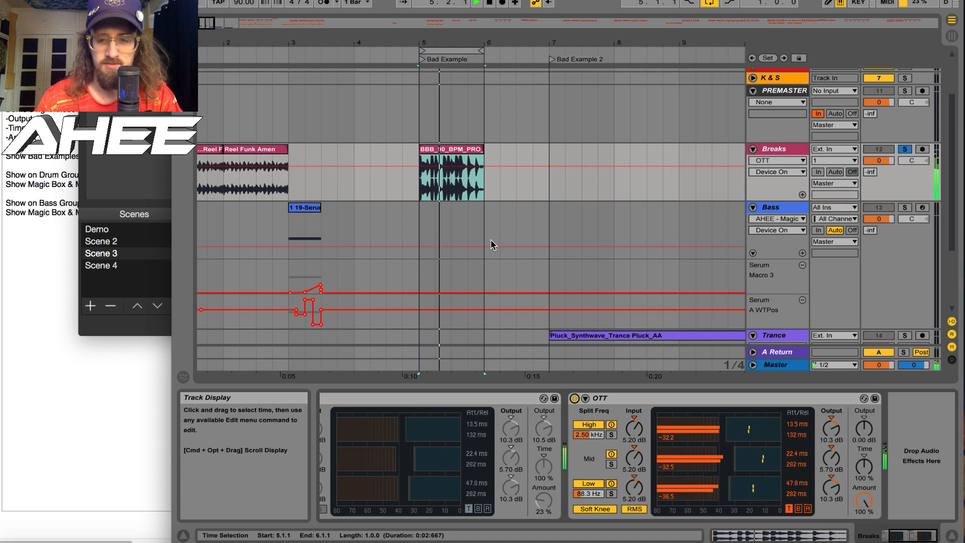
key("space")
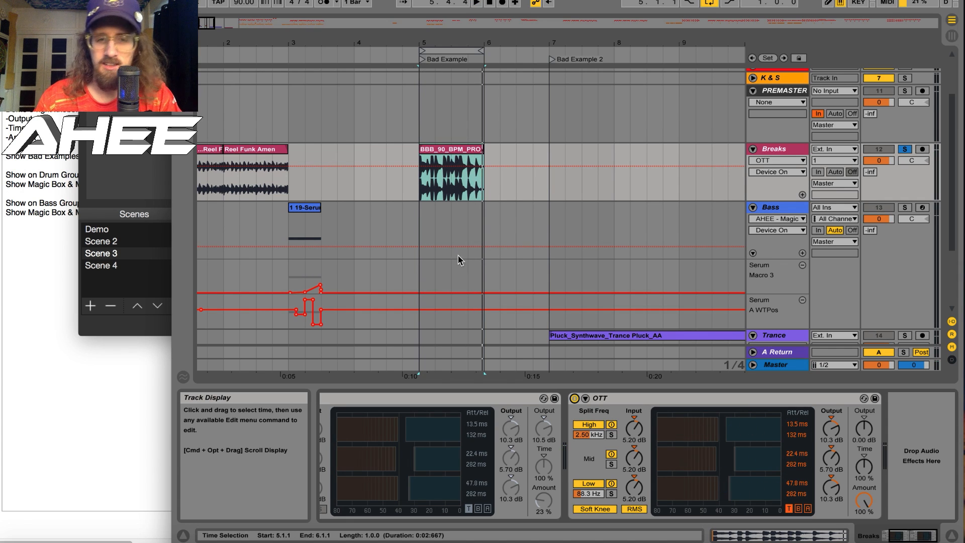
Step: Set the second OTT on the Breaks track to 11 % Time and 5.60 dB Output, playing the Bad Example break after each change
left_click(420, 193)
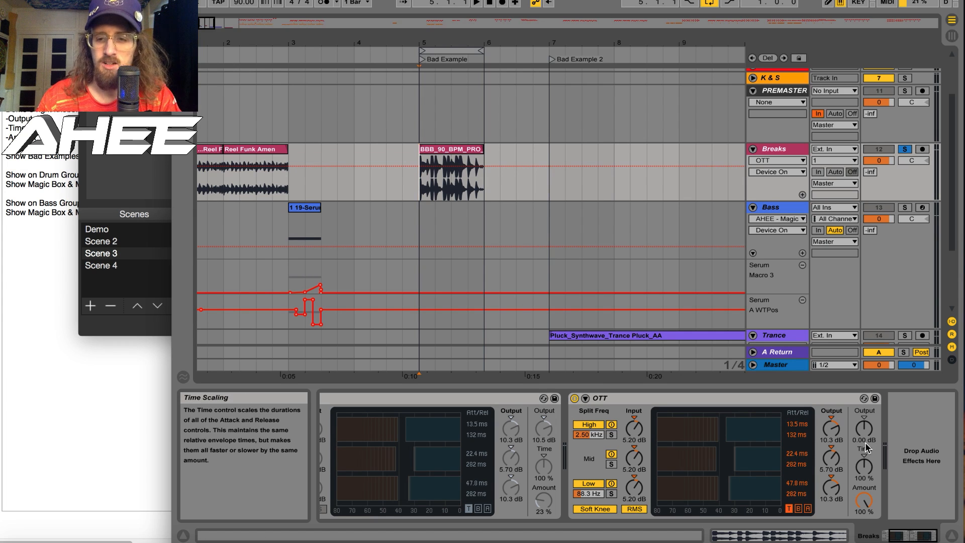
mouse_move(865, 466)
left_mouse_down()
mouse_move(865, 511)
mouse_move(865, 466)
left_mouse_up()
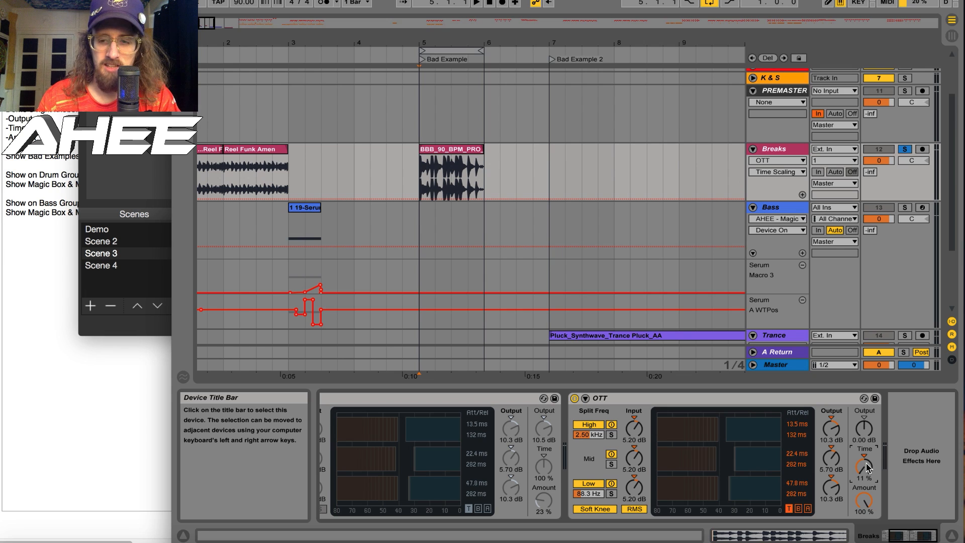
key("space")
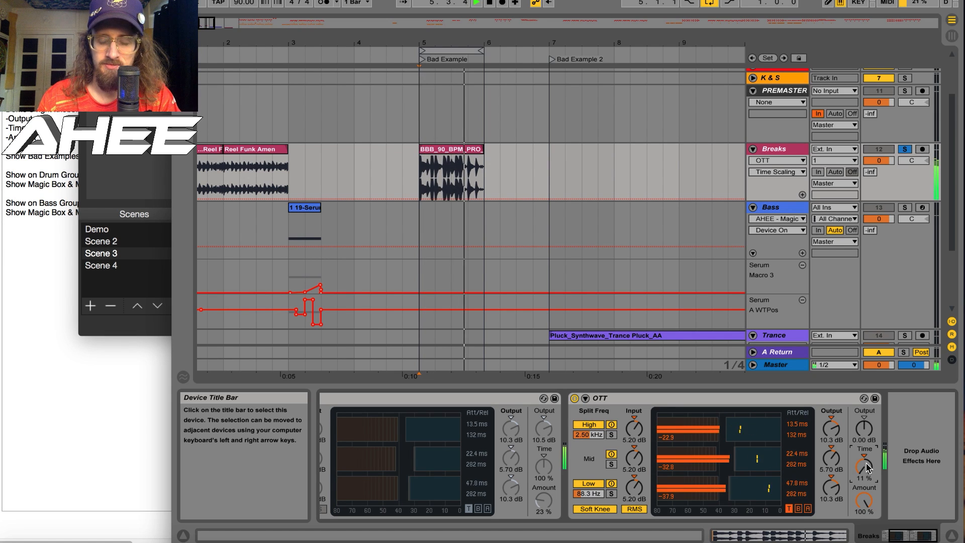
key("space")
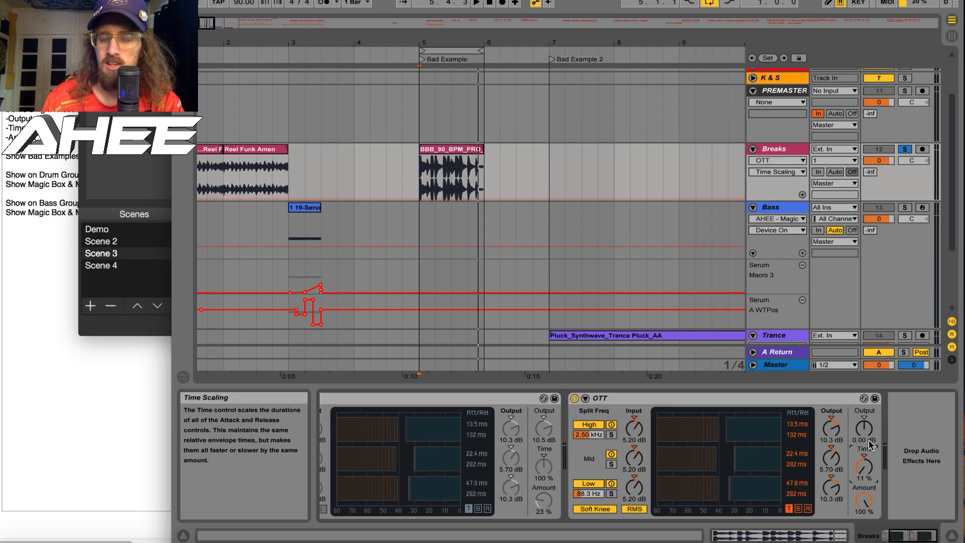
left_click_drag(862, 437, 863, 426)
key("space")
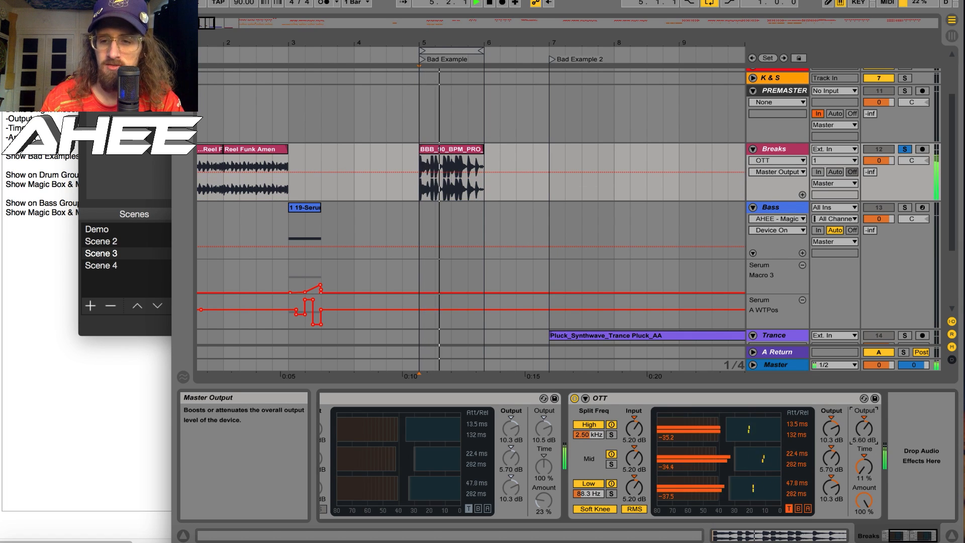
key("space")
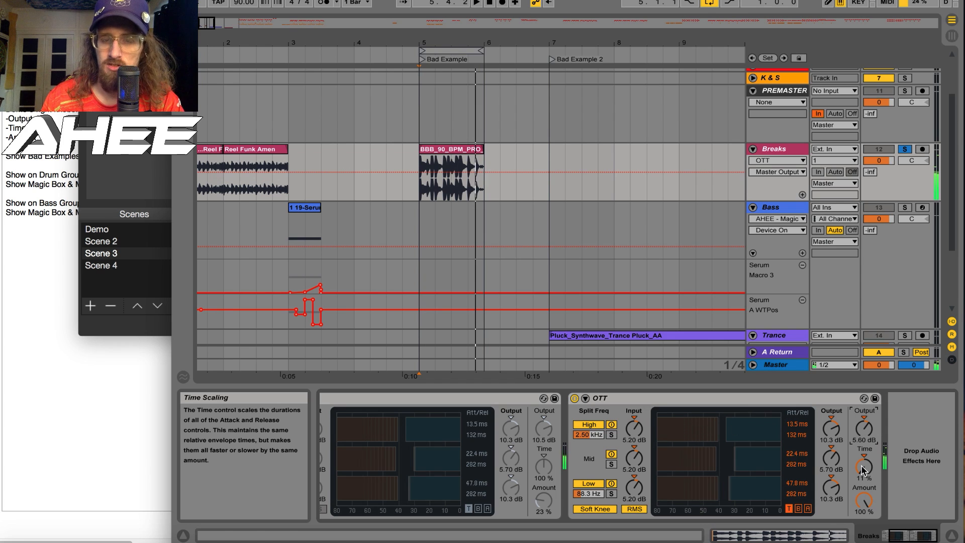
Step: Set the second OTT's Time to 468 % and Amount to 40 %, and play the Bad Example break
left_click_drag(861, 465, 861, 428)
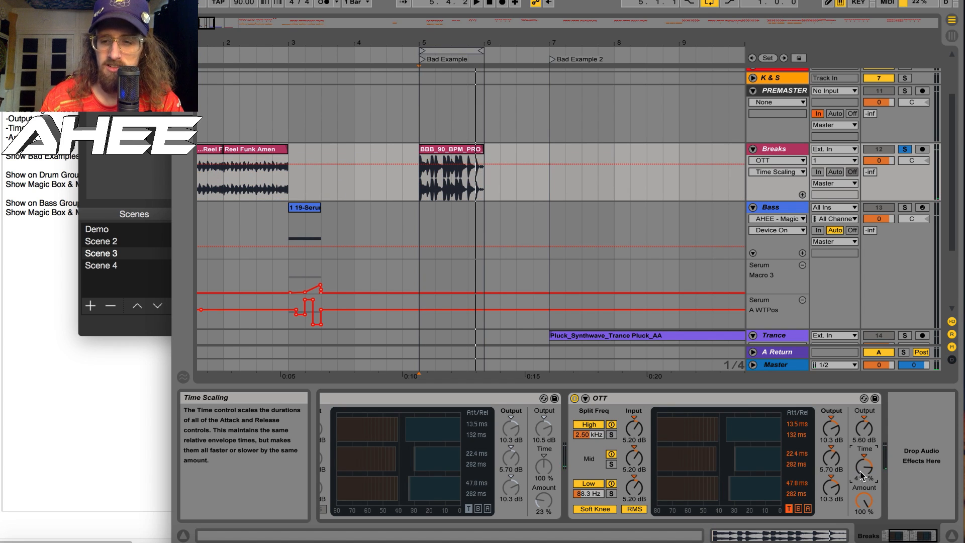
left_click_drag(865, 498, 865, 538)
left_click_drag(865, 502, 864, 463)
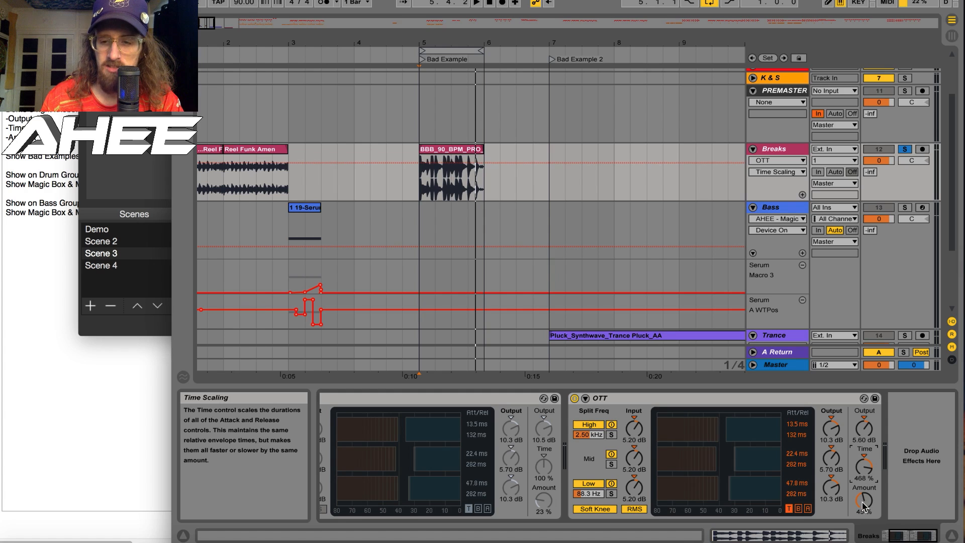
key("space")
left_click_drag(865, 502, 865, 505)
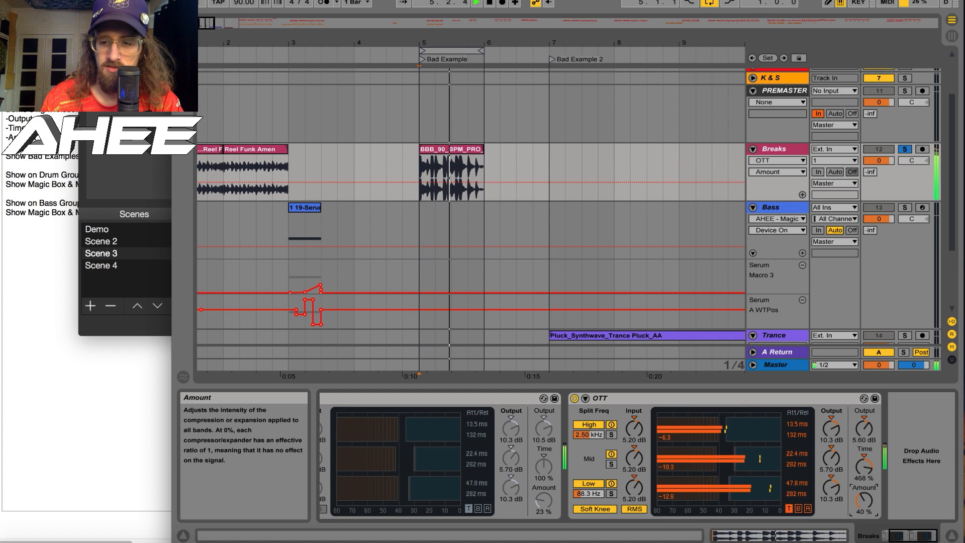
key("space")
Step: Compare the looped break with the second OTT bypassed and enabled during playback
left_click(576, 399)
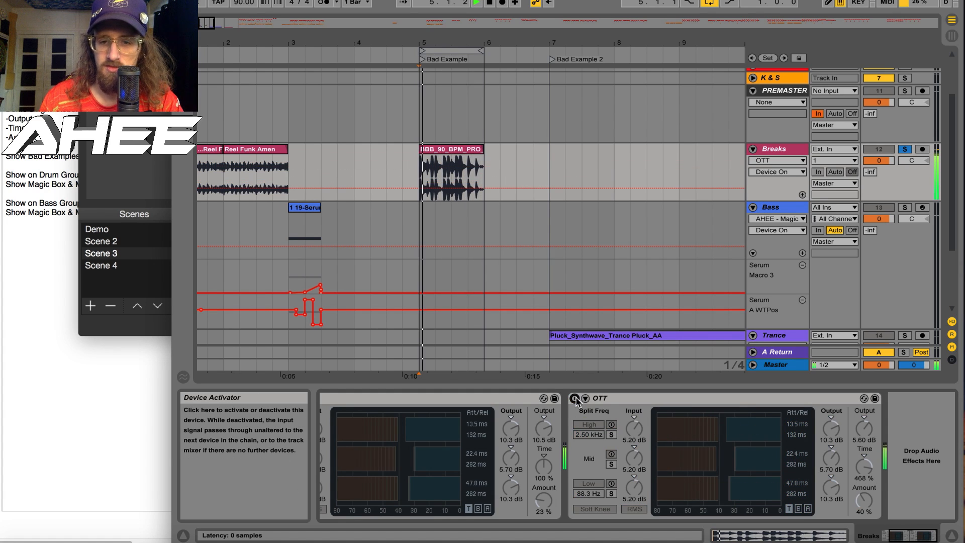
left_click(576, 399)
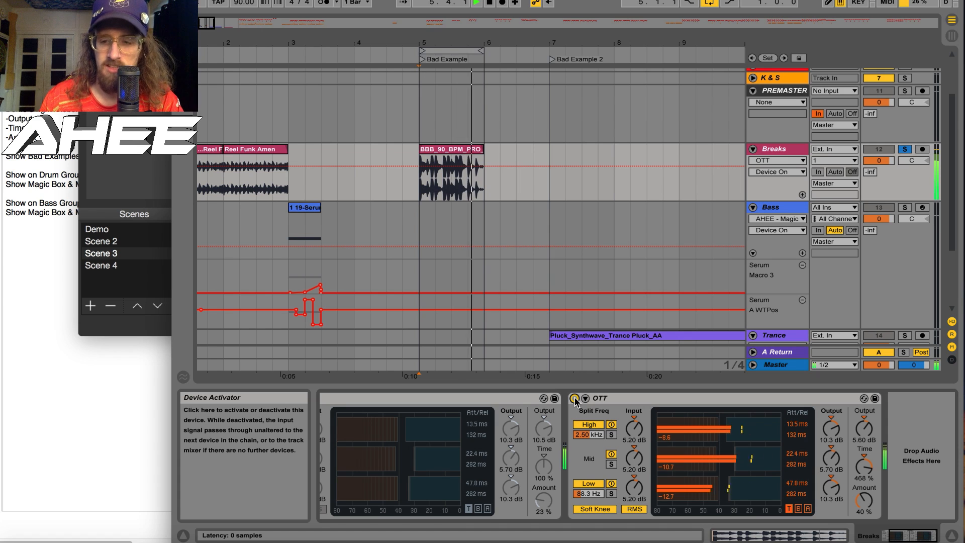
key("space")
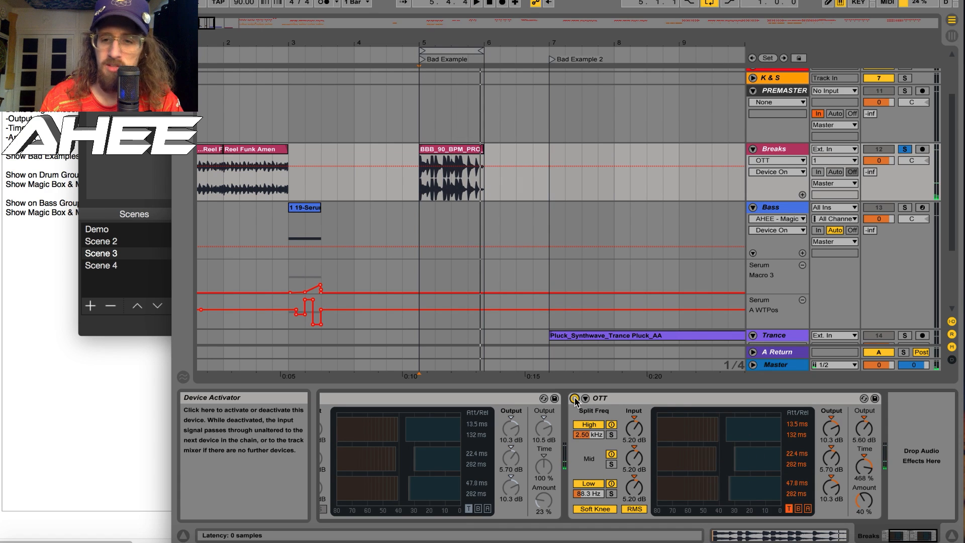
key("space")
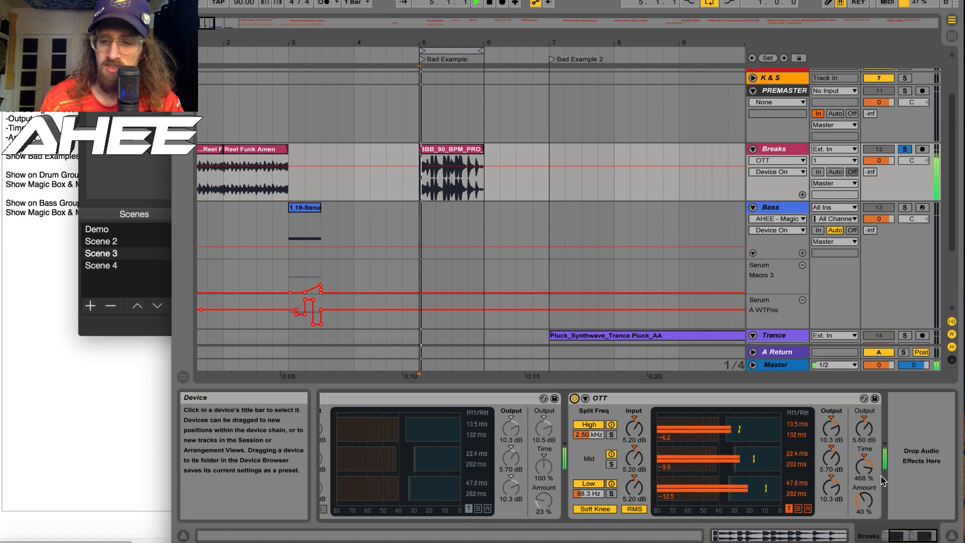
left_click(575, 399)
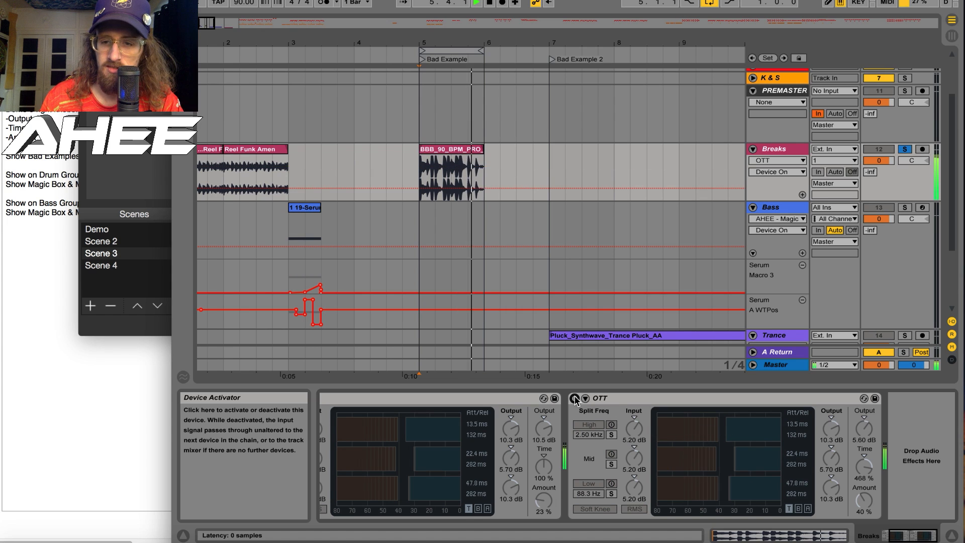
left_click(575, 399)
Step: Set the second OTT on the Breaks track to 11.2 dB Output, 646 % Time and 33 % Amount
left_click_drag(864, 429, 864, 404)
left_click_drag(865, 468, 865, 461)
left_click_drag(866, 496, 865, 499)
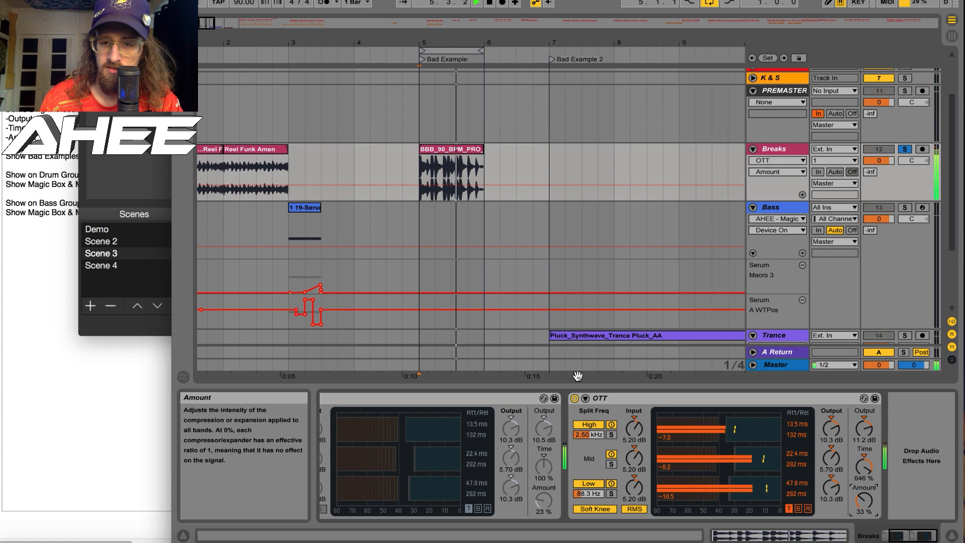
Step: Compare the break with the readjusted OTT off and on, leaving the device enabled
left_click(575, 398)
left_click(574, 398)
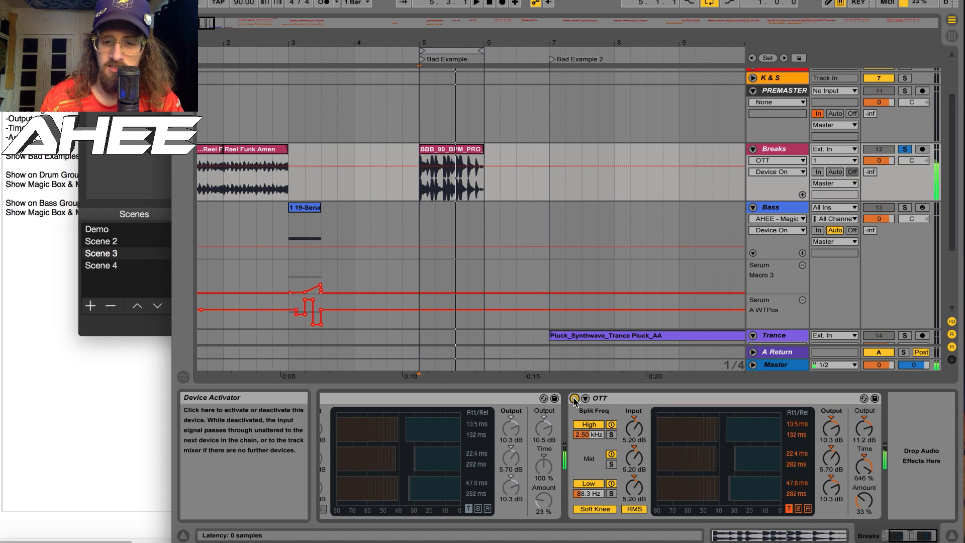
left_click(574, 398)
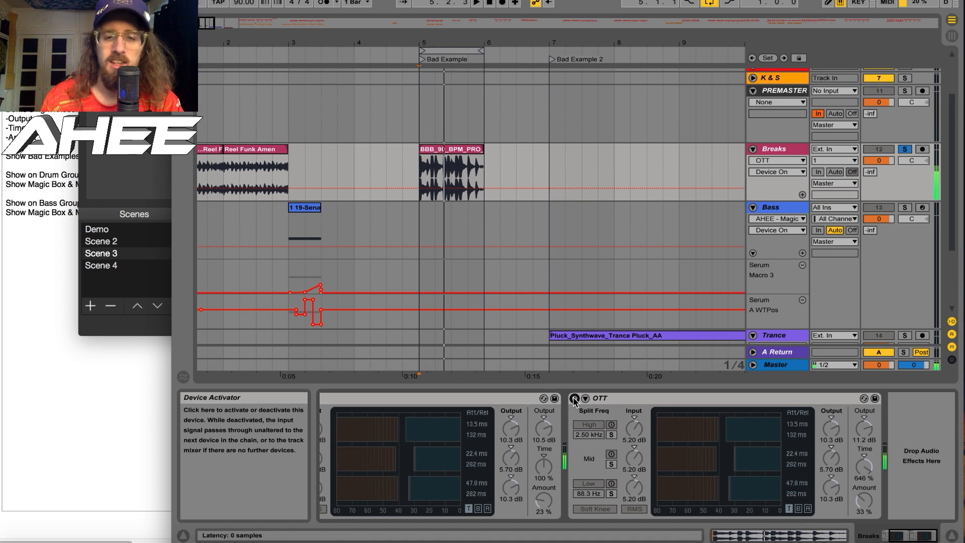
left_click(574, 399)
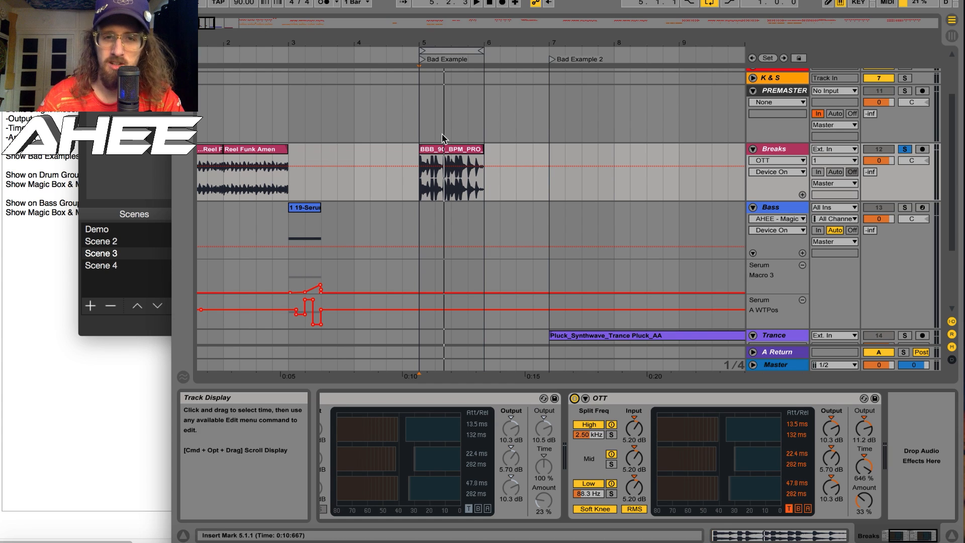
Step: Solo the Trance track and play its Pluck_Synthwave_Trance clip at Bad Example 2 with OTT bypassed
left_click(440, 153)
scroll(491, 191, "down", 4)
left_click(558, 241)
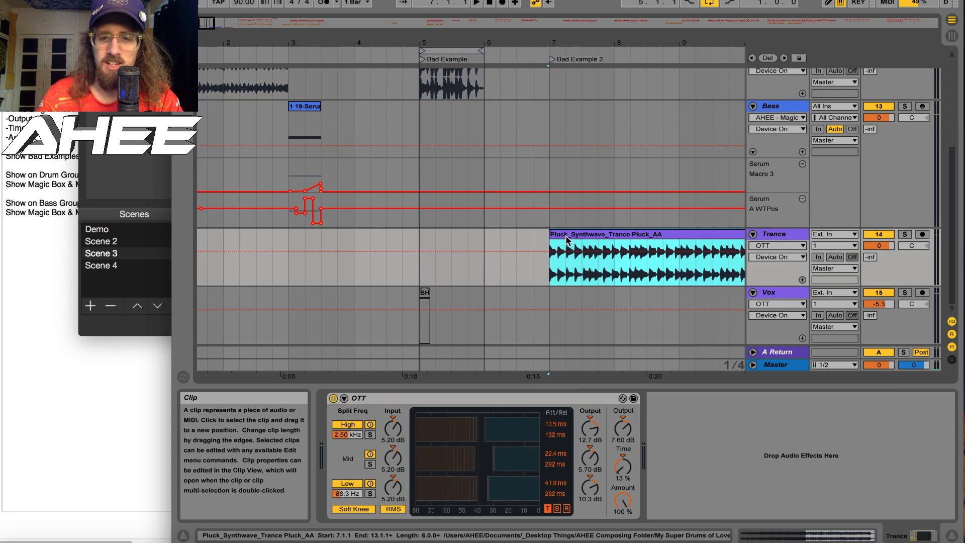
left_click(905, 235)
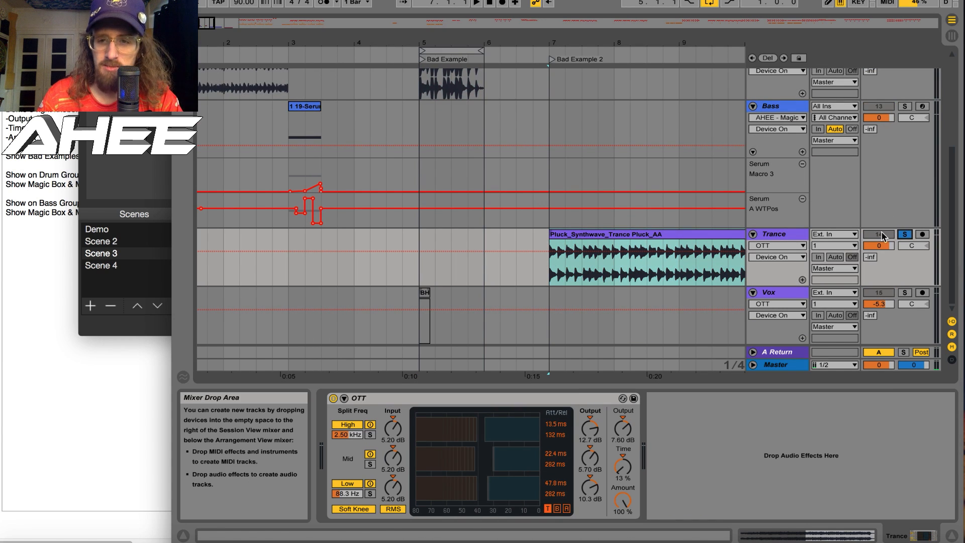
scroll(473, 376, "right", 3)
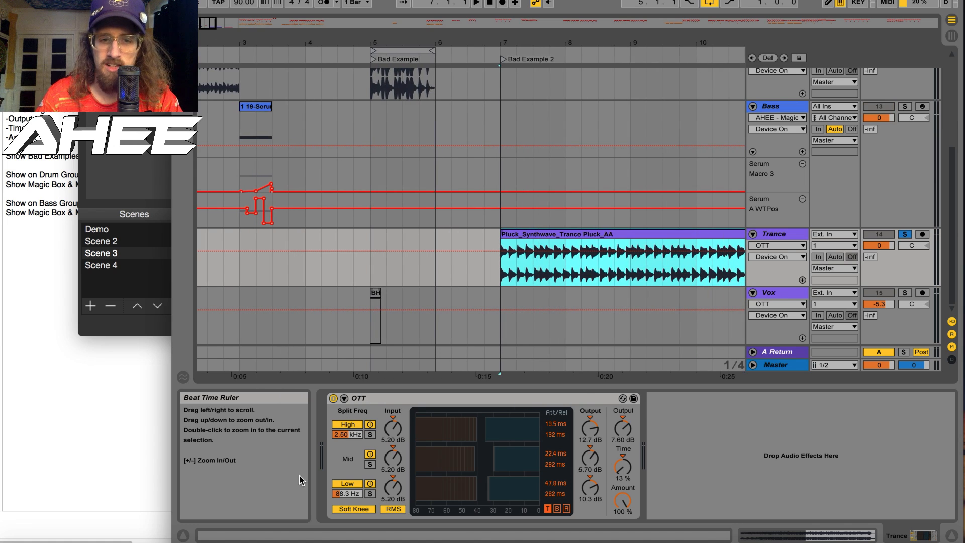
left_click(333, 398)
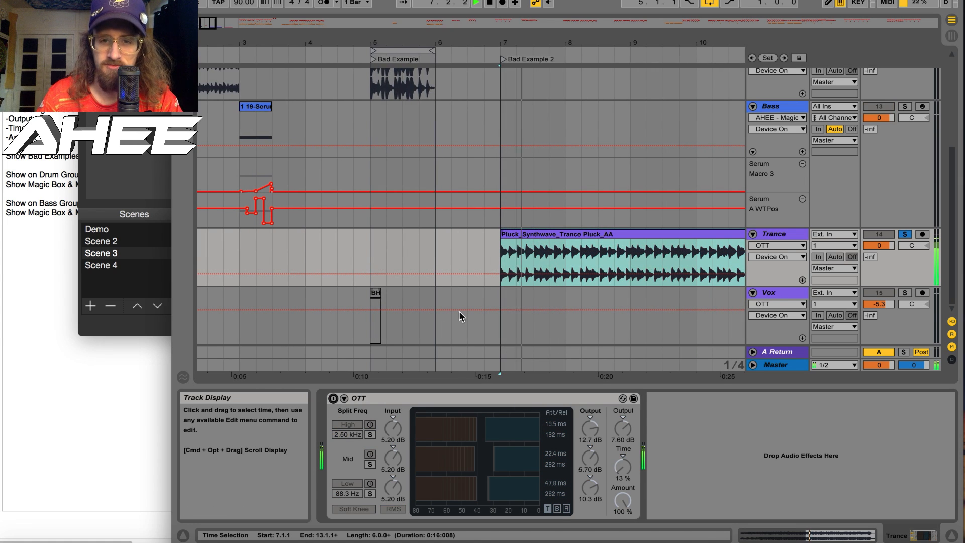
left_click(594, 241)
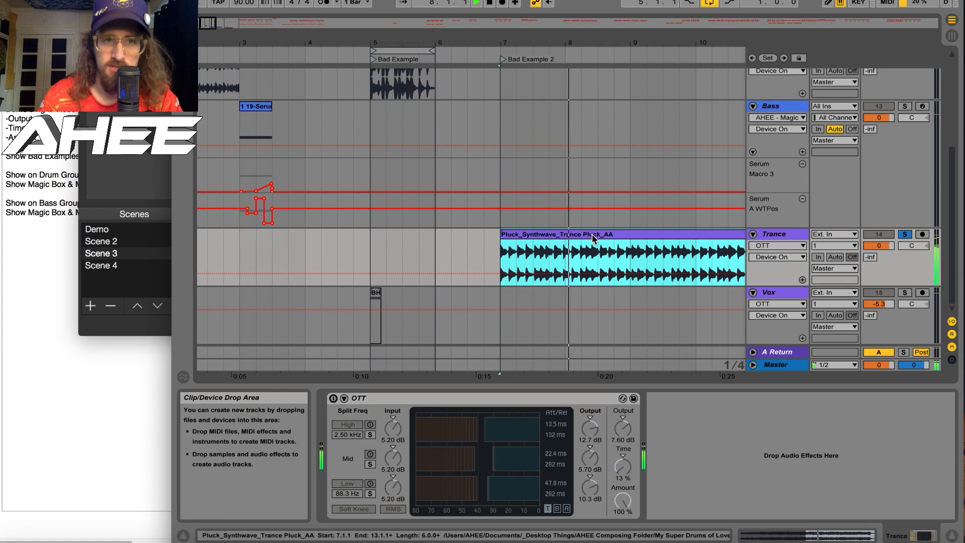
Step: Enable the Trance track's OTT, play the pluck, and set Amount to 44 % and Time to 28 %
left_click(333, 398)
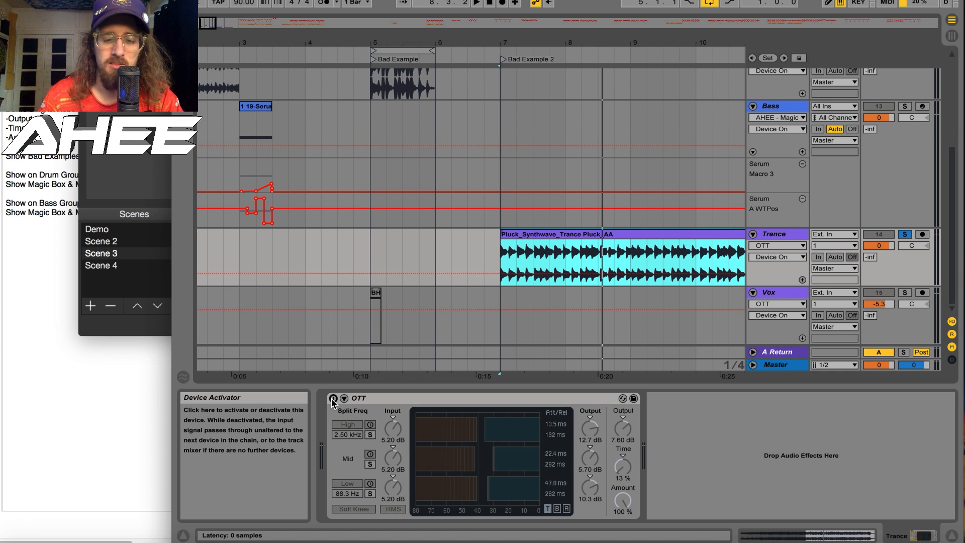
left_click(333, 399)
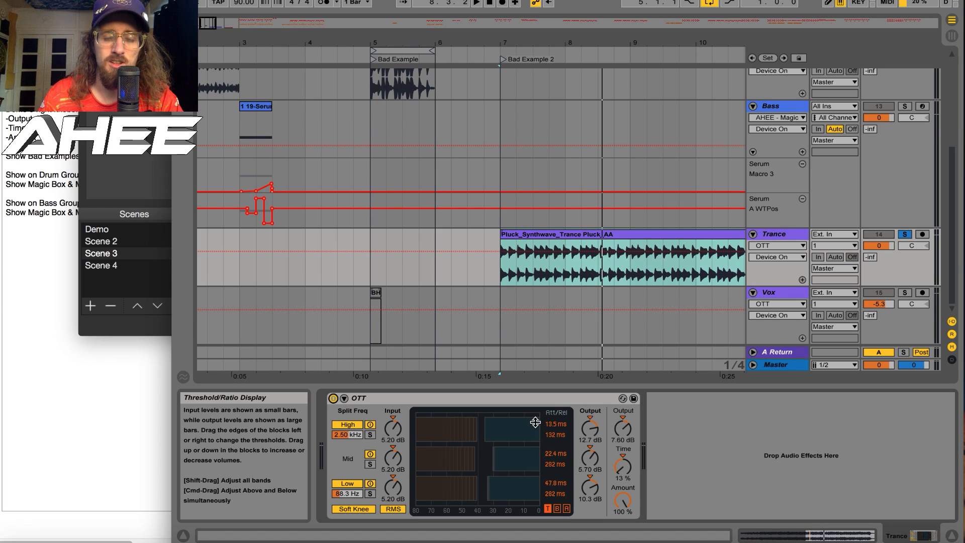
key("space")
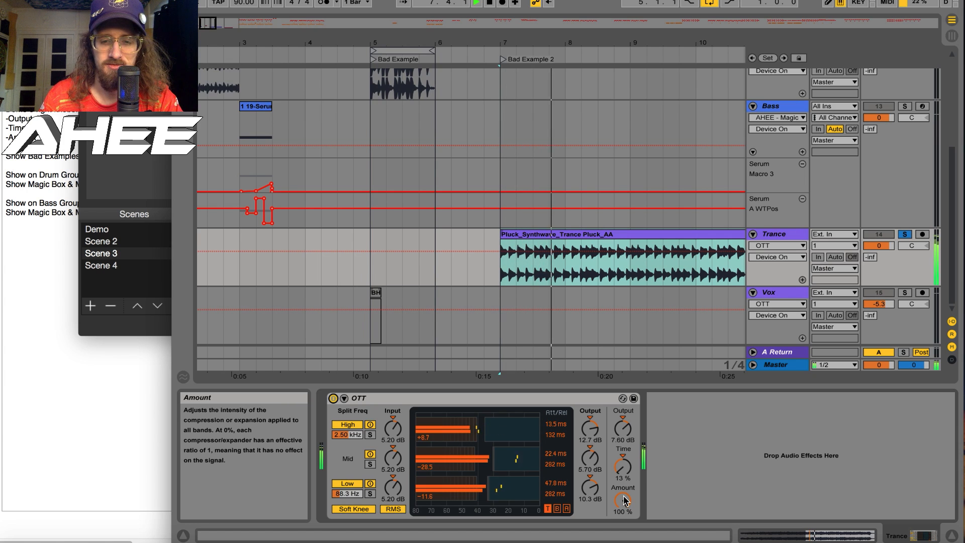
key("space")
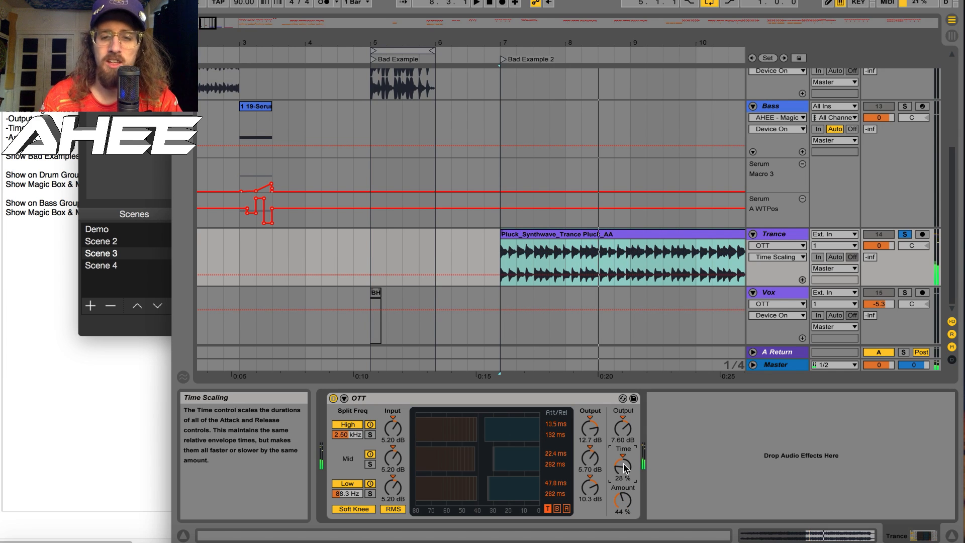
Step: Adjust the Trance track's OTT to 12.5 dB Output, 44 % Time and 23 % Amount while the pluck plays
mouse_move(623, 500)
left_mouse_down()
mouse_move(619, 461)
mouse_move(623, 492)
left_mouse_up()
key("space")
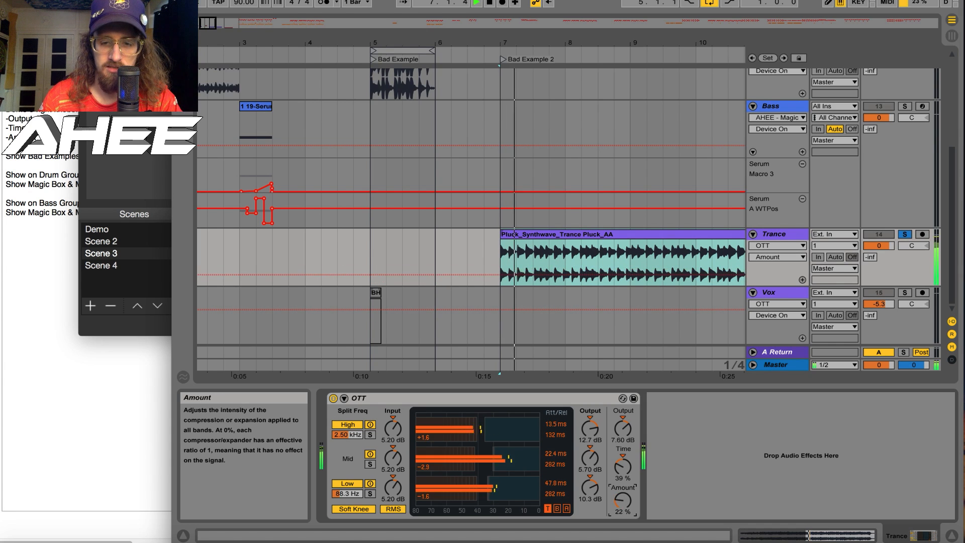
left_click_drag(624, 468, 623, 474)
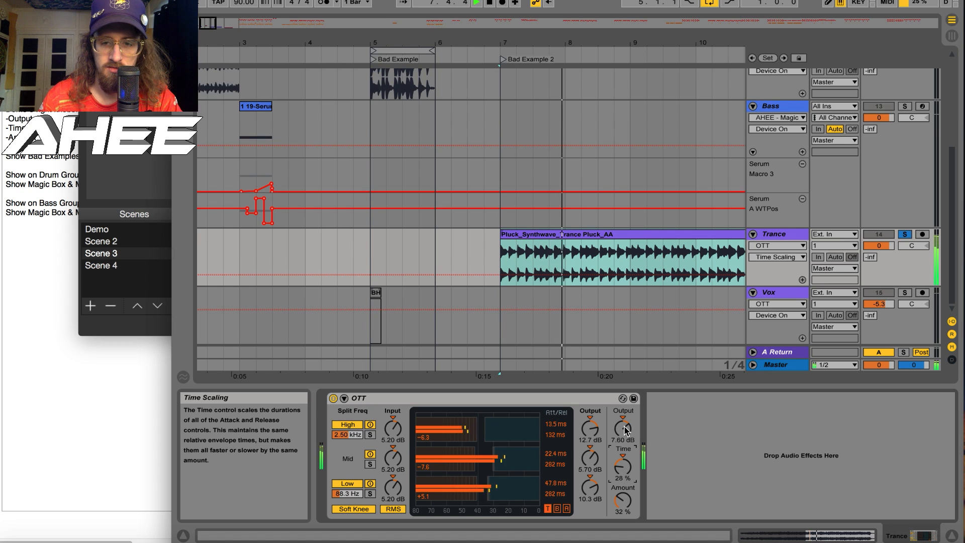
left_click_drag(623, 430, 624, 422)
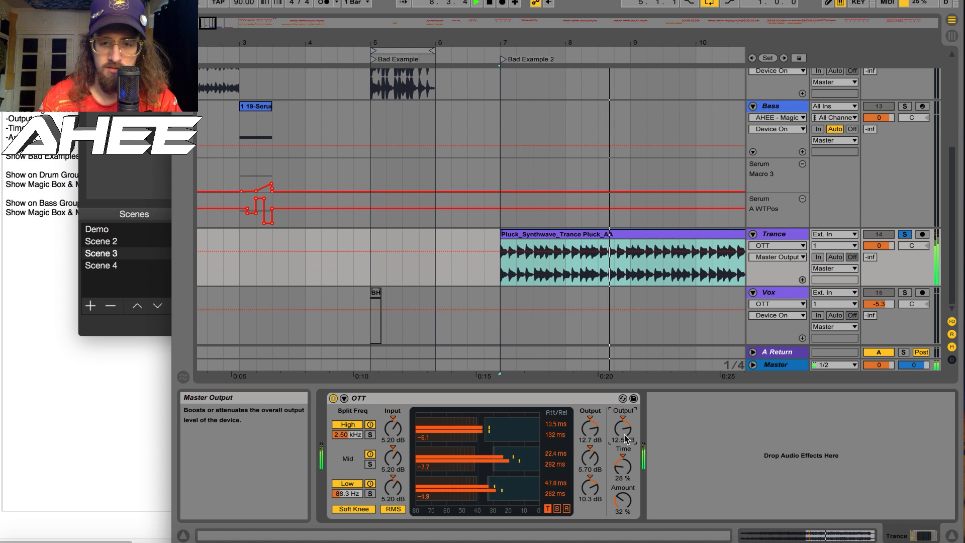
mouse_move(623, 500)
left_mouse_down()
mouse_move(623, 516)
mouse_move(623, 475)
mouse_move(623, 507)
left_mouse_up()
left_click_drag(622, 469, 623, 456)
left_click_drag(622, 501, 623, 499)
Step: Replay the trance pluck from its start and compare it with OTT enabled and bypassed
key("space")
key("space")
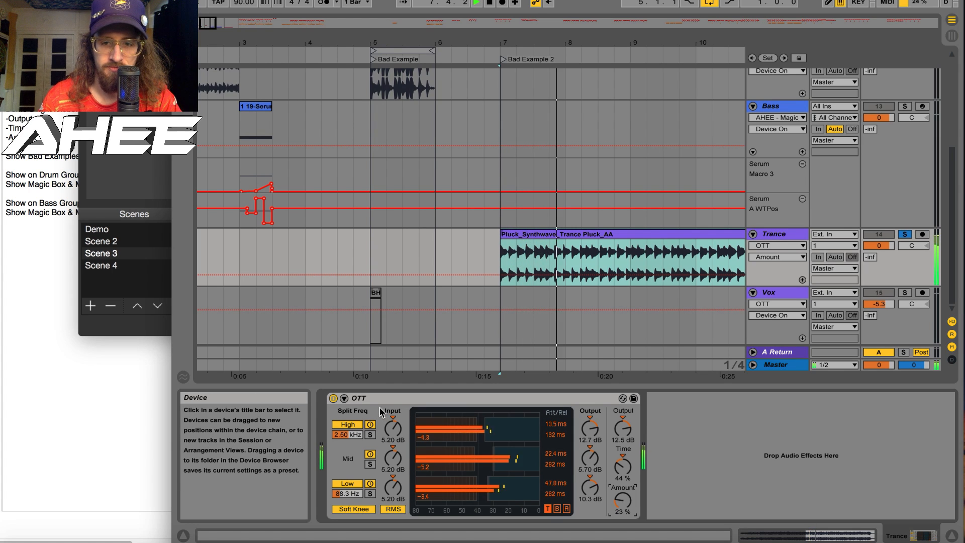
key("space")
left_click(334, 398)
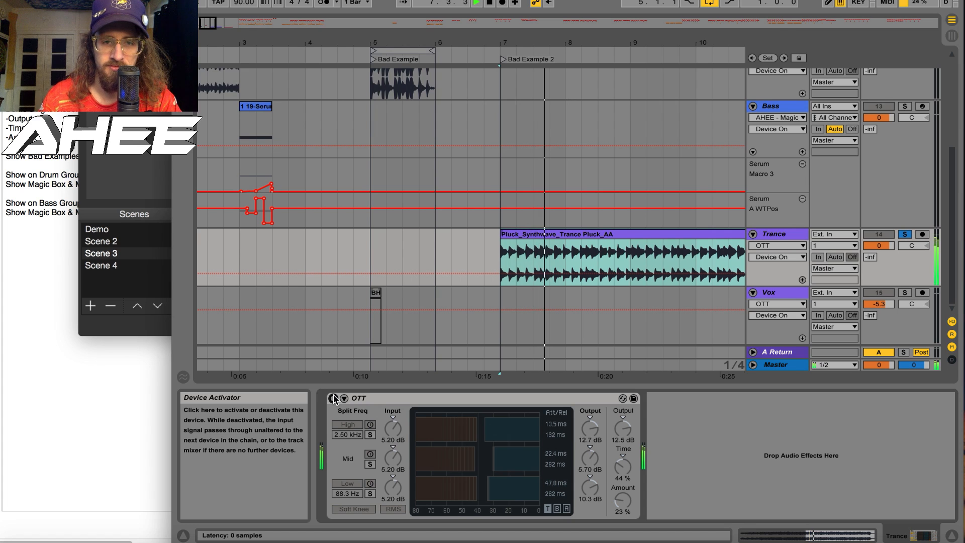
left_click(333, 398)
Step: Set the Trance track's OTT Amount to 17 %, bypass the device and replay the pluck from its start
left_click_drag(622, 499, 622, 507)
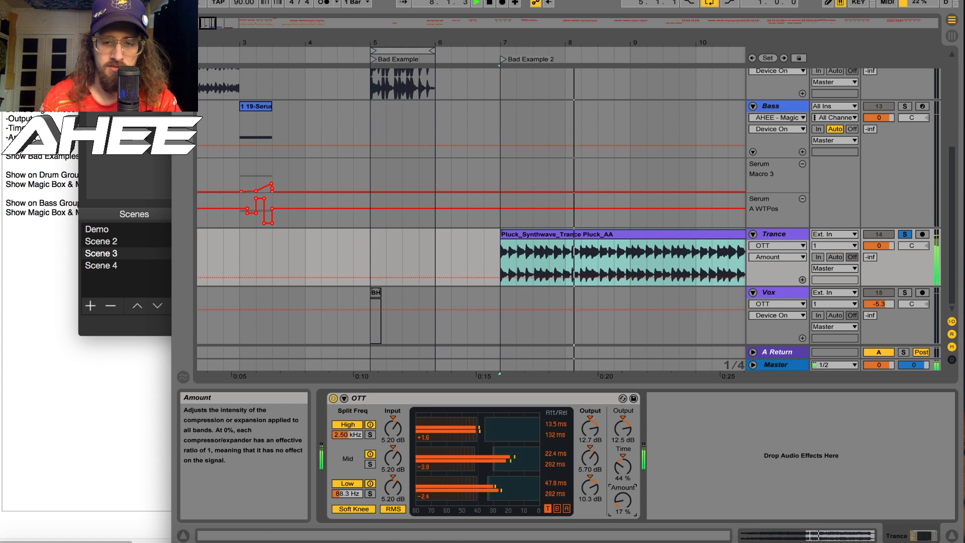
left_click(334, 398)
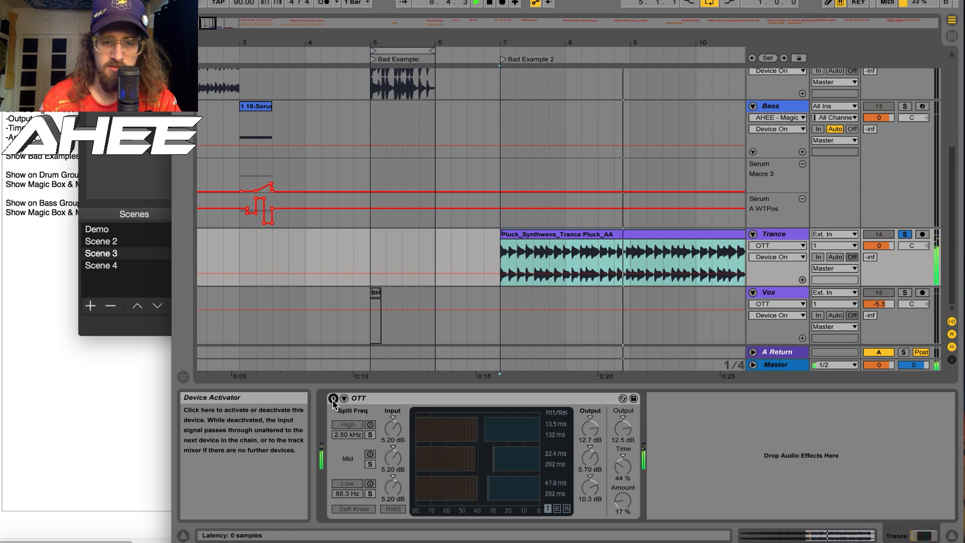
key("space")
key("space")
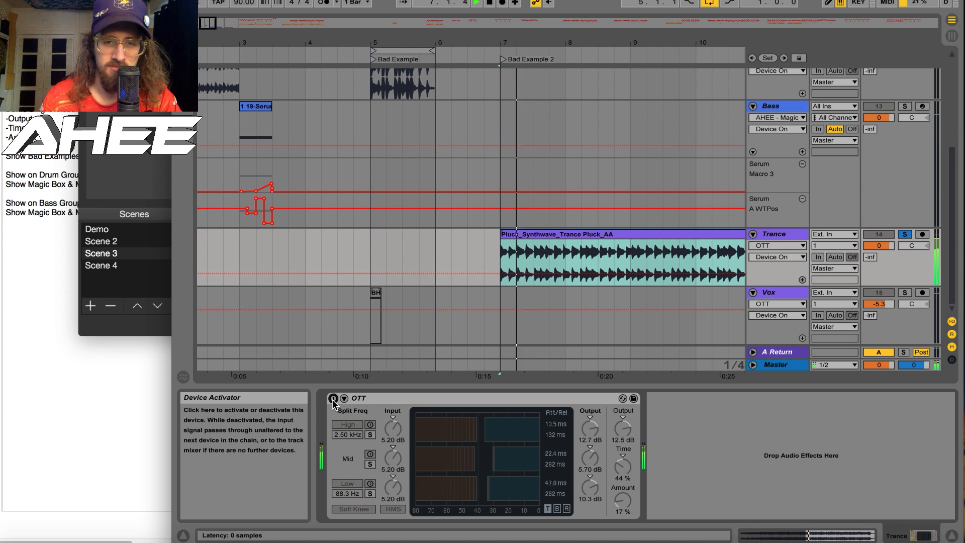
Step: Replay the trance pluck from its start with OTT enabled, stop playback and bypass OTT again
key("space")
left_click(334, 398)
key("space")
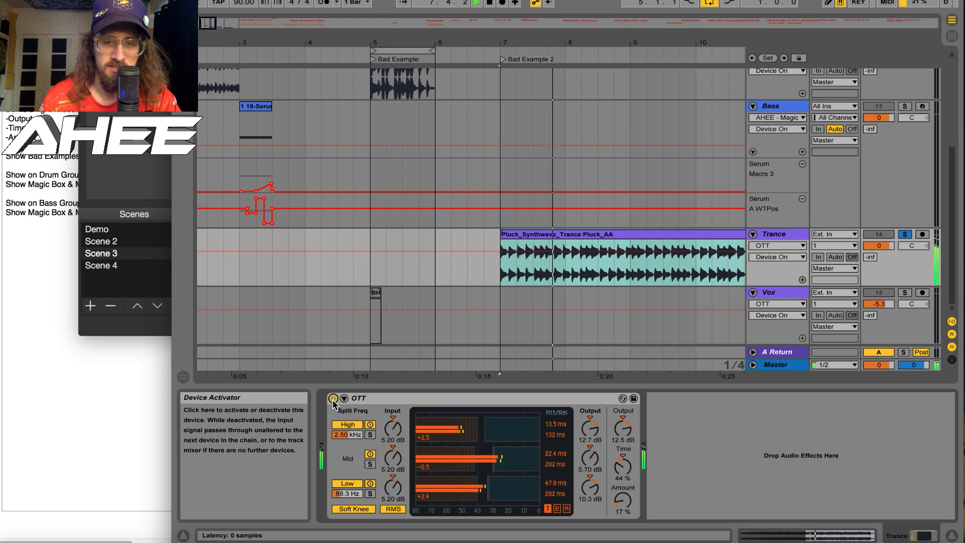
key("space")
left_click(333, 400)
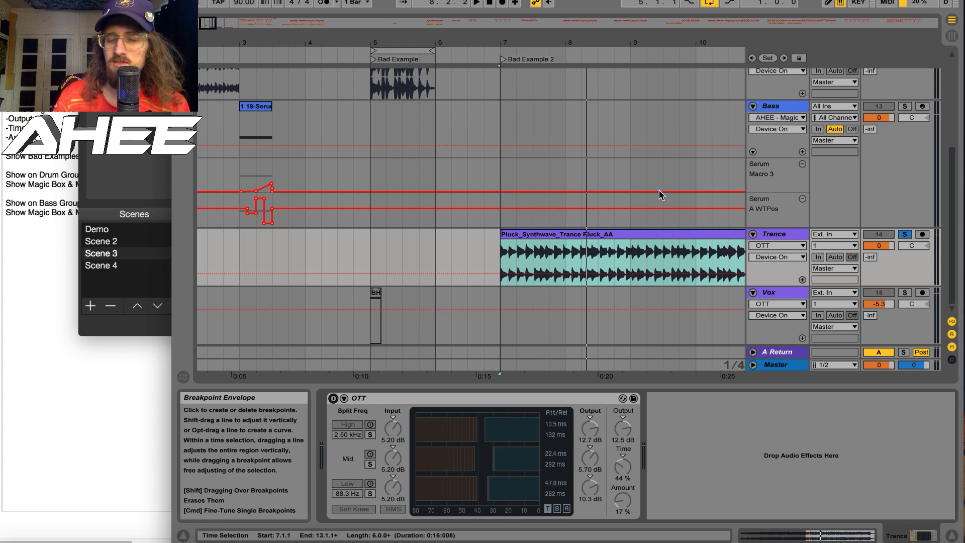
Step: Unsolo the Trance track, select the Ash Vox clip at the Bad 3 locator and solo the Vox track
left_click(905, 234)
scroll(473, 203, "down", 4)
scroll(472, 203, "up", 4)
scroll(474, 203, "down", 5)
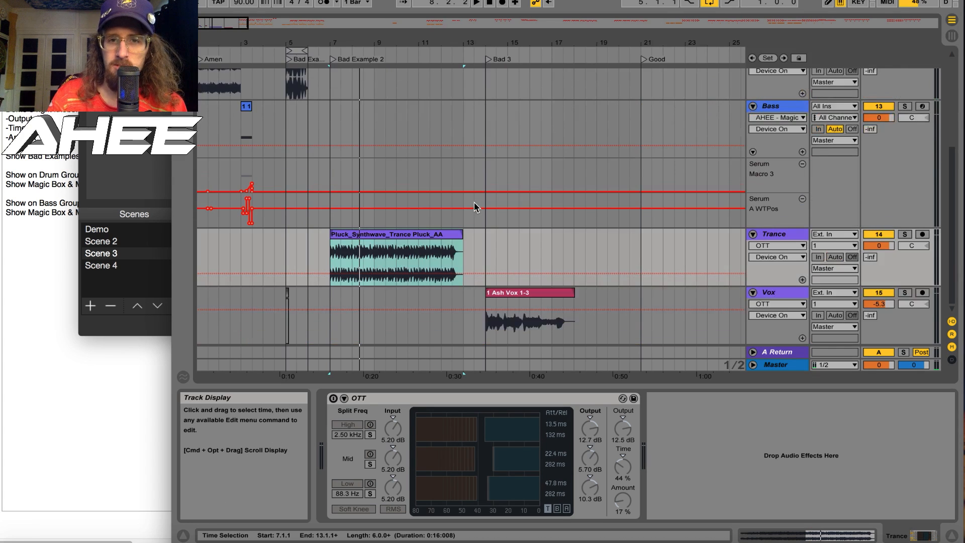
left_click(511, 329)
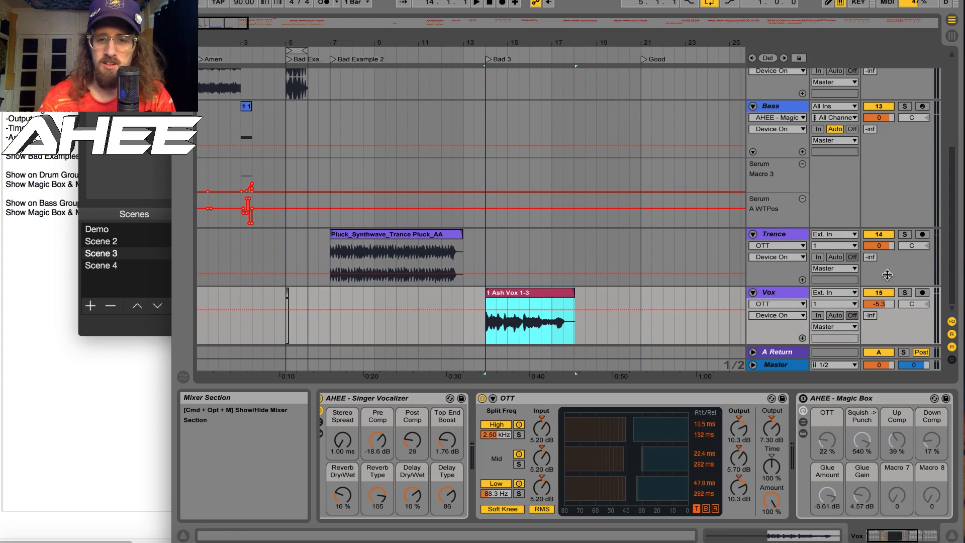
left_click(904, 292)
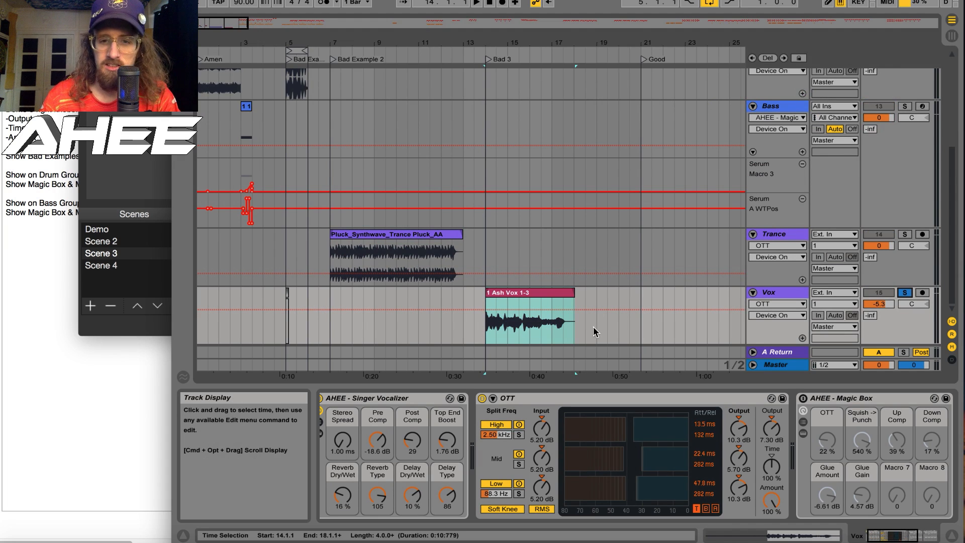
Step: Bypass the Vox track's OTT and play the Ash Vox clip from its start
left_click(481, 399)
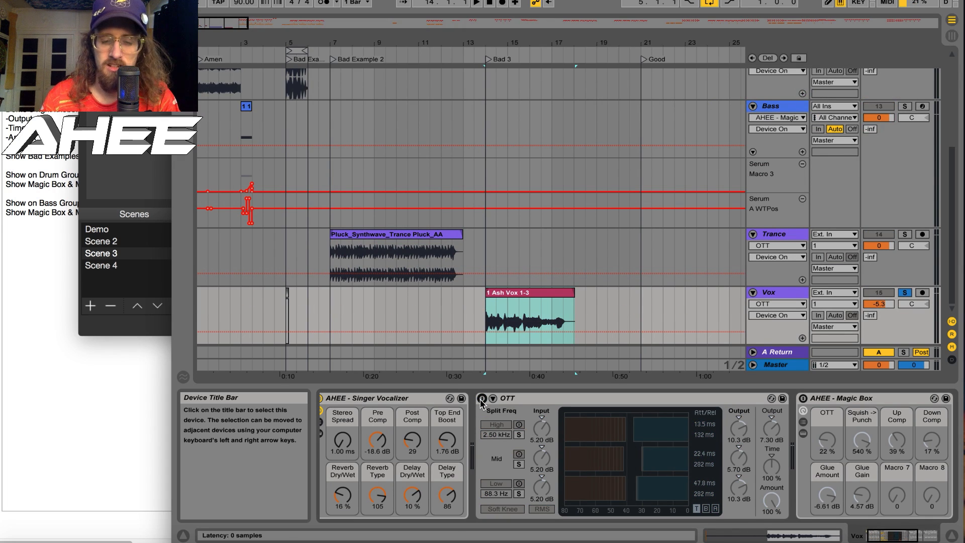
left_click(515, 316)
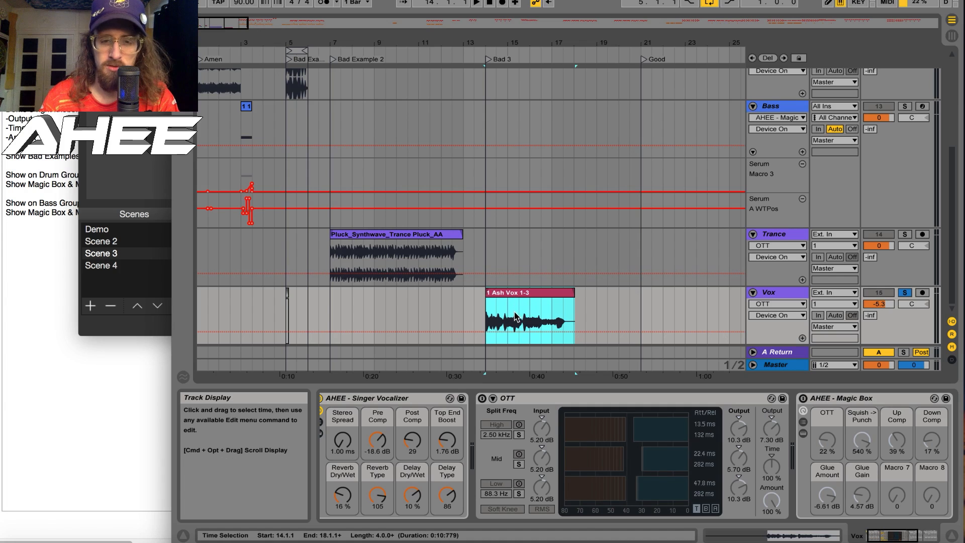
key("space")
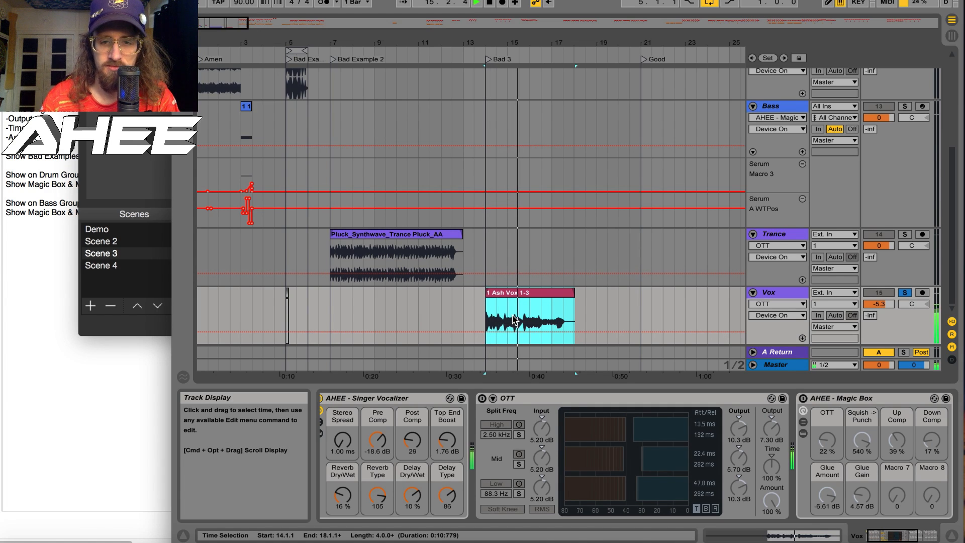
key("space")
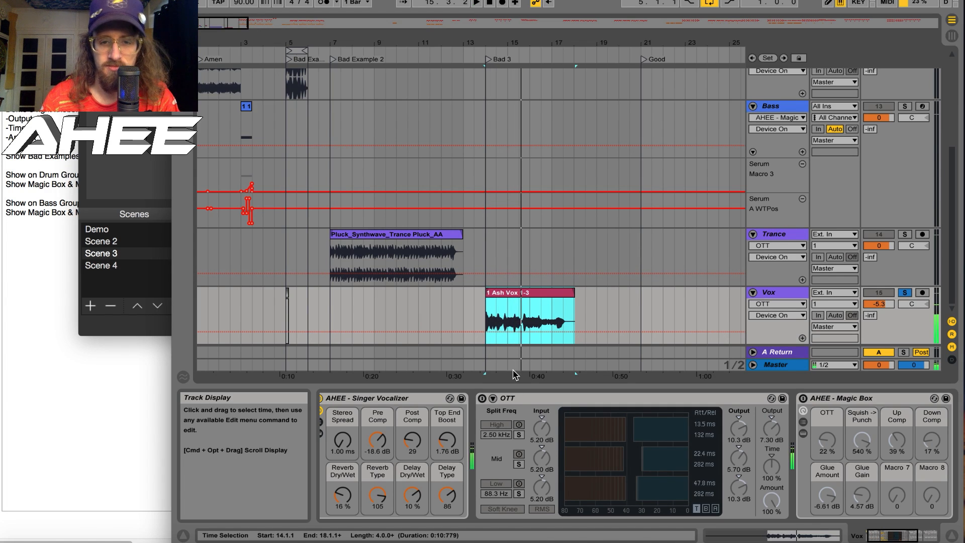
Step: Replay the vocal with the Vox track's OTT enabled, stop playback and bypass the device again
left_click(482, 399)
key("space")
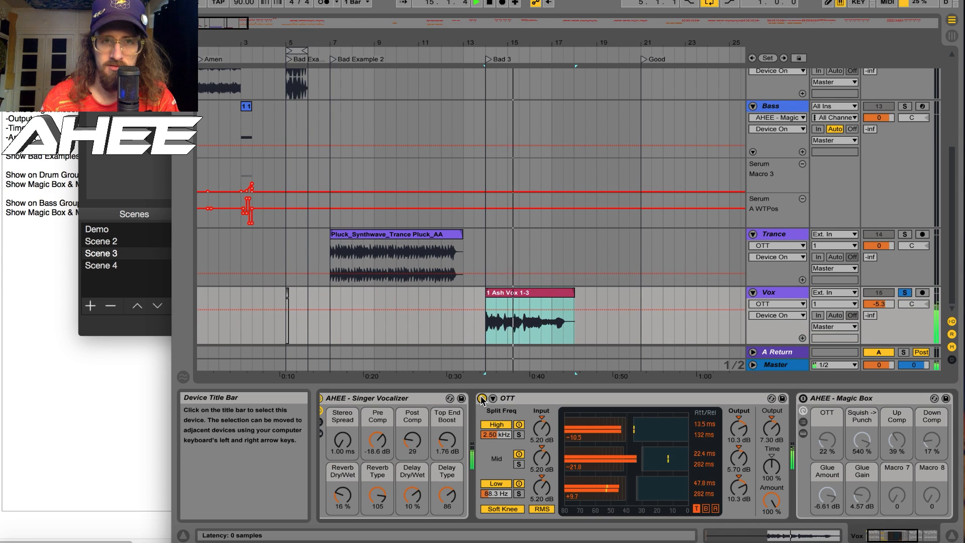
key("space")
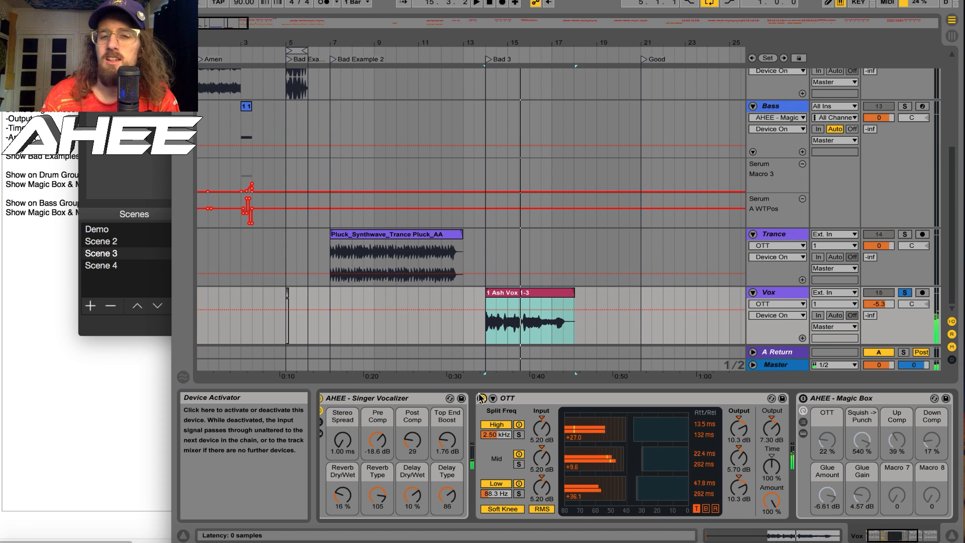
left_click(482, 398)
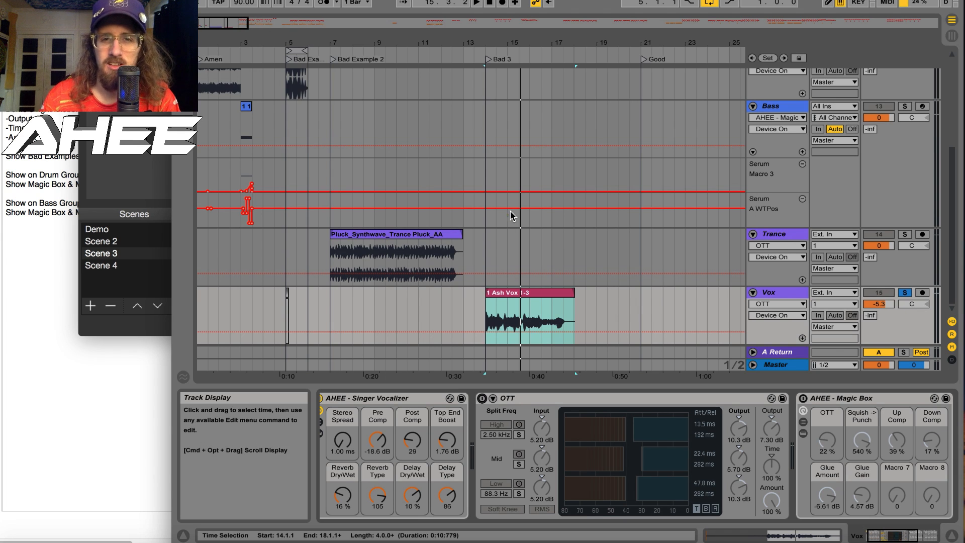
Step: Enable the Vox track's Magic Box w_ 2 Knobs rack, play the vocal and raise Amount from 0 to 127
left_click_drag(502, 41, 516, 188)
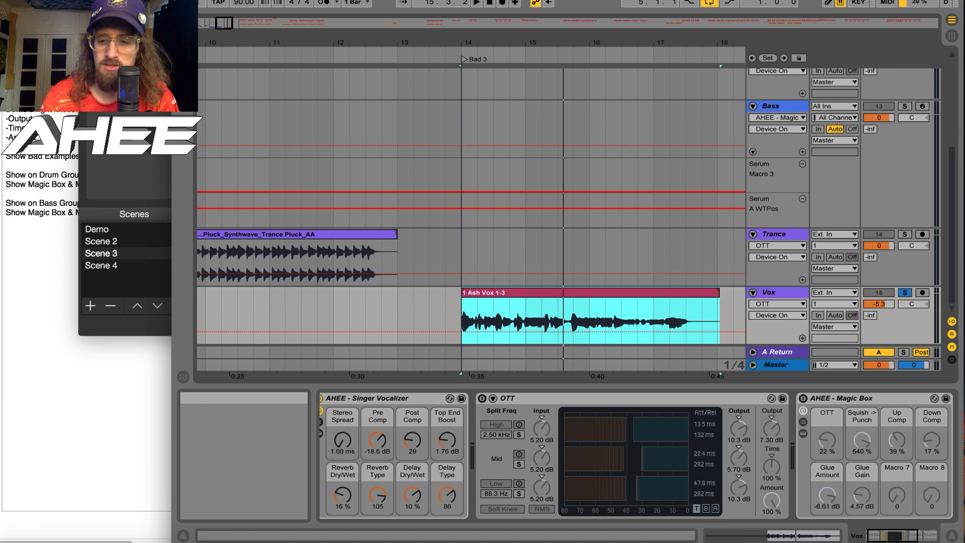
left_click_drag(896, 535, 925, 536)
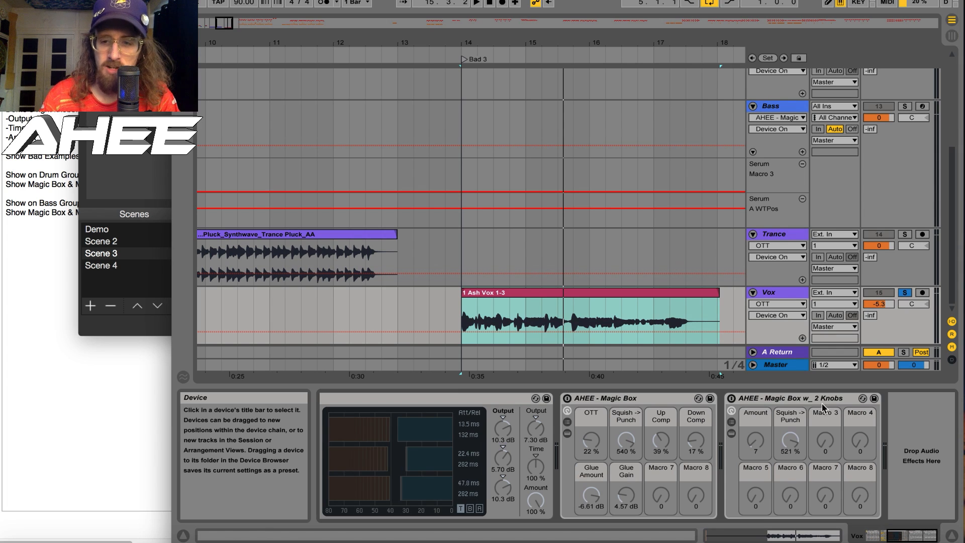
left_click_drag(755, 441, 756, 463)
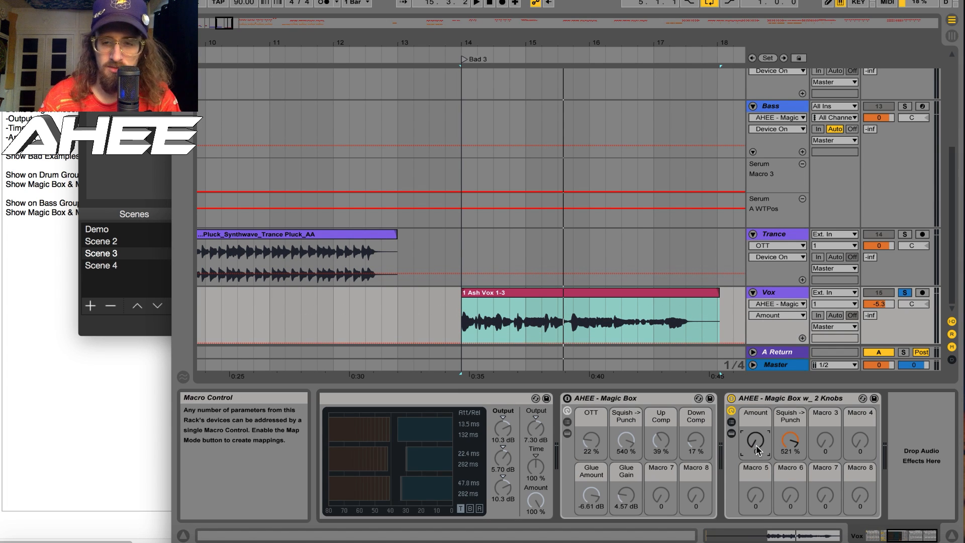
key("space")
left_click_drag(756, 445, 756, 398)
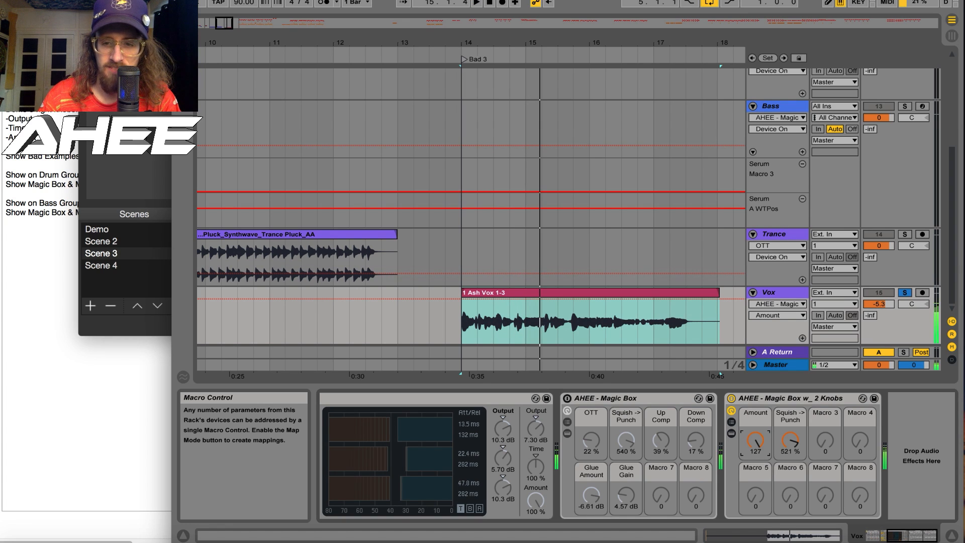
Step: Lower the two-knob Magic Box rack's Amount to 9 and replay the vocal from its start
left_click_drag(755, 441, 755, 495)
left_click_drag(755, 441, 756, 439)
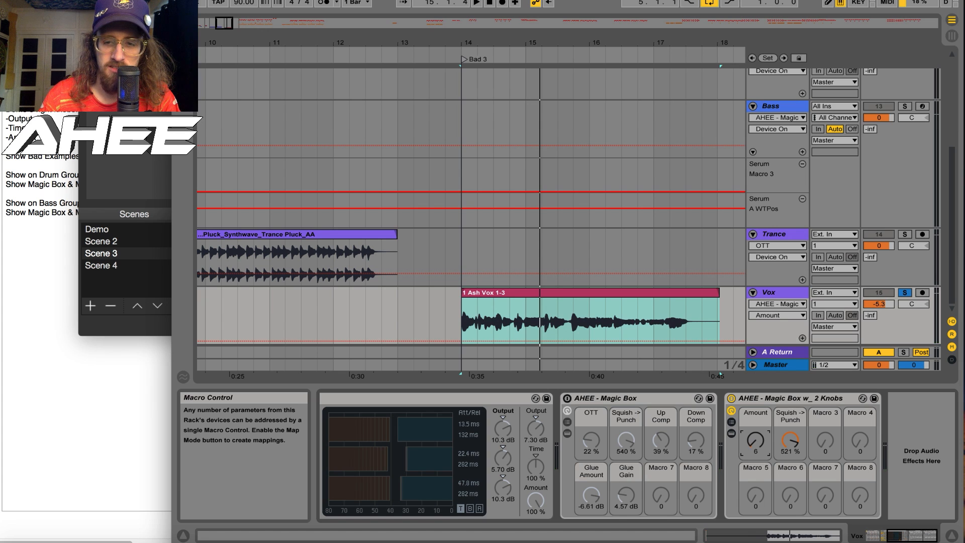
key("space")
left_click_drag(759, 446, 761, 451)
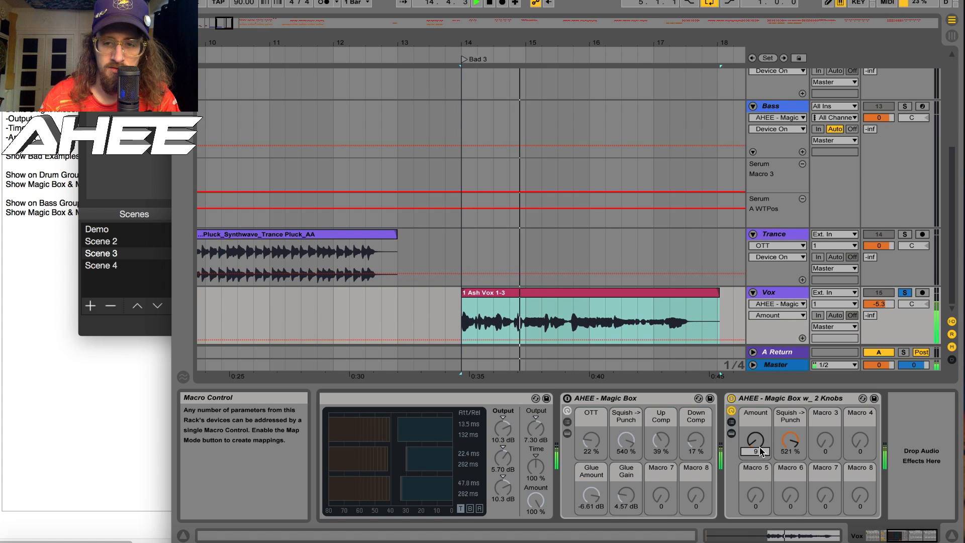
Step: Compare the vocal with the two-knob Magic Box rack enabled and bypassed, leaving the rack off and playback stopped
left_click(732, 398)
left_click(731, 399)
key("space")
key("space")
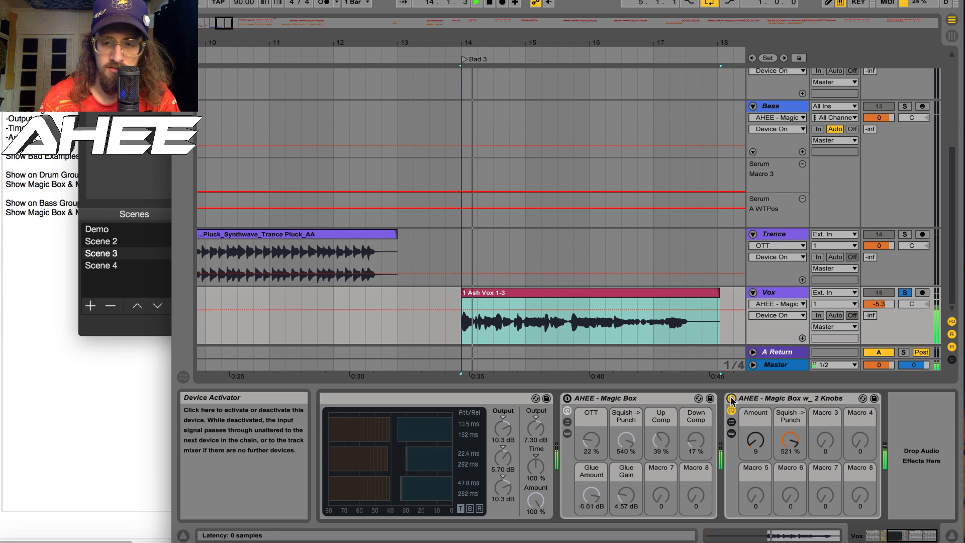
key("space")
Step: Place the insert mark at the Good locator, bar 21
left_click_drag(562, 43, 486, 26)
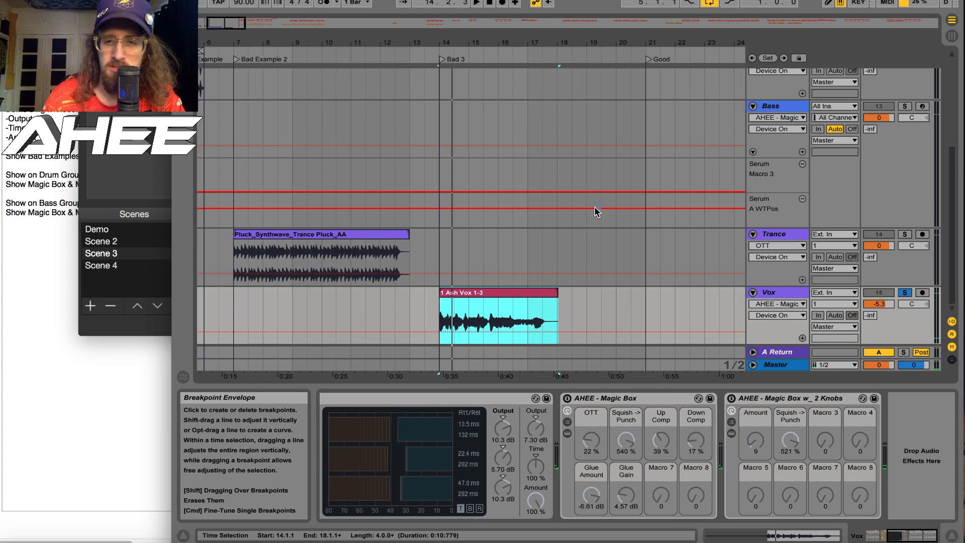
left_click(646, 294)
left_click_drag(653, 39, 611, 40)
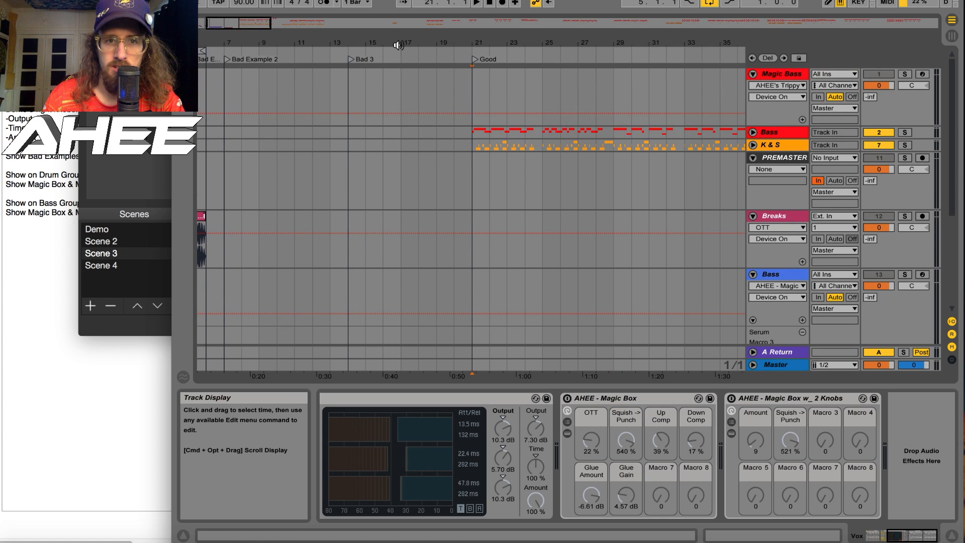
Step: Unfold the K & S drum group and solo it
left_click(481, 149)
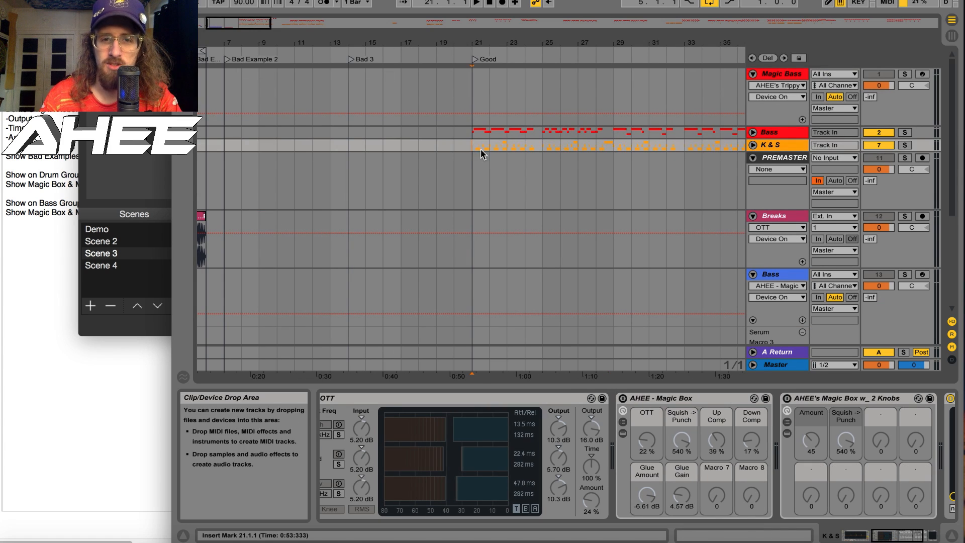
left_click(753, 145)
left_click(779, 151)
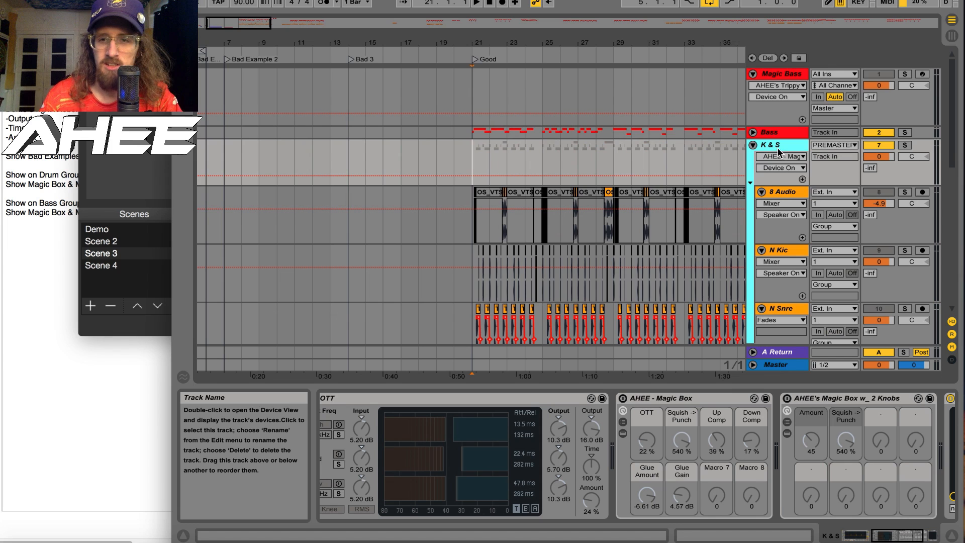
left_click(905, 145)
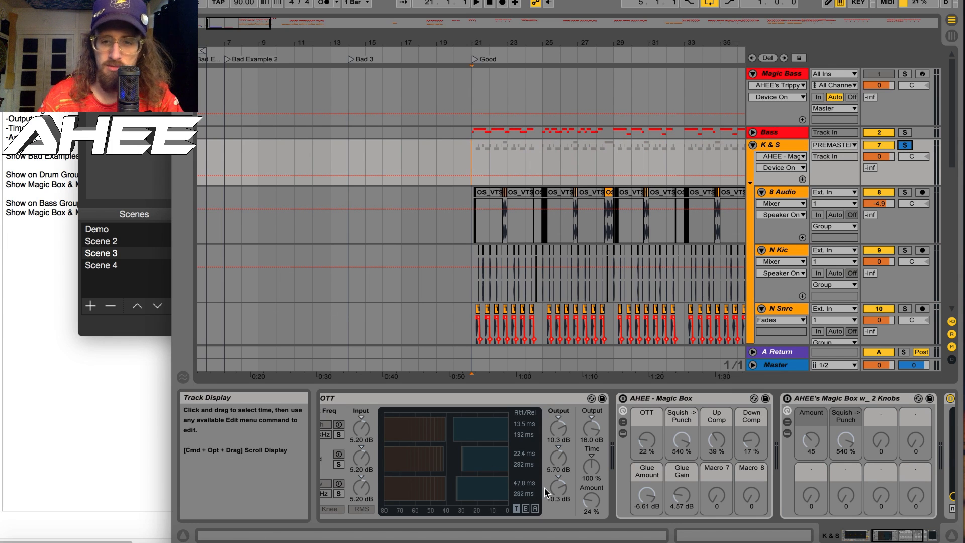
Step: Play the K & S drums from bar 21 with the group's OTT bypassed
scroll(852, 514, "left", 5)
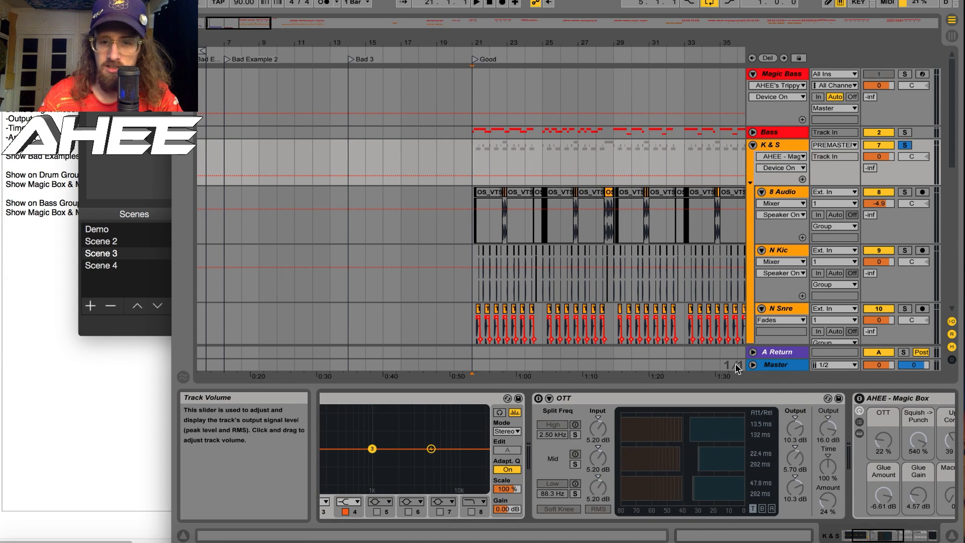
key("space")
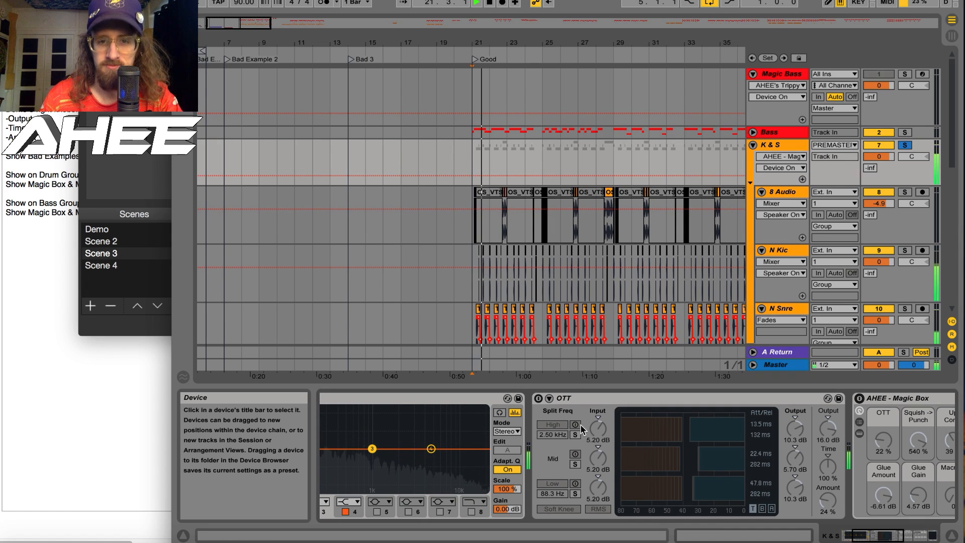
left_click_drag(483, 46, 459, 119)
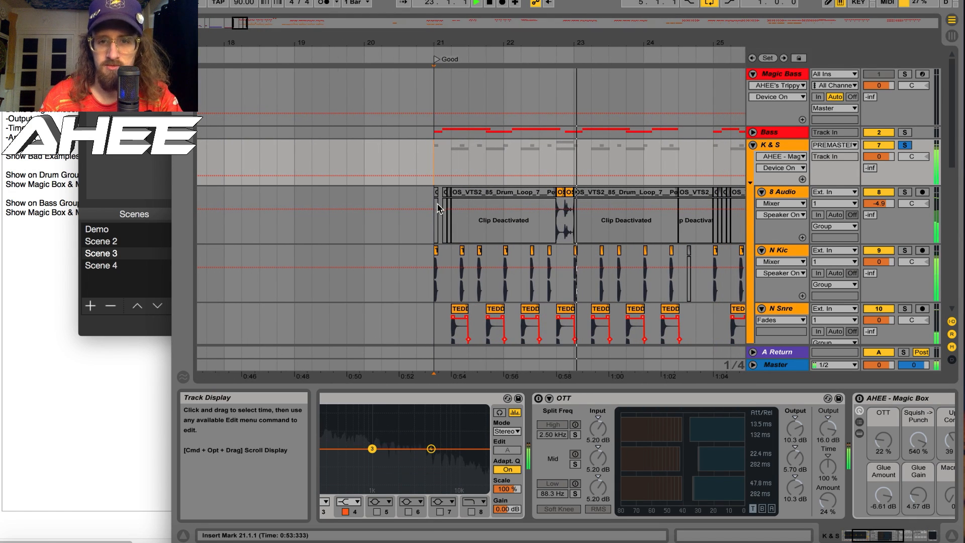
key("space")
scroll(628, 226, "down", 3)
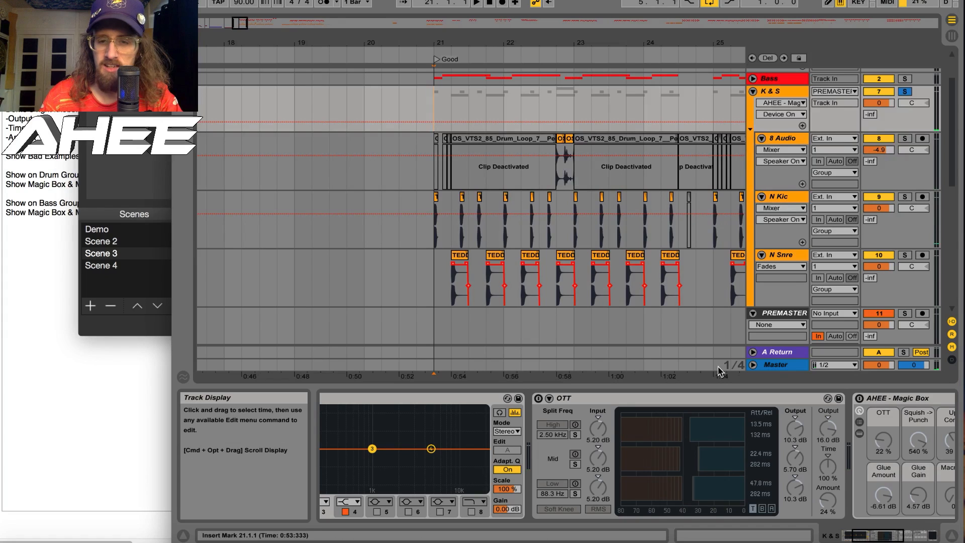
Step: Enable OTT on the K & S group and set its Amount to 65 % while the drums play
left_click(539, 398)
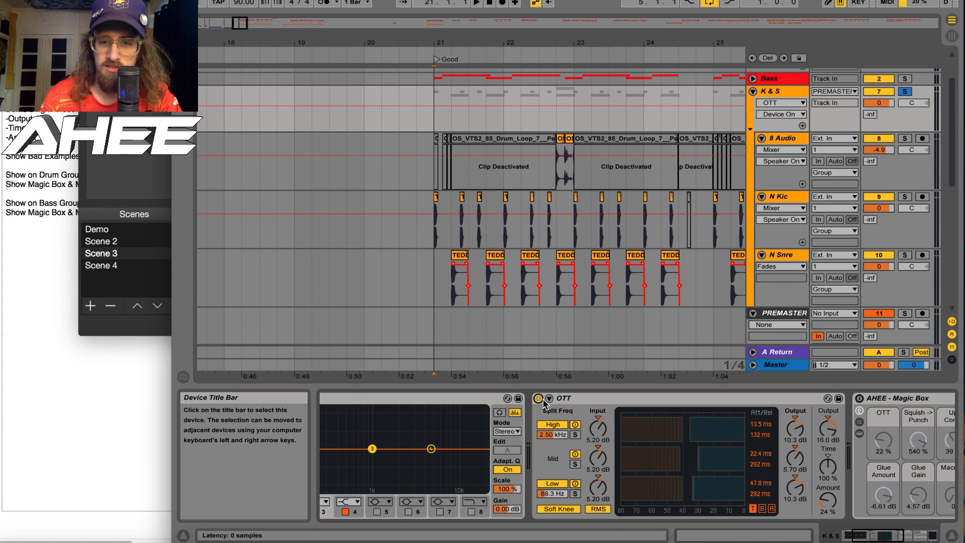
key("space")
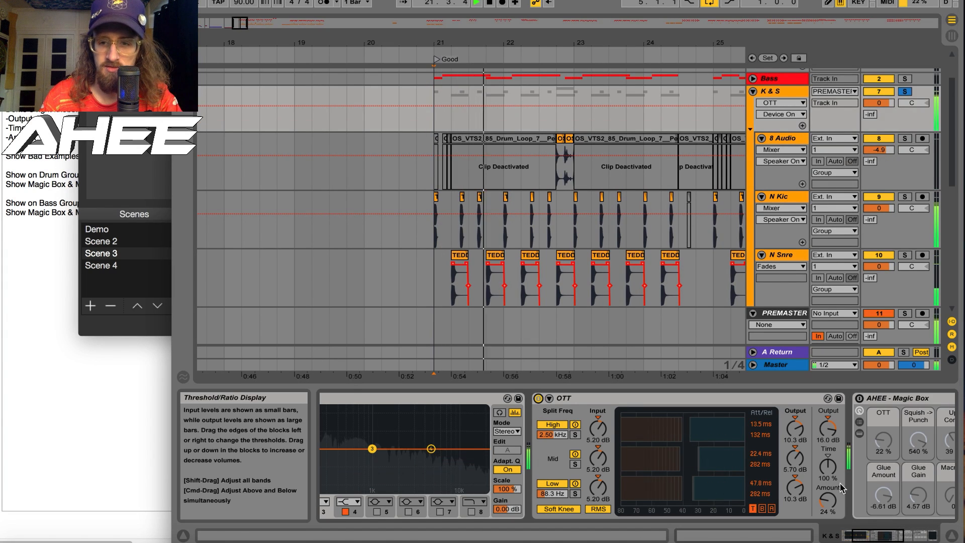
left_click_drag(828, 500, 821, 475)
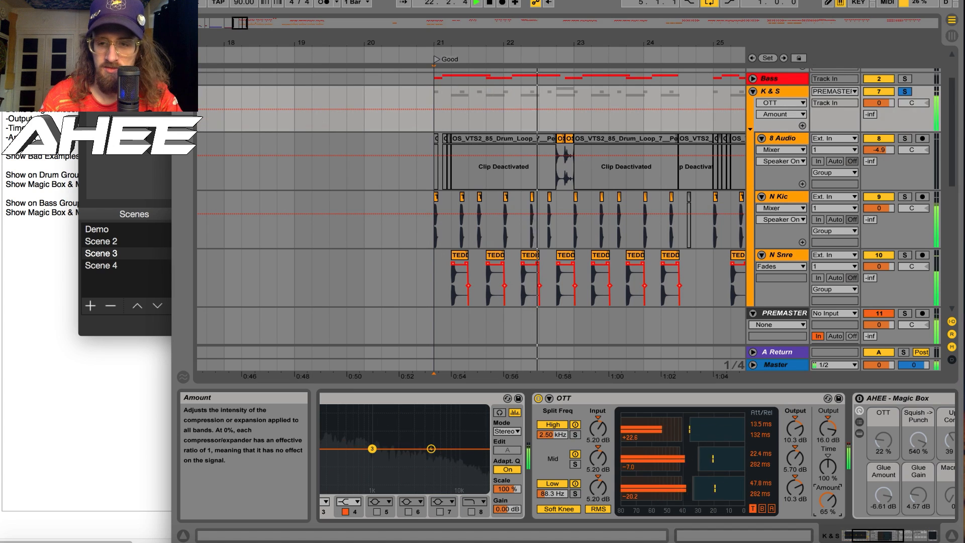
key("space")
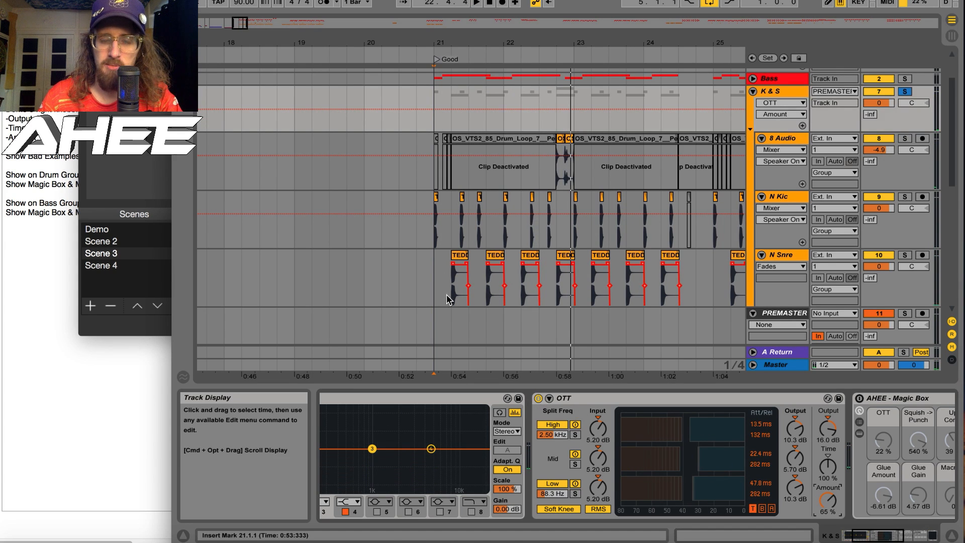
Step: Bypass the K & S group's OTT and compare the drums with the AHEE - Magic Box rack enabled and bypassed
left_click(537, 400)
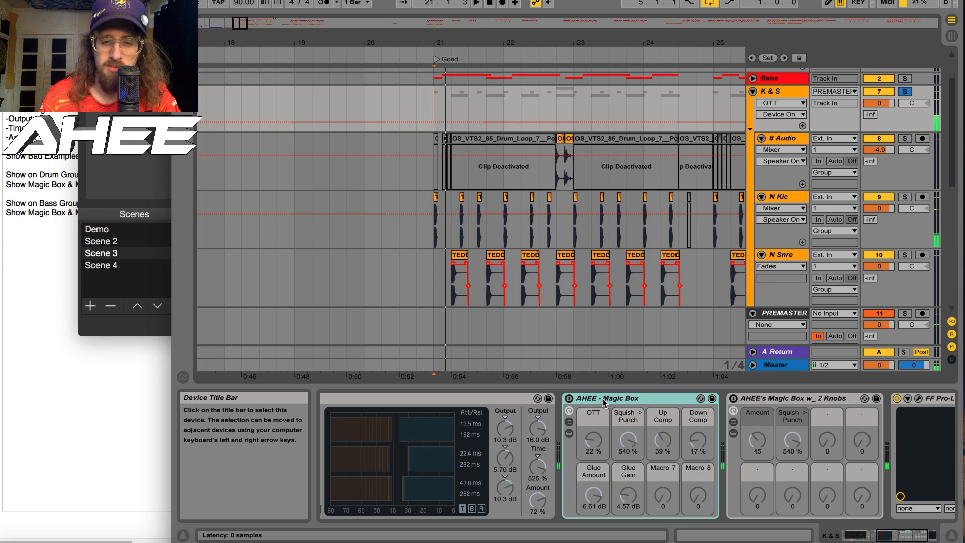
left_click(625, 397)
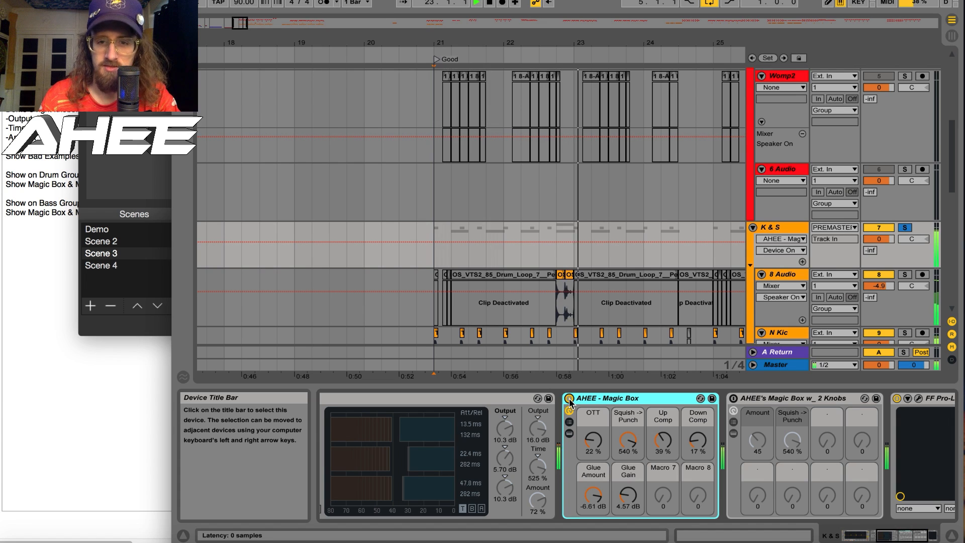
left_click(569, 399)
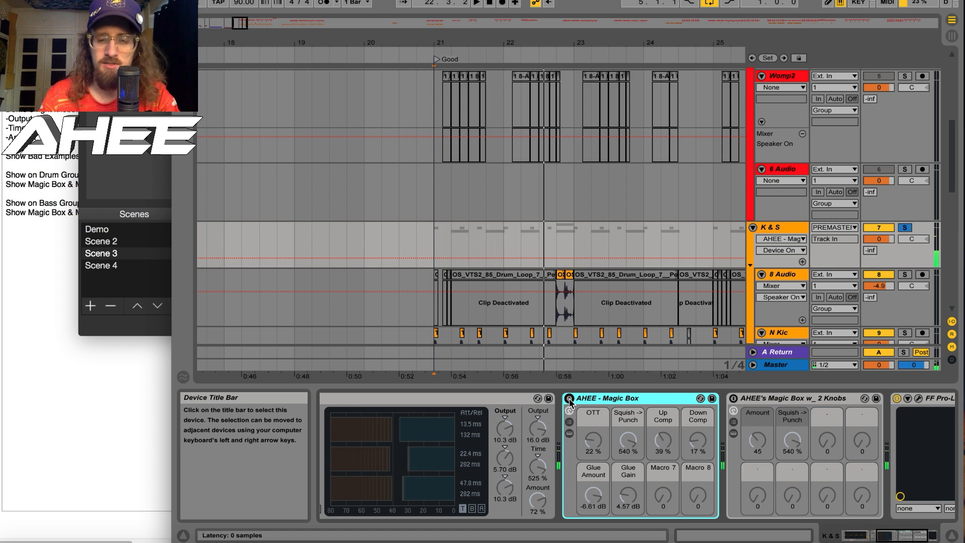
Step: Play the K & S drums with the AHEE - Magic Box rack enabled, bypass the rack and unsolo the group
left_click(569, 399)
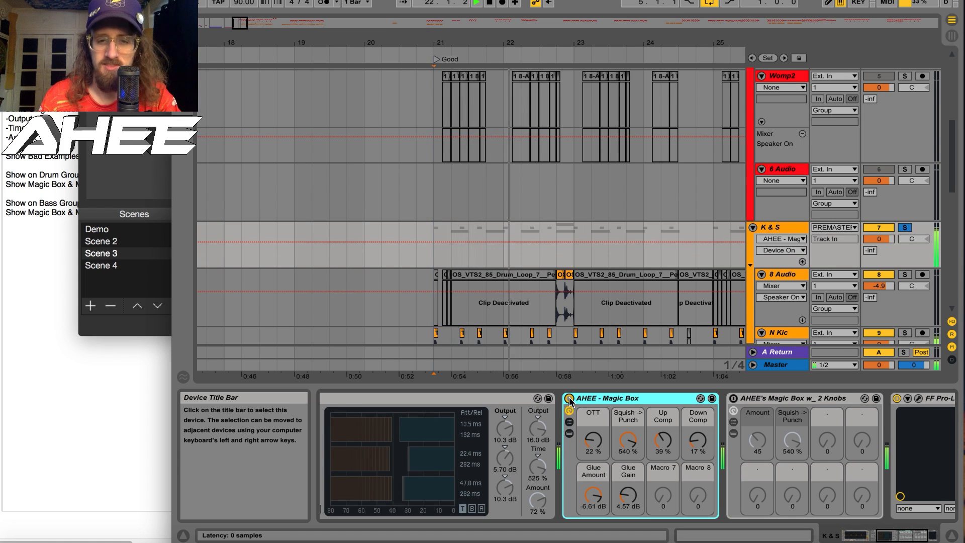
key("space")
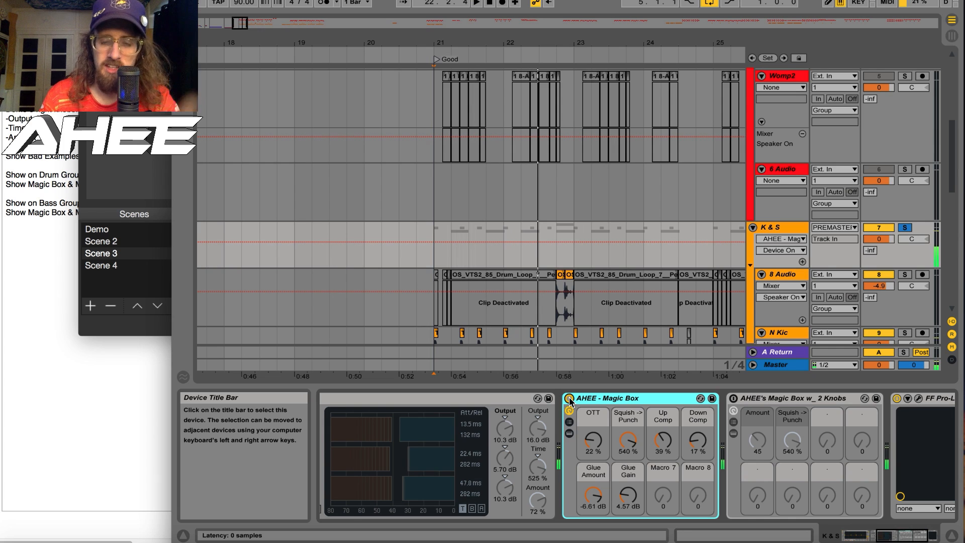
left_click(569, 399)
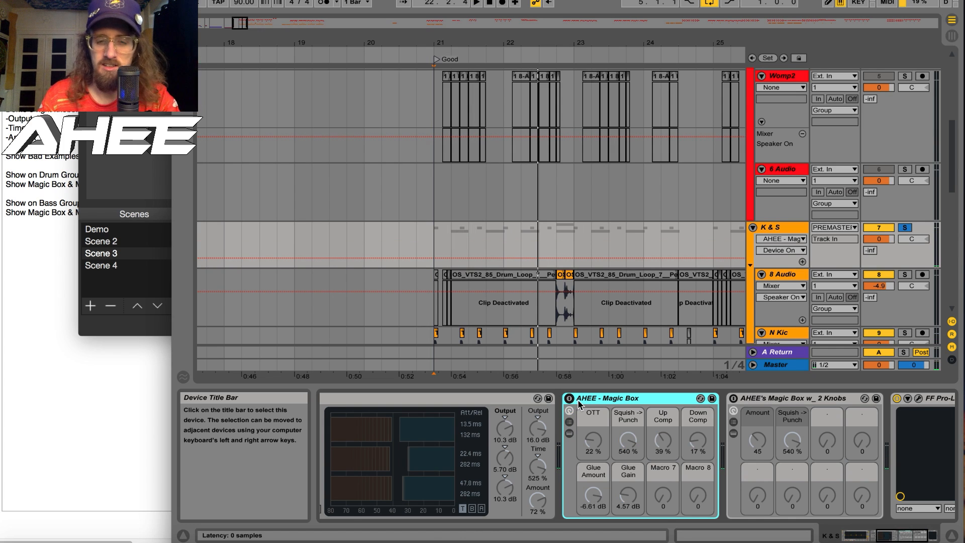
left_click(905, 227)
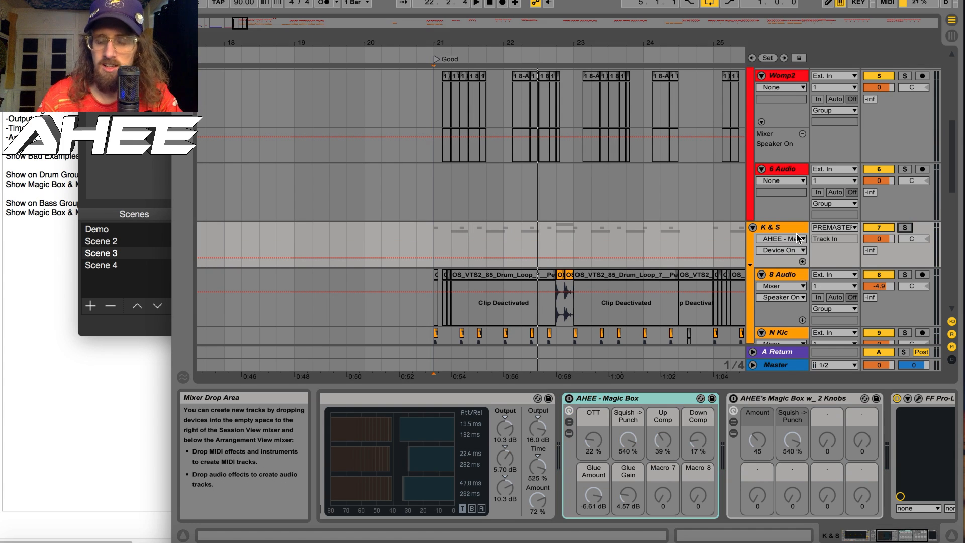
Step: Solo the Bass group and play it from bar 21 with its AHEE - Magic Box bypassed
scroll(797, 238, "down", 5)
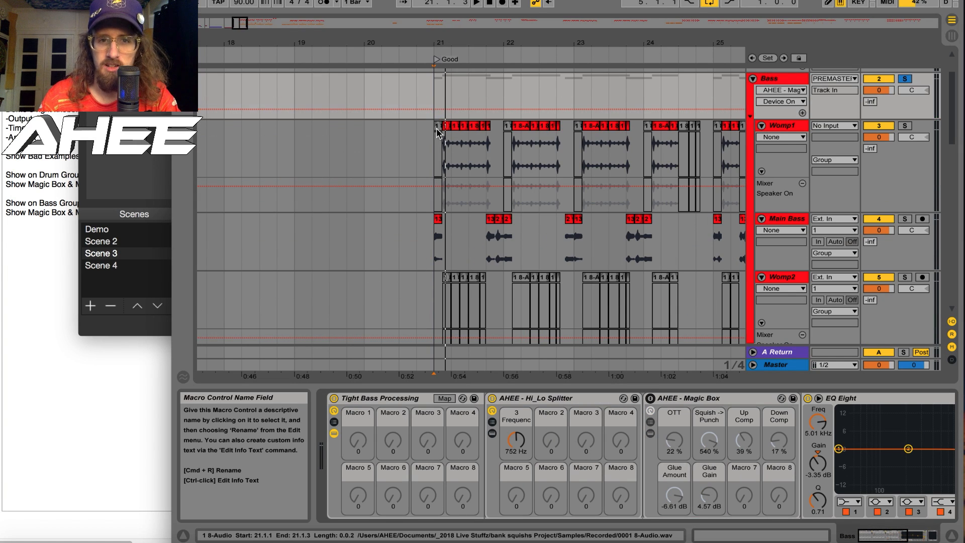
left_click(437, 133)
key("space")
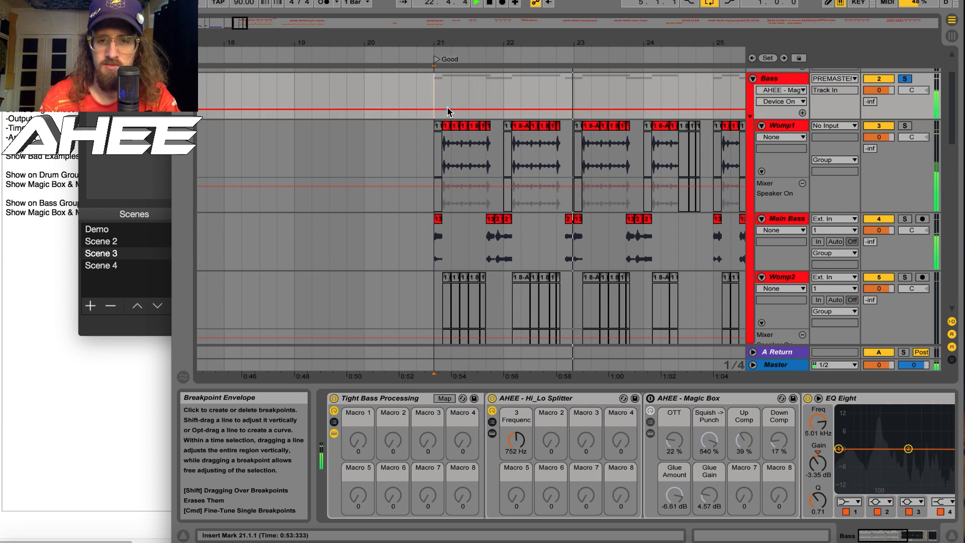
key("space")
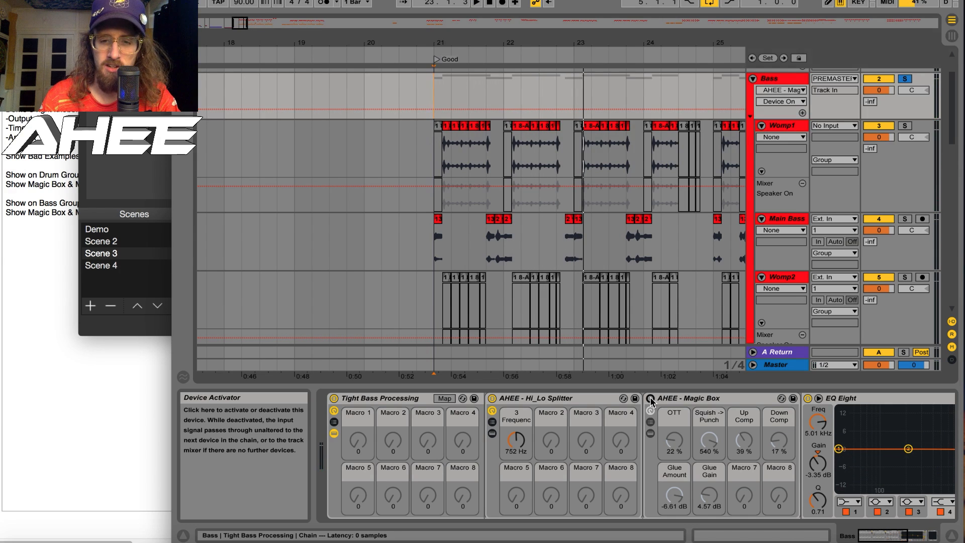
Step: Enable the AHEE - Magic Box rack on the Bass group and play the bass through it
left_click(650, 398)
key("space")
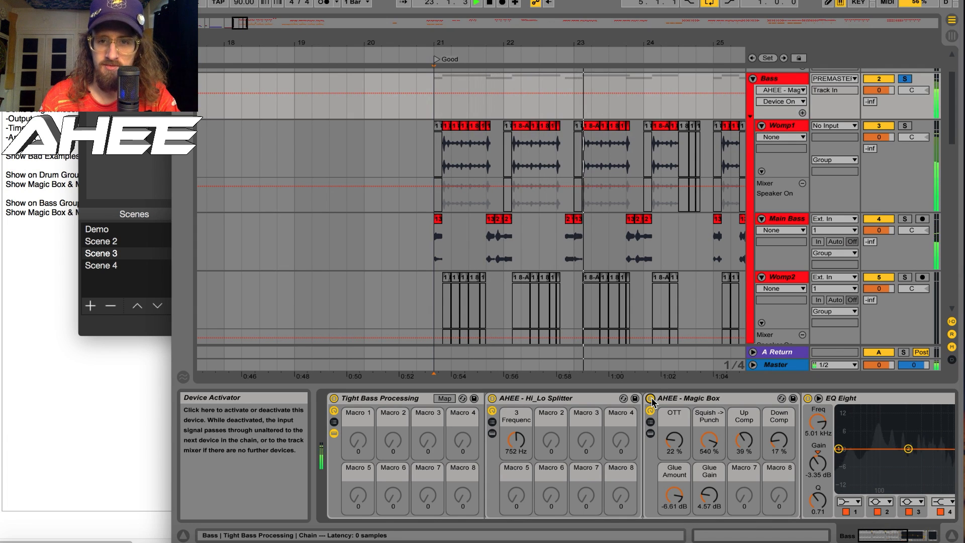
key("space")
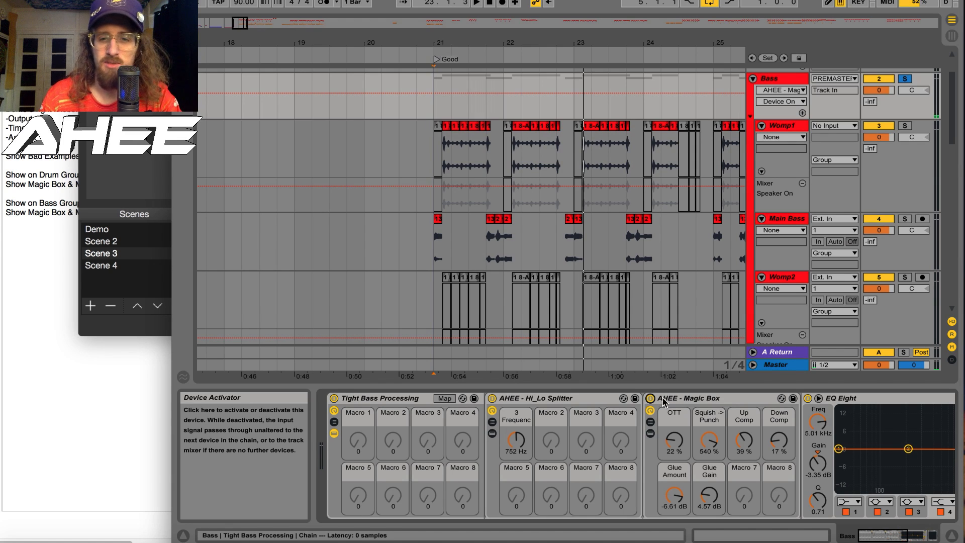
left_click(667, 398)
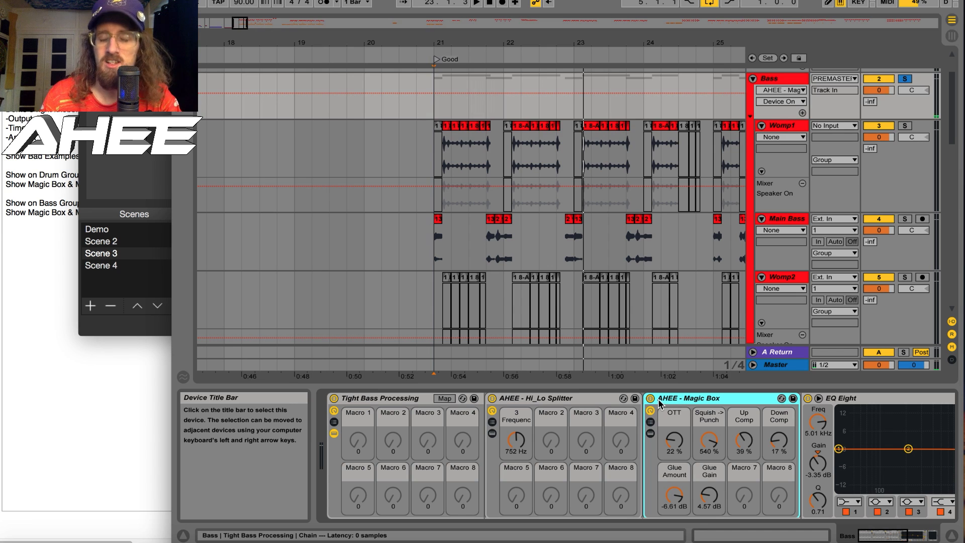
Step: Duplicate the Bass group's AHEE - Magic Box twice and play the bass through the stacked racks
left_click(912, 536)
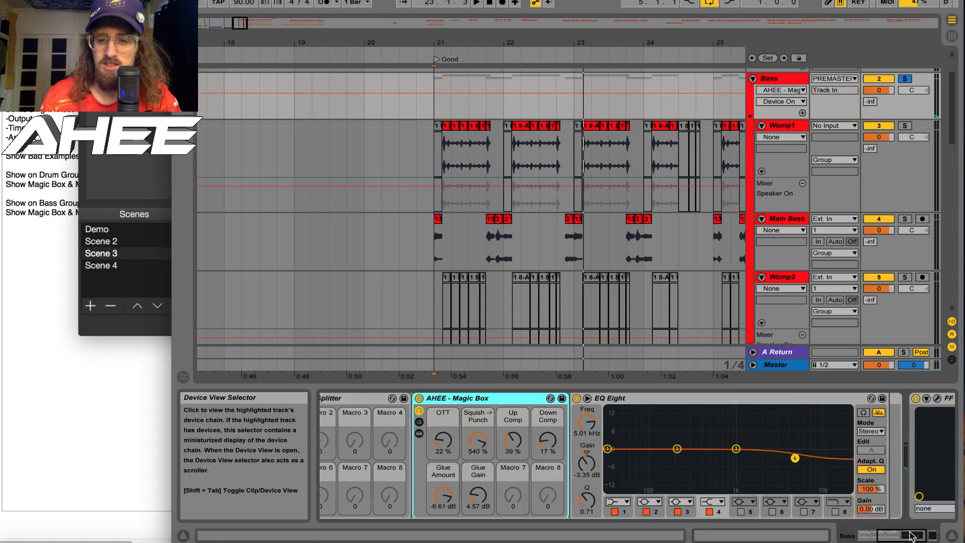
mouse_move(913, 537)
left_mouse_down()
mouse_move(924, 537)
mouse_move(900, 536)
left_mouse_up()
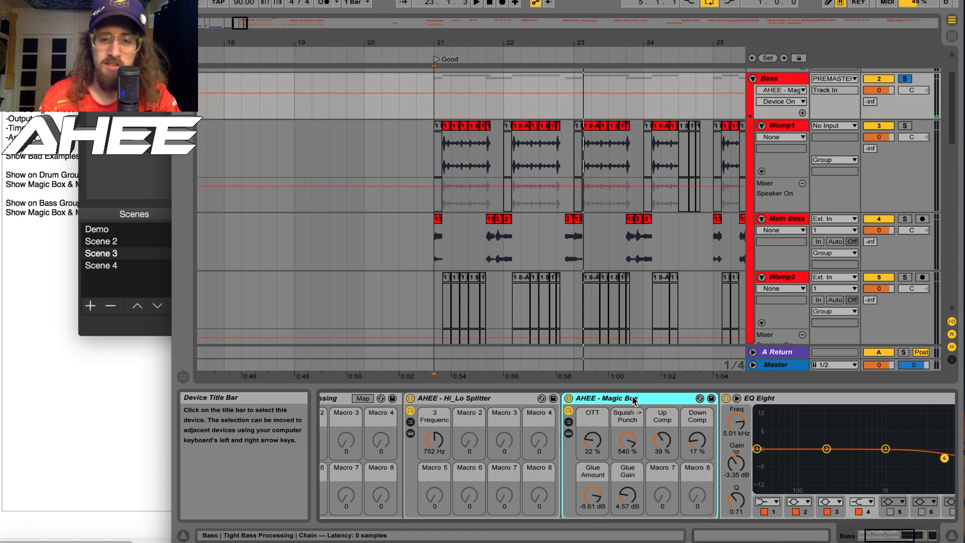
key("super+d")
key("space")
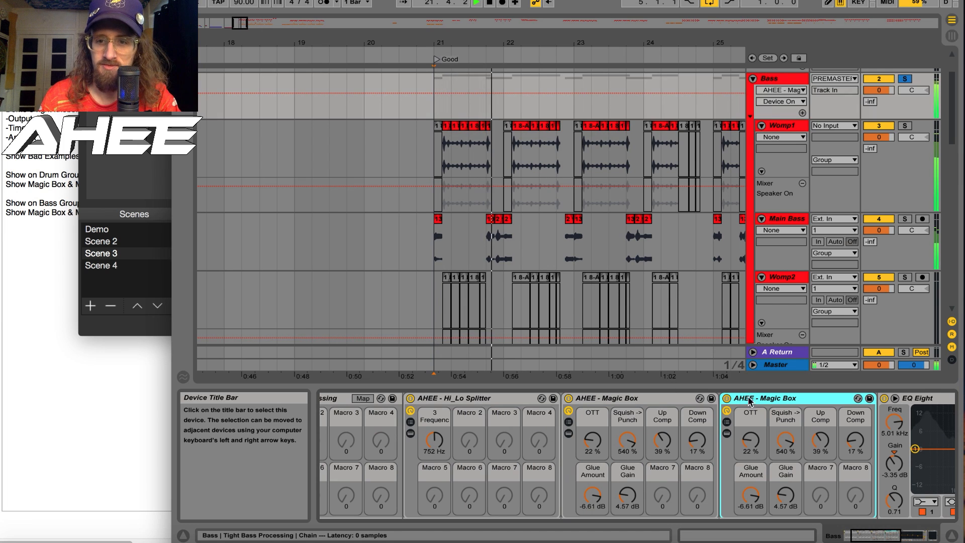
key("super+d")
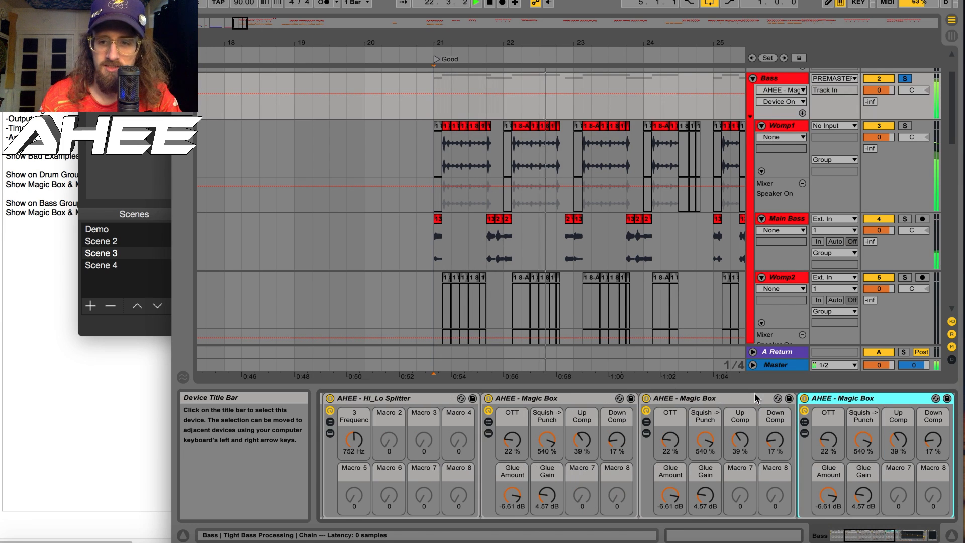
Step: Stop playback and delete both extra Magic Box copies from the Bass group's device chain
key("Delete")
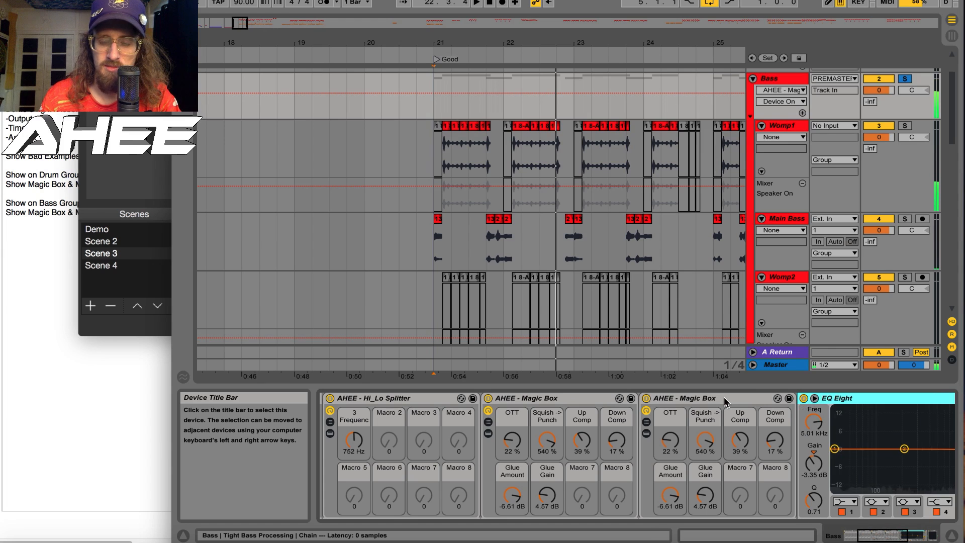
left_click(725, 401)
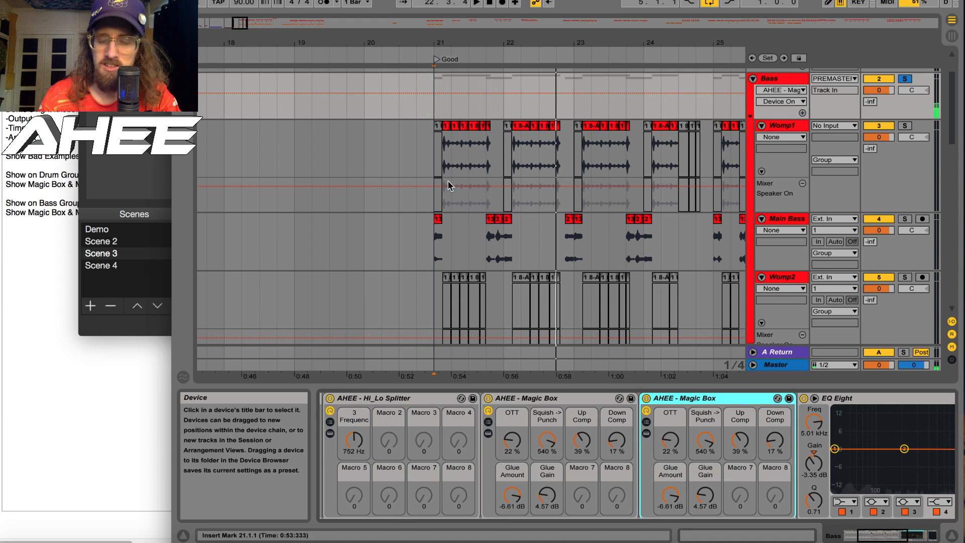
key("Delete")
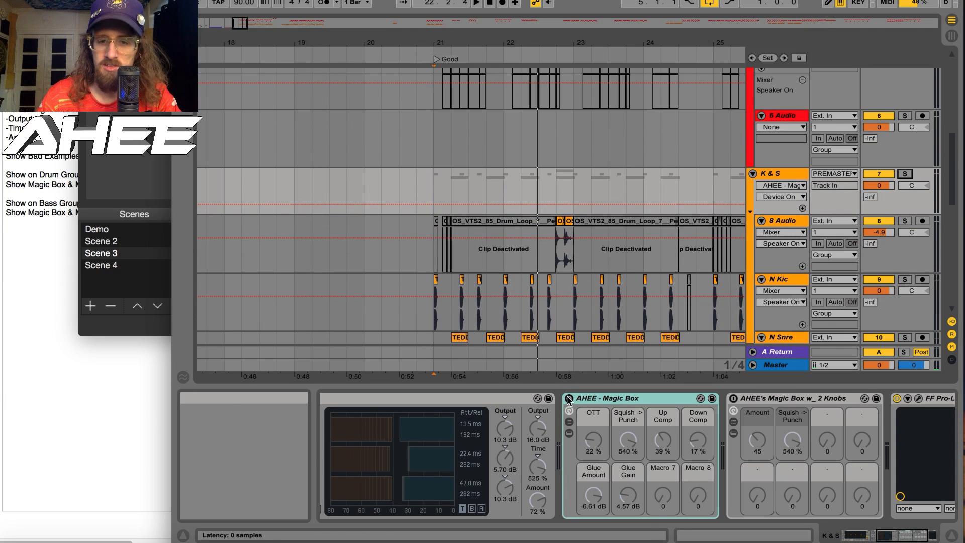
Step: Enable the K & S group's AHEE - Magic Box, play from bar 21 and unsolo the Bass group
left_click(569, 398)
scroll(504, 160, "up", 8)
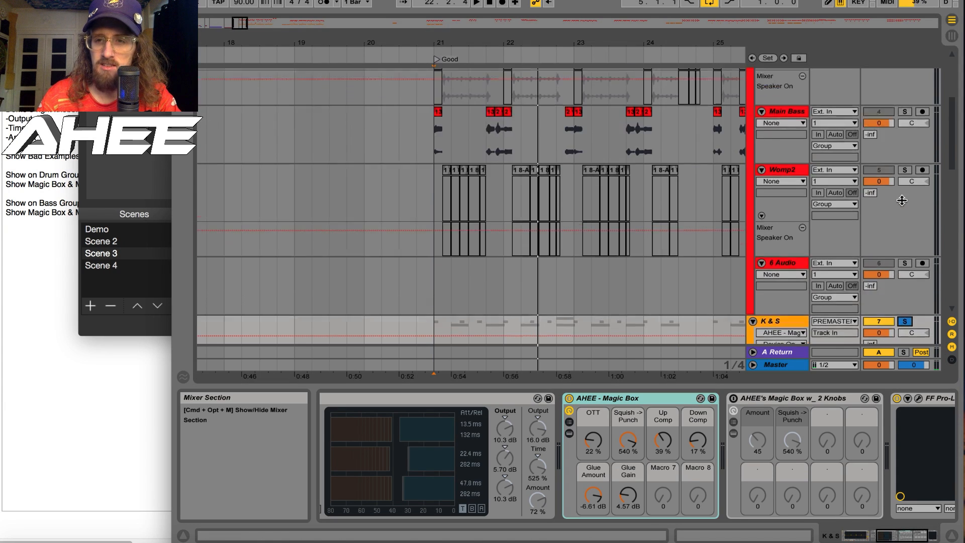
left_click(438, 146)
key("space")
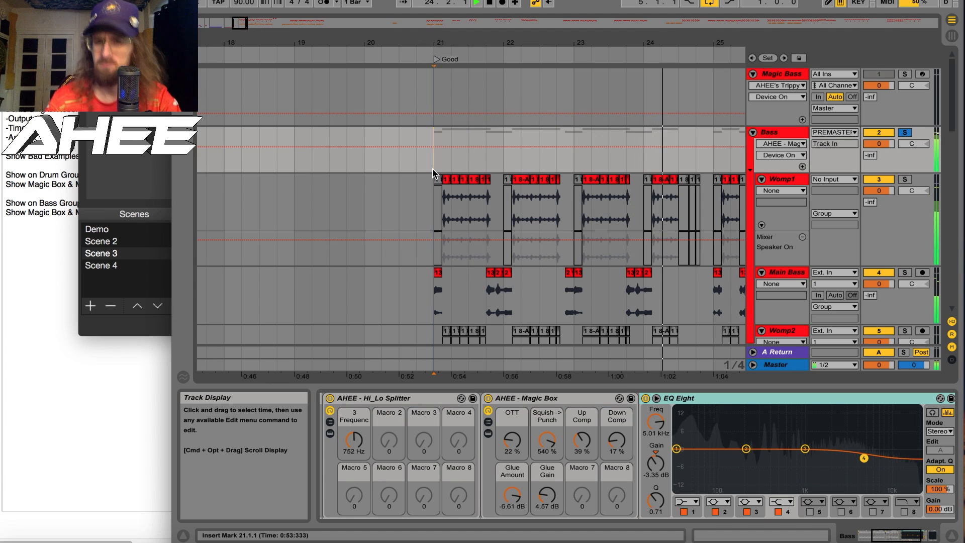
left_click(905, 132)
key("space")
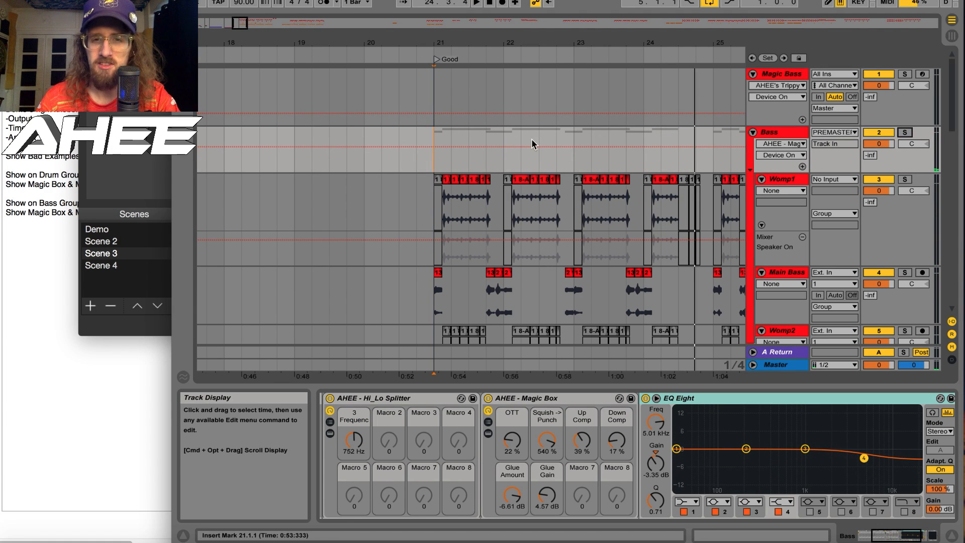
Step: Solo the Magic Bass track and play its MIDI clips at bars 37 and 38 with the effect racks bypassed
left_click_drag(554, 42, 339, 43)
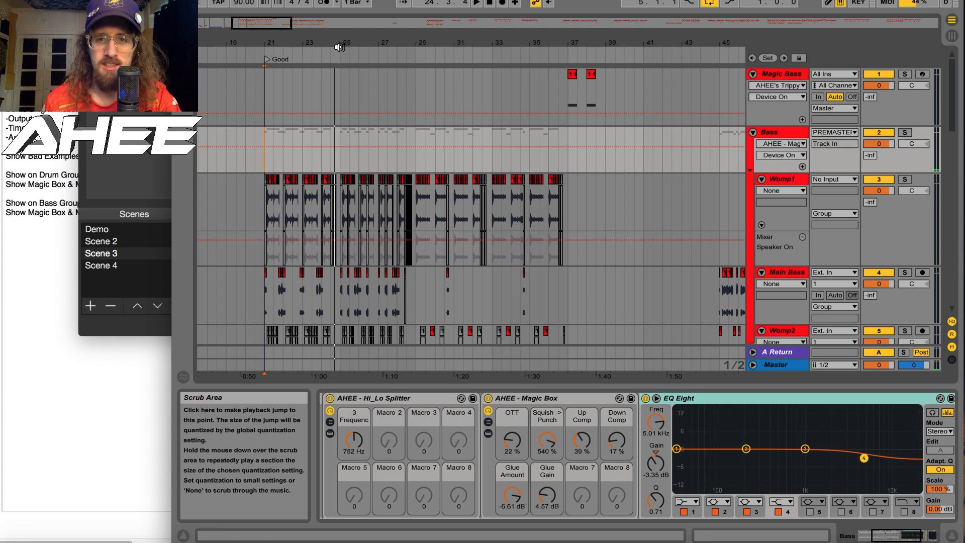
left_click_drag(575, 46, 558, 66)
left_click(547, 96)
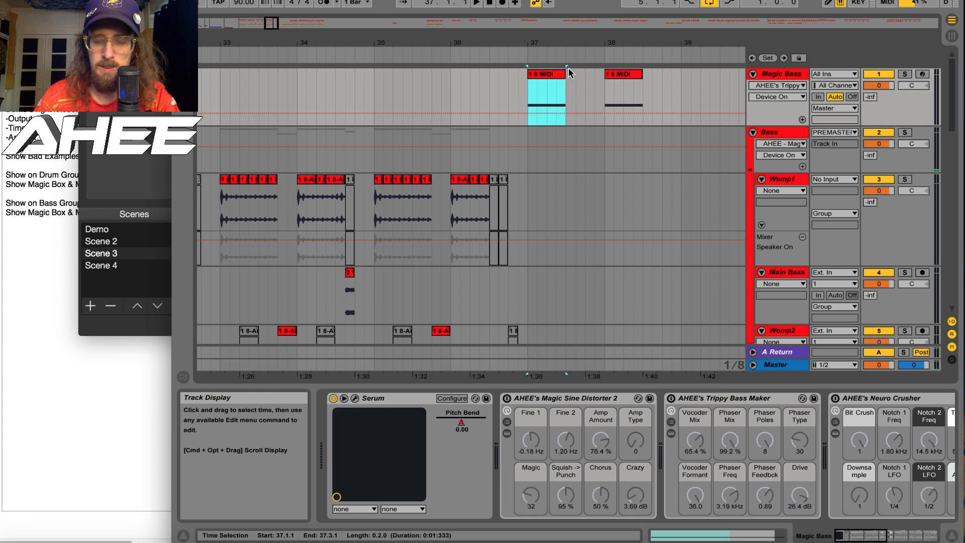
left_click_drag(617, 40, 577, 41)
key("s")
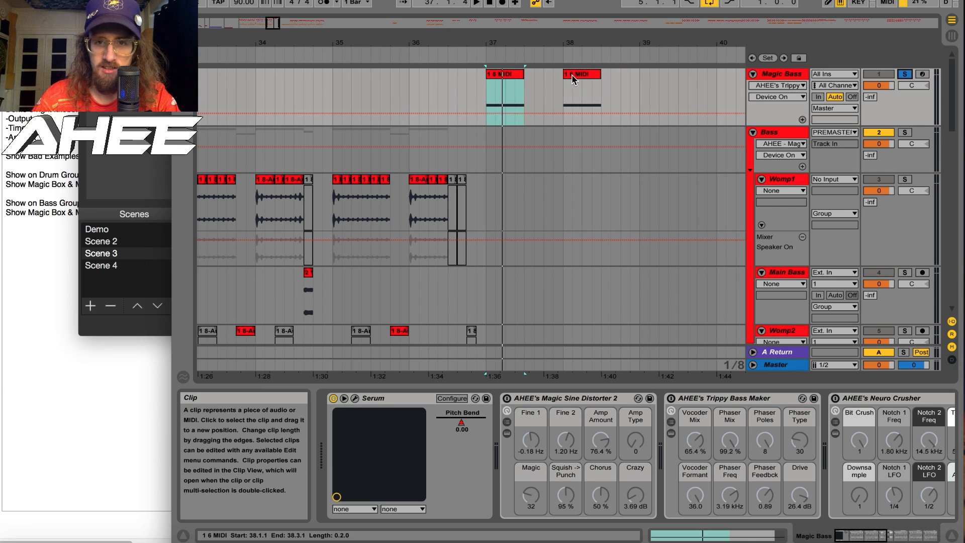
left_click(575, 75)
key("space")
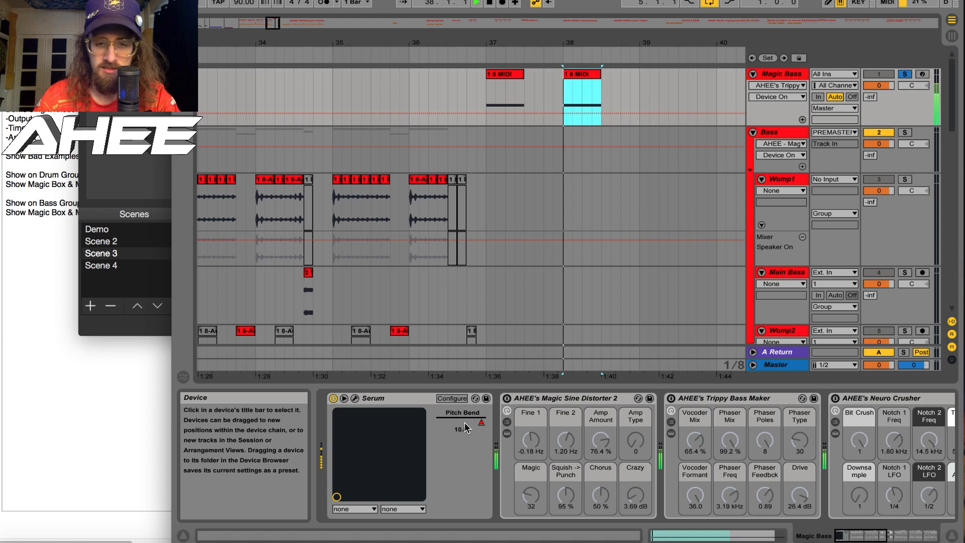
key("space")
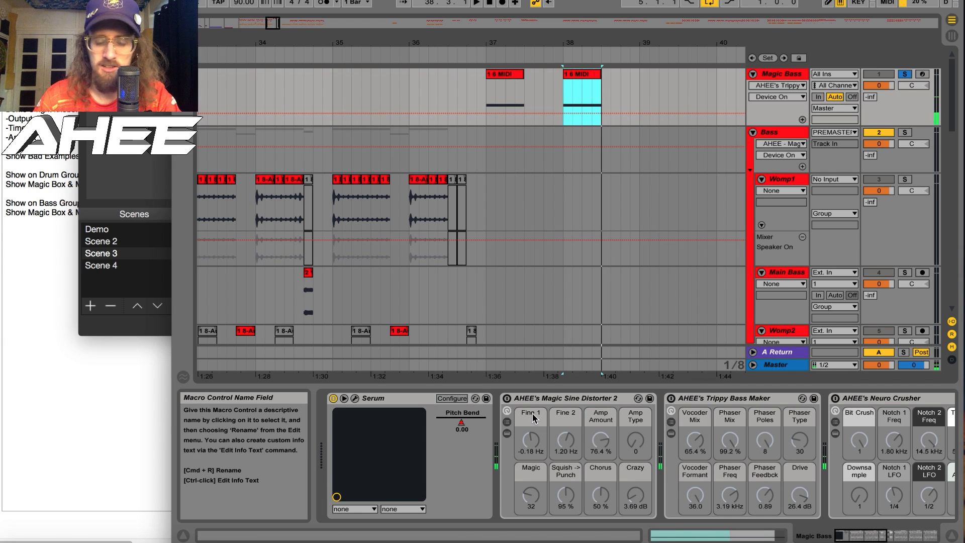
Step: Audition the bar 38 clip through AHEE's Magic Sine Distorter 2, and separately through Trippy Bass Maker with Phaser Freq set to 855 Hz
left_click(507, 398)
key("space")
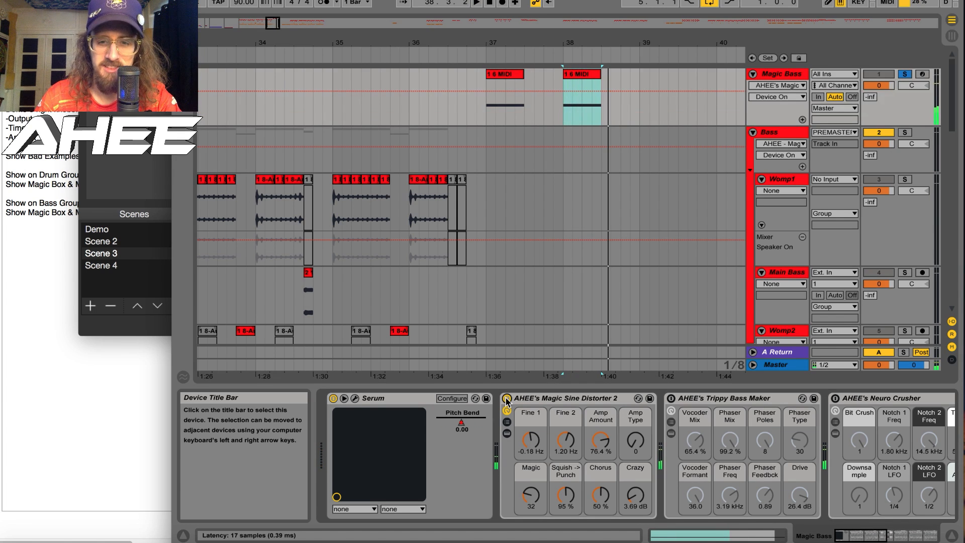
left_click(507, 398)
left_click(670, 399)
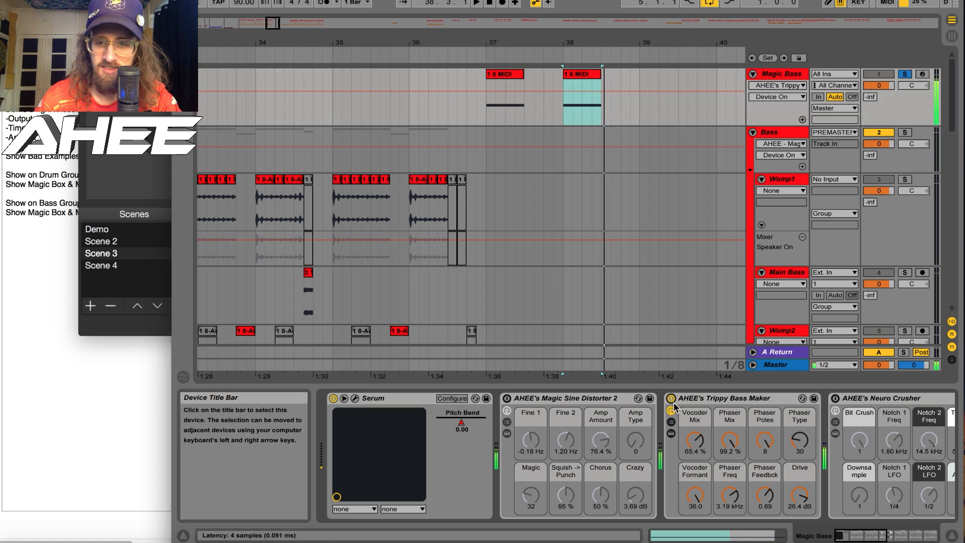
left_click_drag(739, 512, 739, 542)
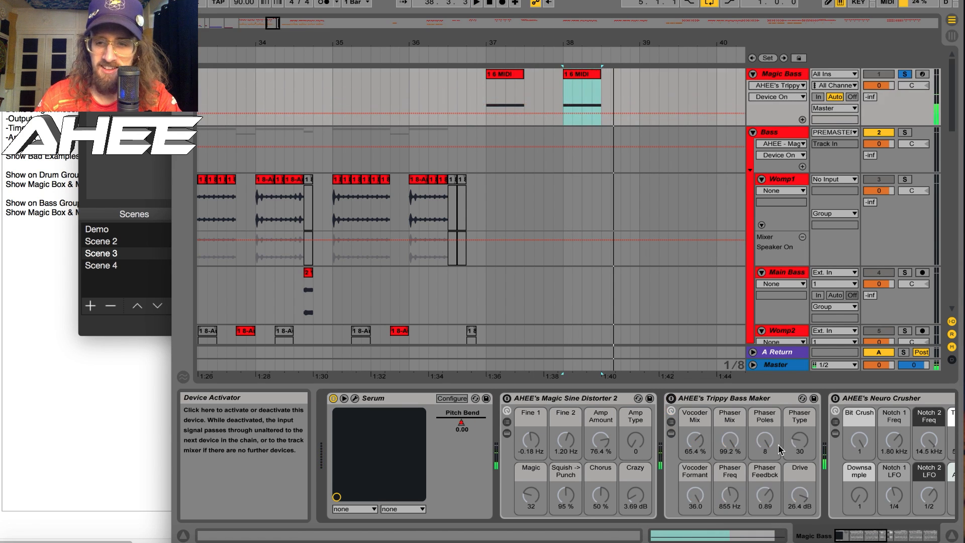
Step: Audition the bar 38 clip through AHEE's Neuro Crusher and AHEE's Phase 808, enabling one rack at a time
left_click(888, 537)
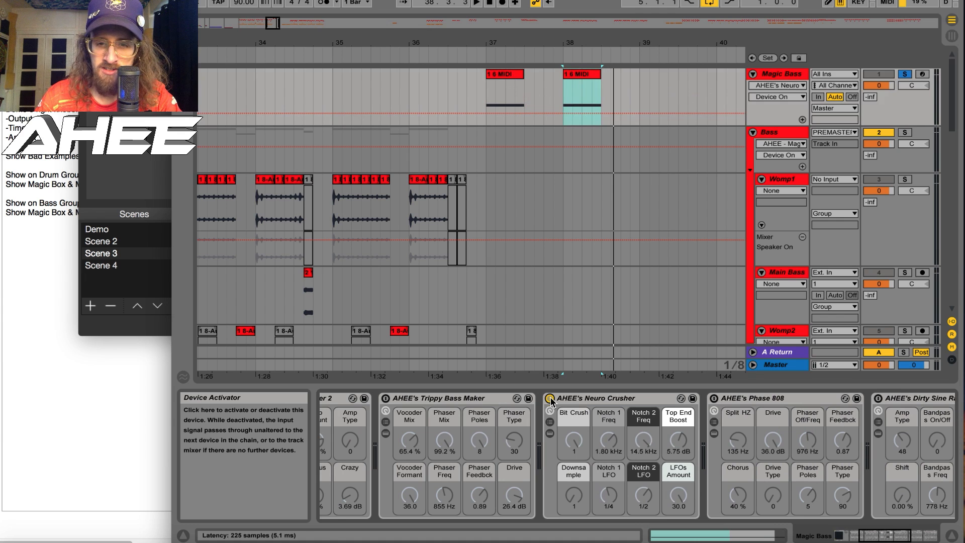
key("space")
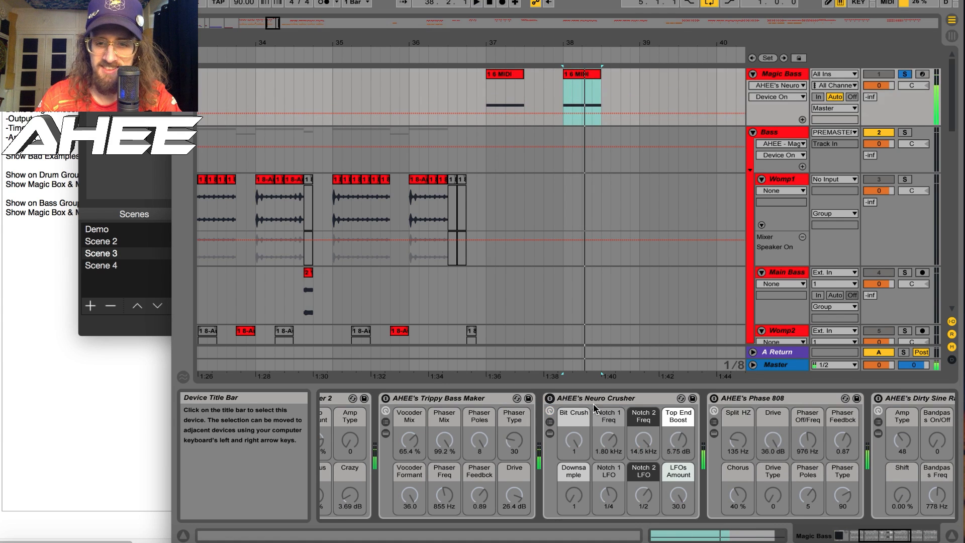
left_click(714, 401)
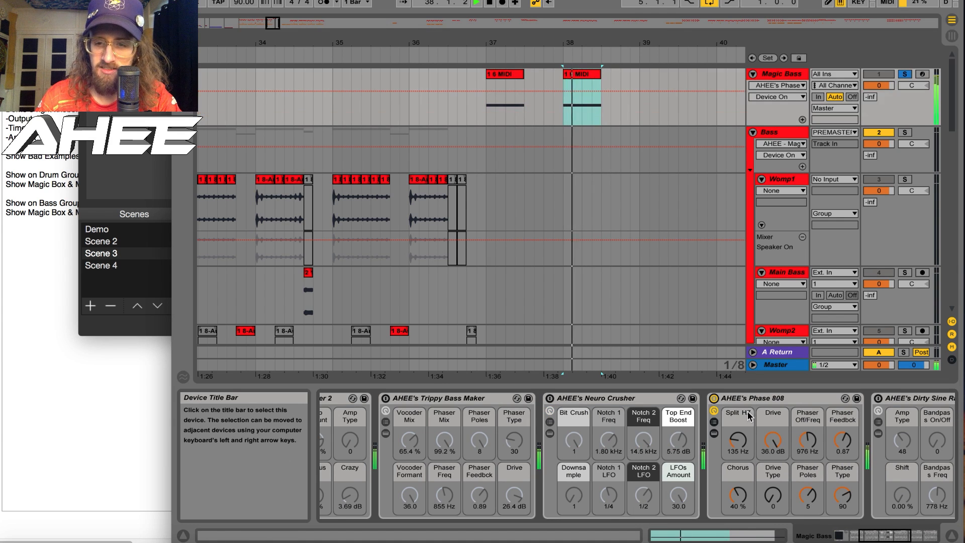
left_click(714, 398)
Step: Audition the Magic Bass clip through AHEE's Dirty Sine Rack, then bypass the rack
left_click(910, 538)
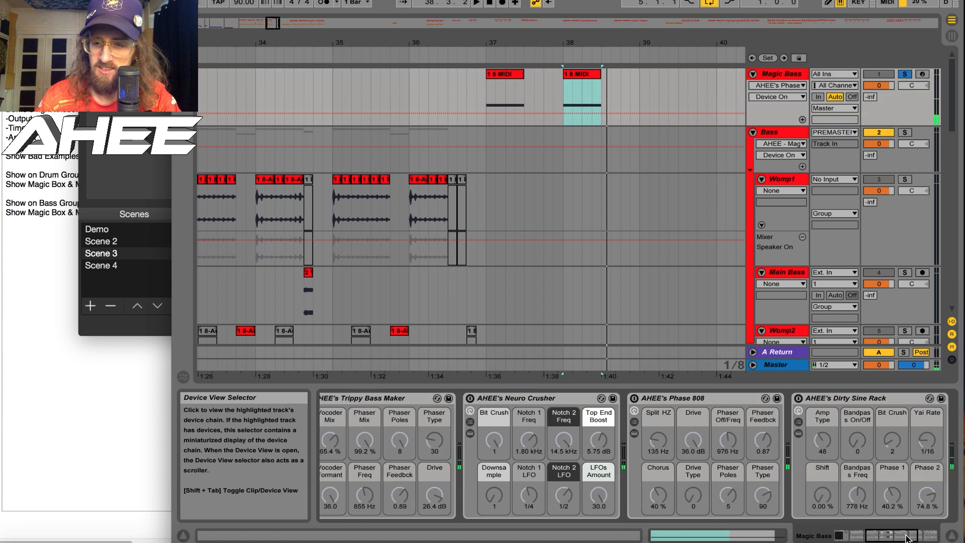
left_click(695, 398)
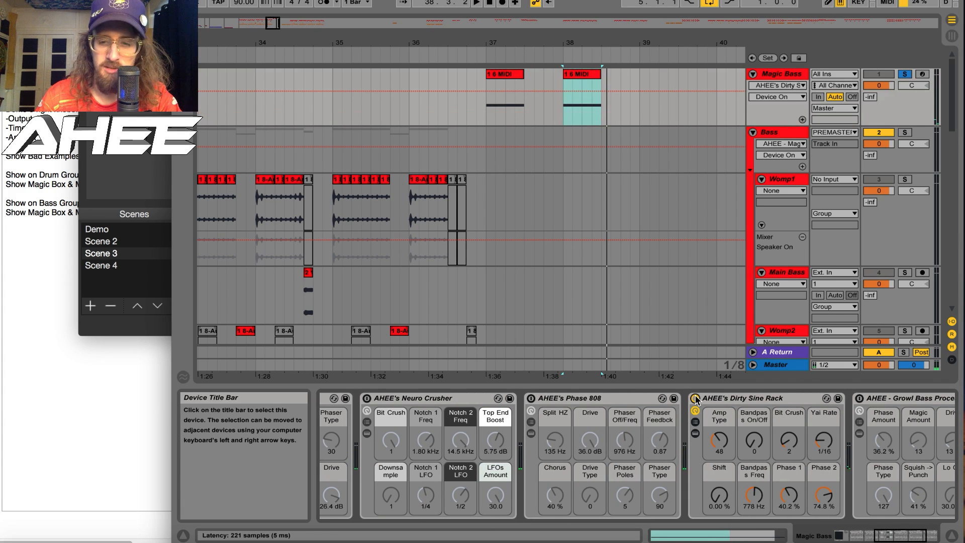
left_click(902, 538)
left_click(567, 399)
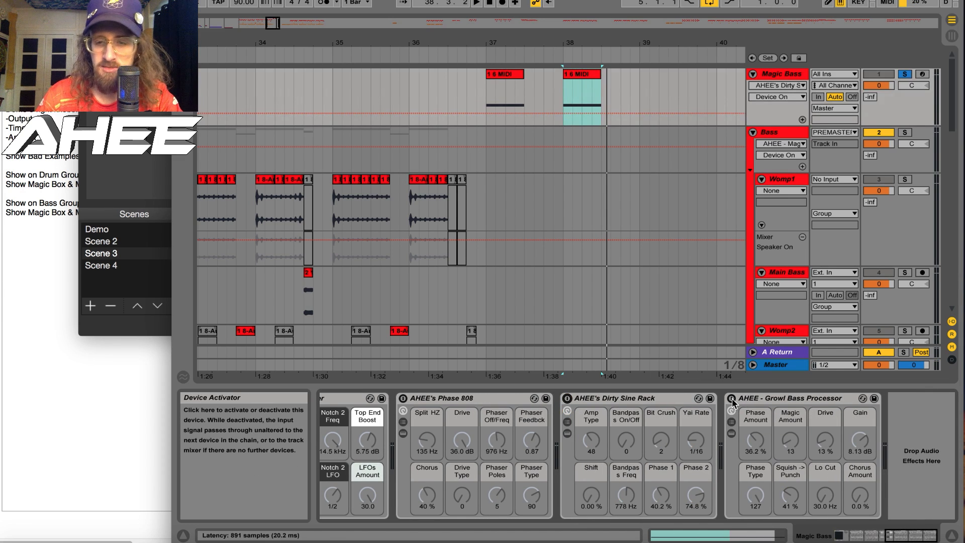
Step: Compare the Magic Bass clip with the AHEE - Growl Bass Processor bypassed and enabled, leaving it enabled
left_click(747, 402)
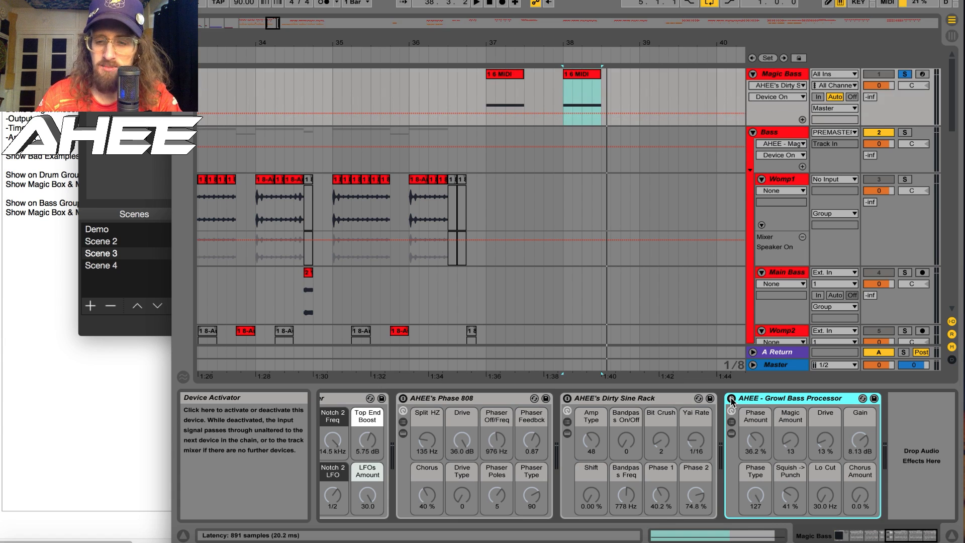
left_click(567, 399)
key("space")
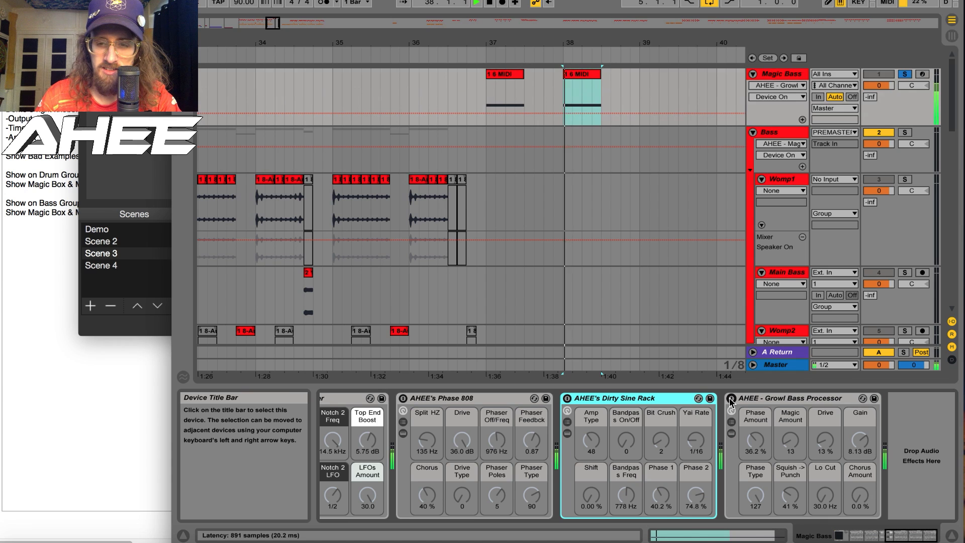
key("space")
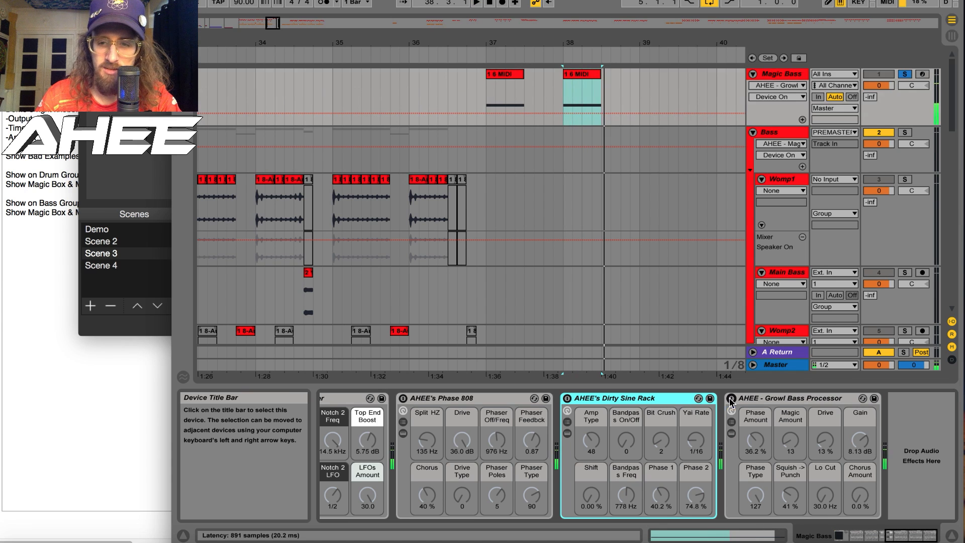
left_click(732, 398)
key("space")
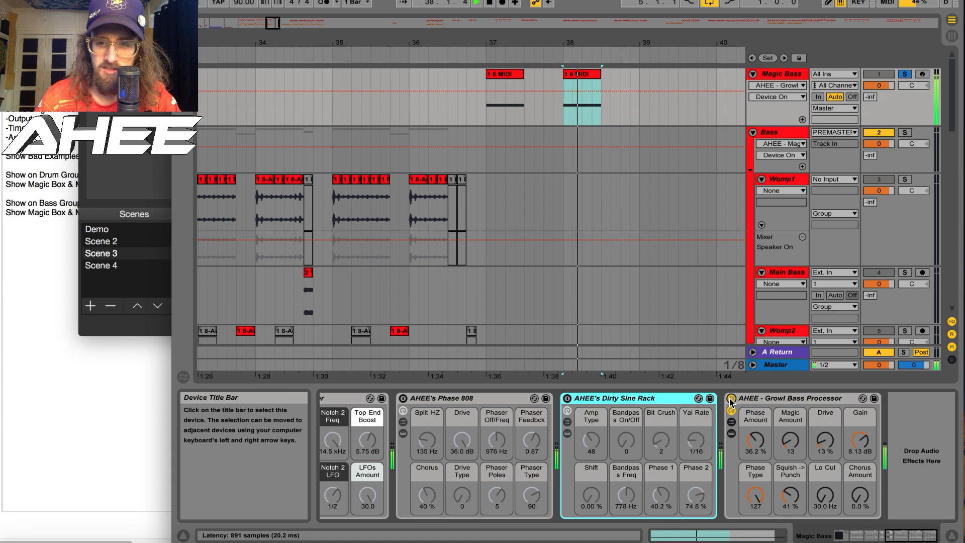
key("space")
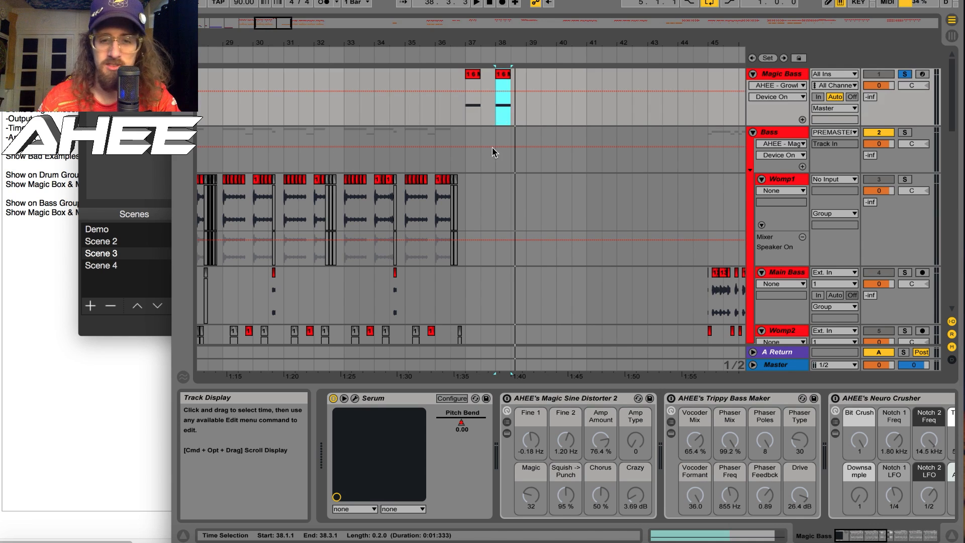
Step: Select bars 37 to 39 on the Magic Bass track, covering both MIDI clips
left_click_drag(463, 104, 522, 102)
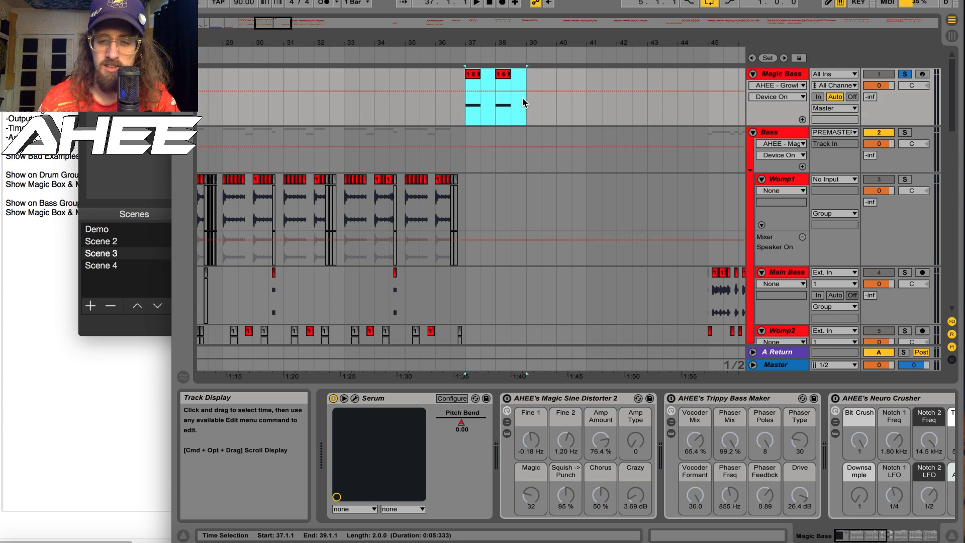